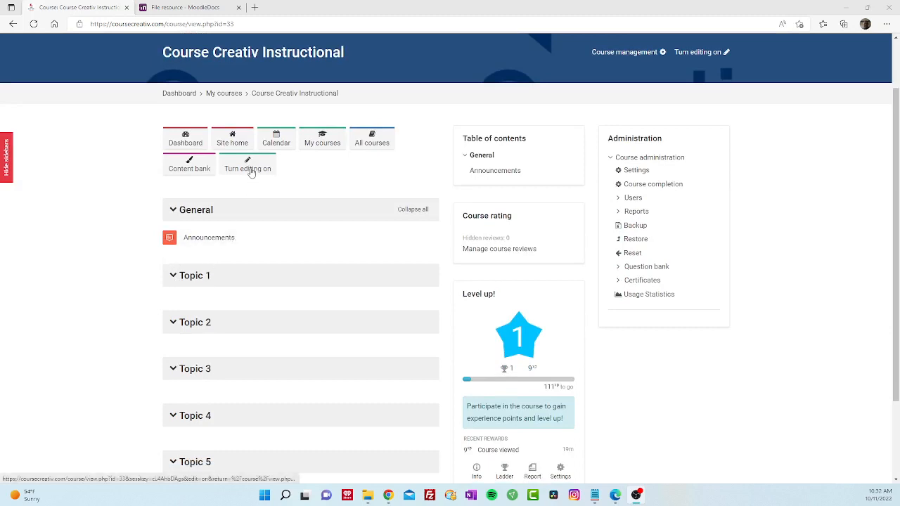
# Turn on course editing and rename the Announcements forum in the General section to "Course Creativ Community"
pyautogui.click(247, 170)
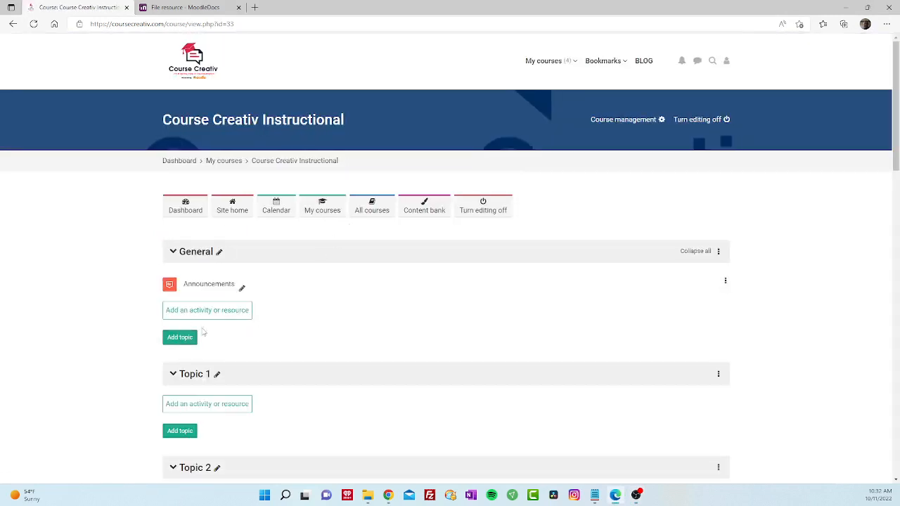
pyautogui.click(242, 289)
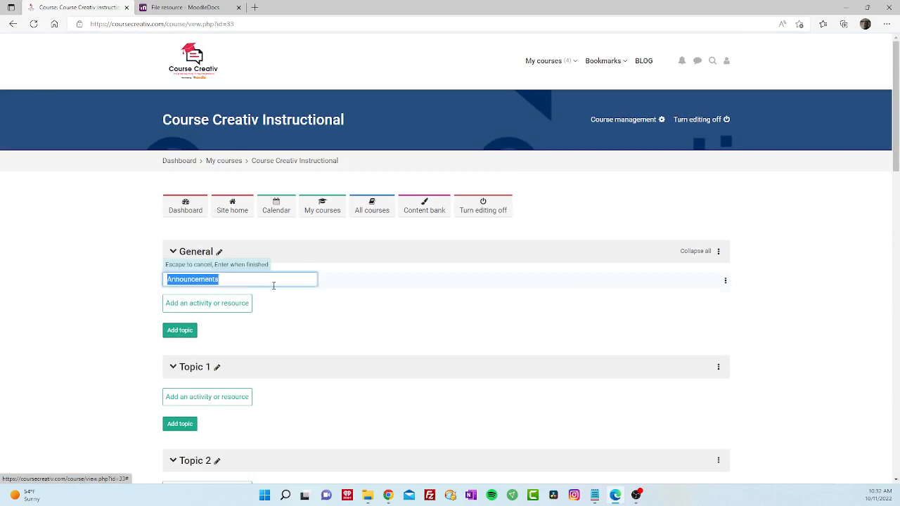
pyautogui.click(131, 314)
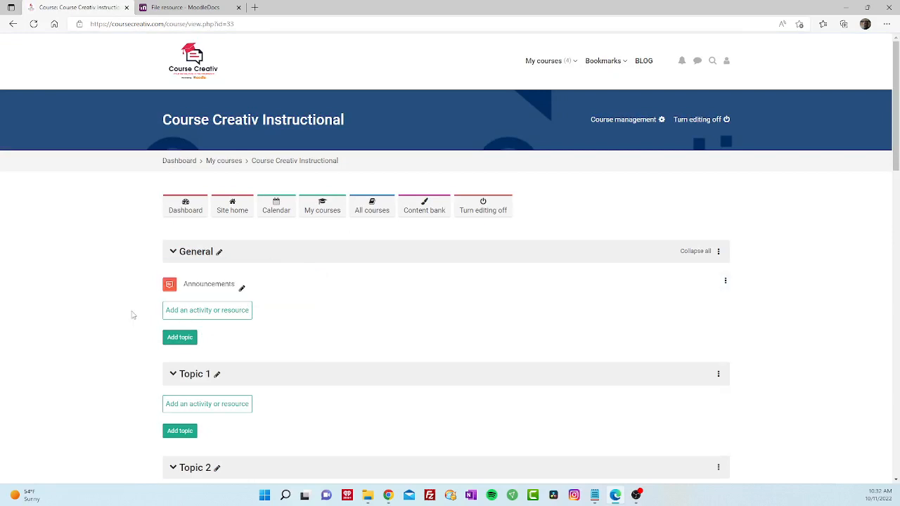
pyautogui.click(241, 290)
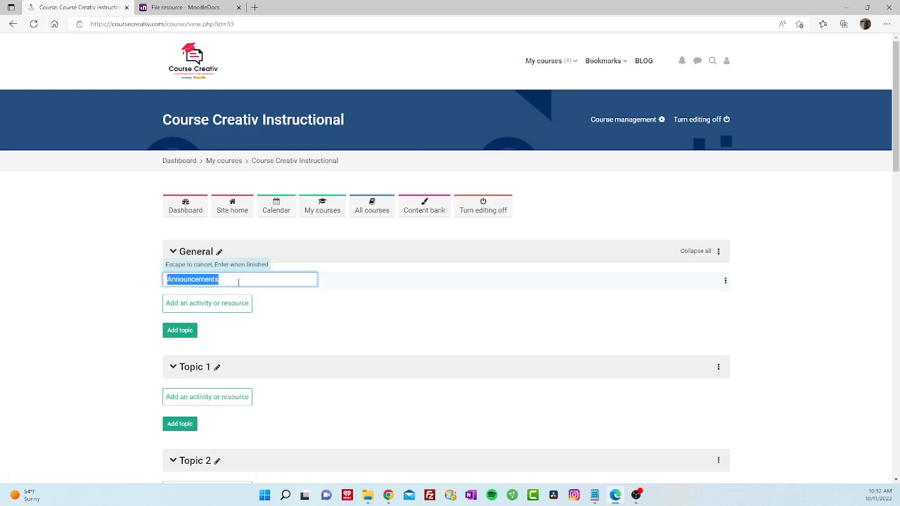
pyautogui.press('BackSpace')
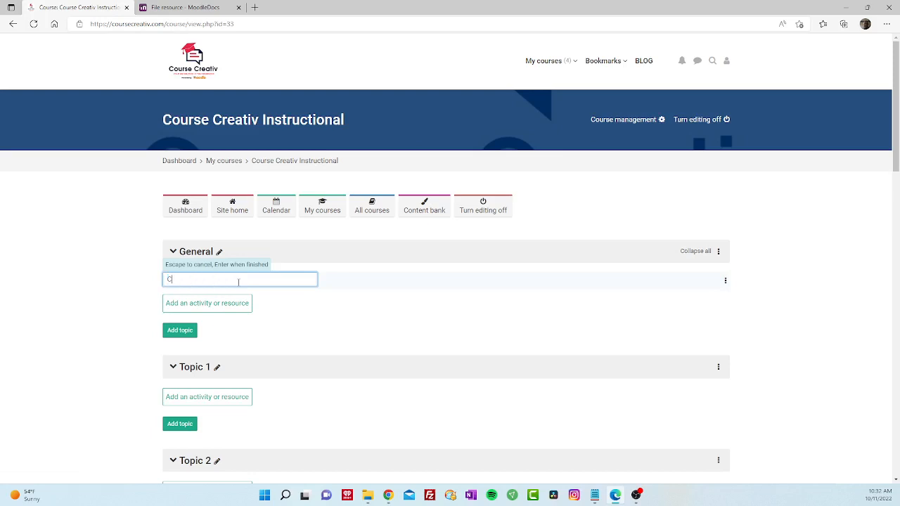
pyautogui.write('Course Creativ Community')
pyautogui.press('Return')
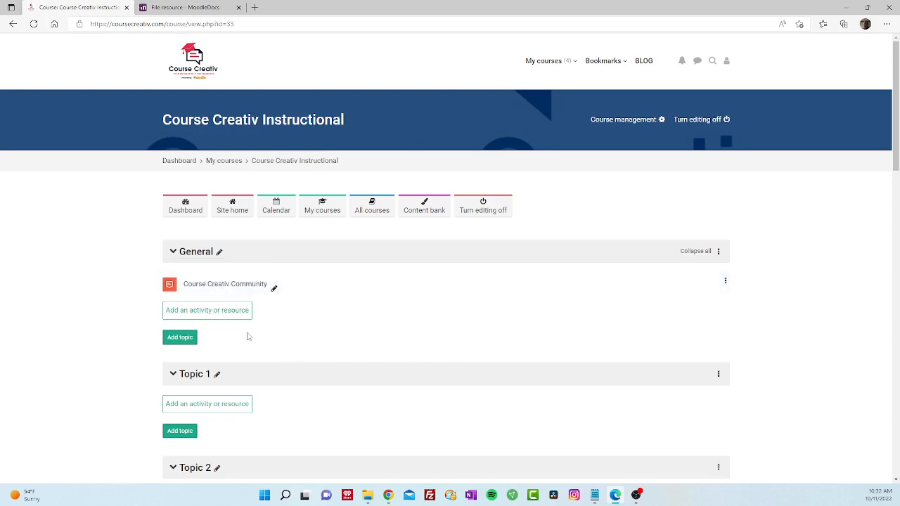
# Rename the Topic 1 section to "Welcome"
pyautogui.scroll(-1, 247, 337)
pyautogui.scroll(-1, 222, 339)
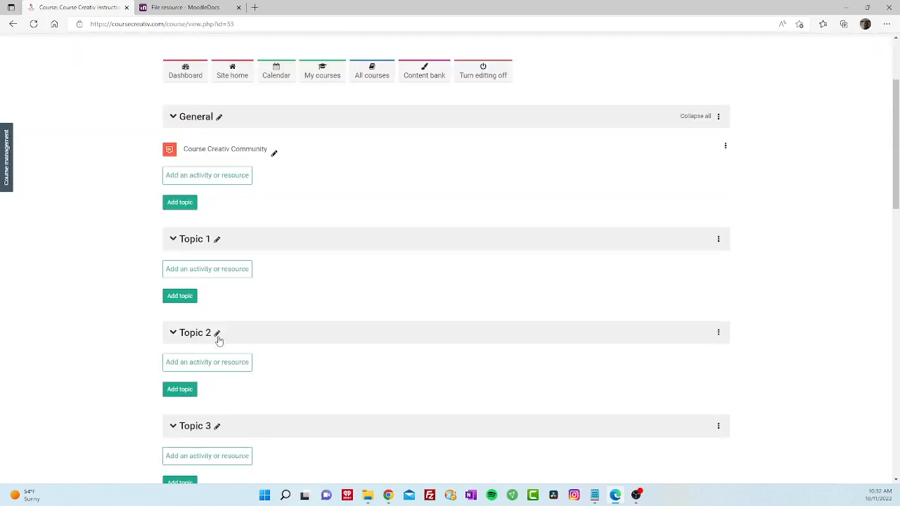
pyautogui.click(217, 239)
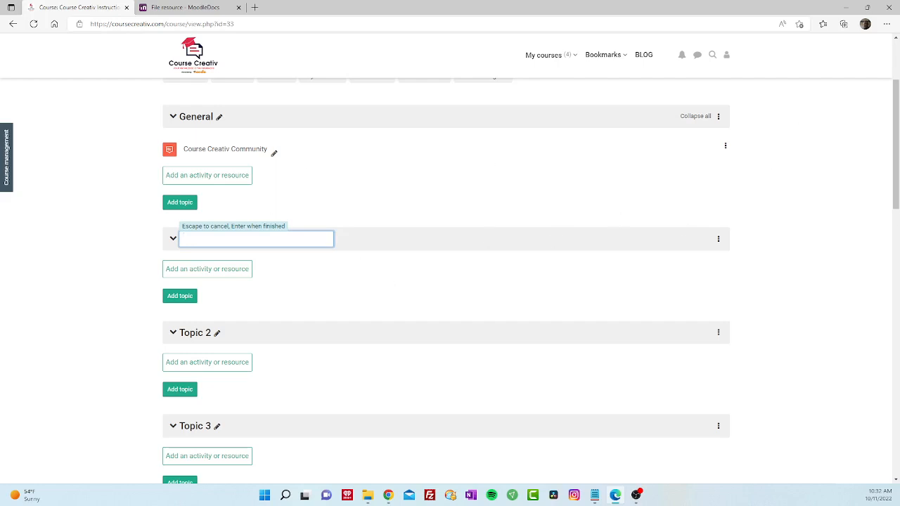
pyautogui.hotkey('alt', 'Tab')
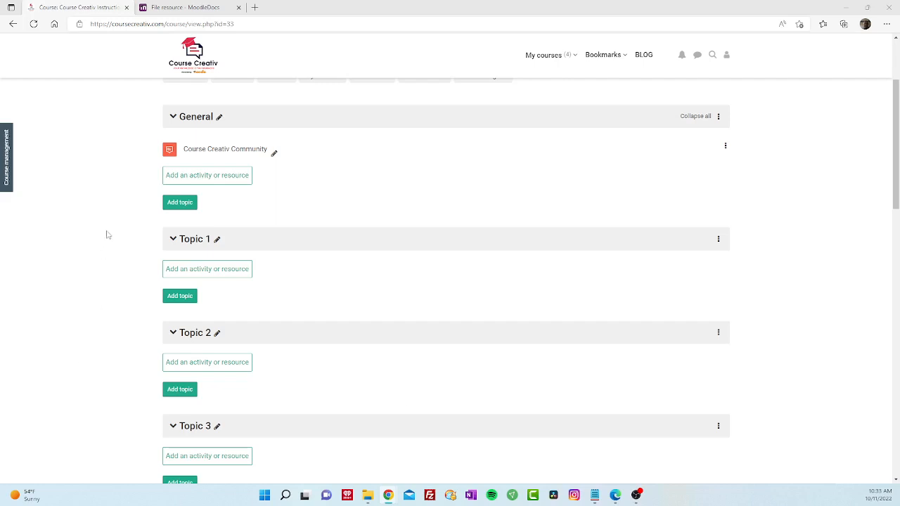
pyautogui.click(218, 241)
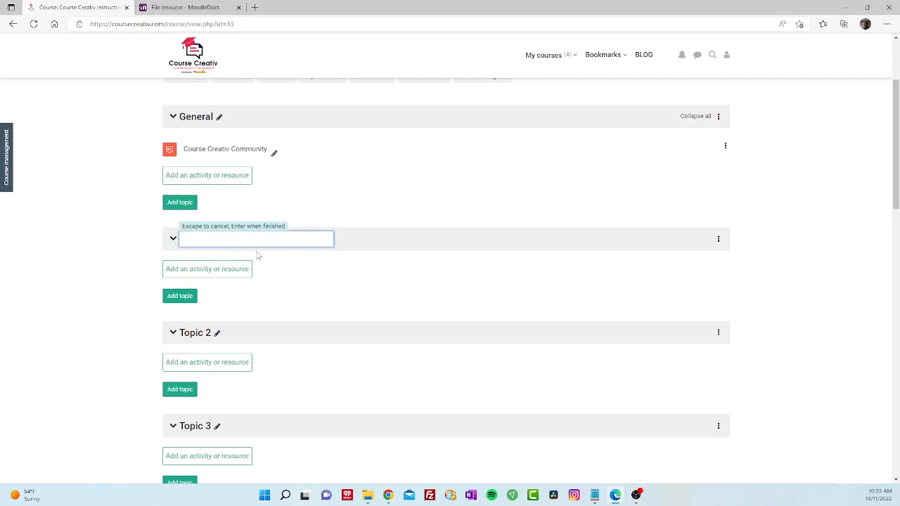
pyautogui.write('Welcome')
pyautogui.press('Return')
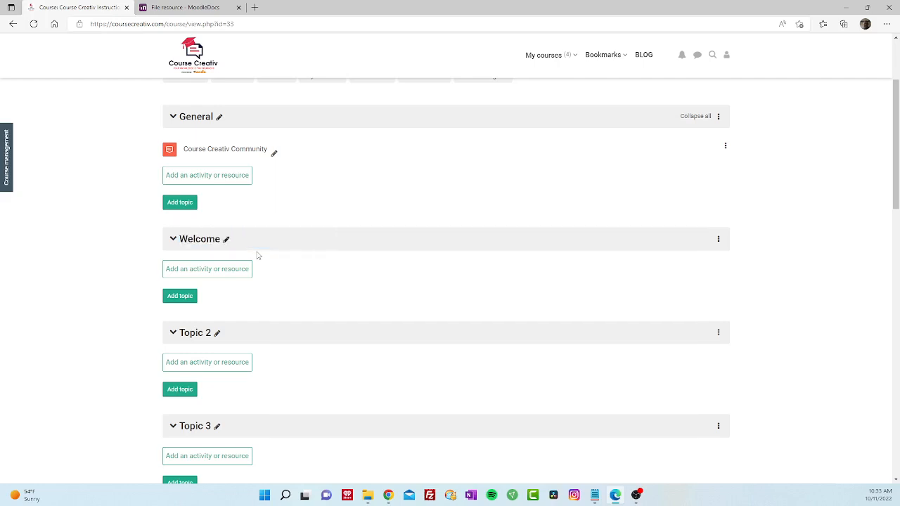
# Look through the available activities and resources for the Welcome section and start adding a File resource
pyautogui.click(201, 273)
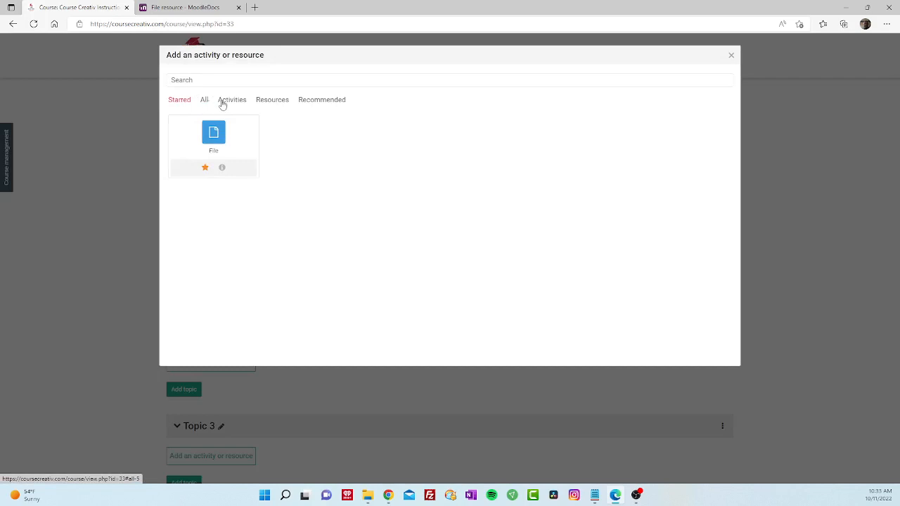
pyautogui.click(224, 104)
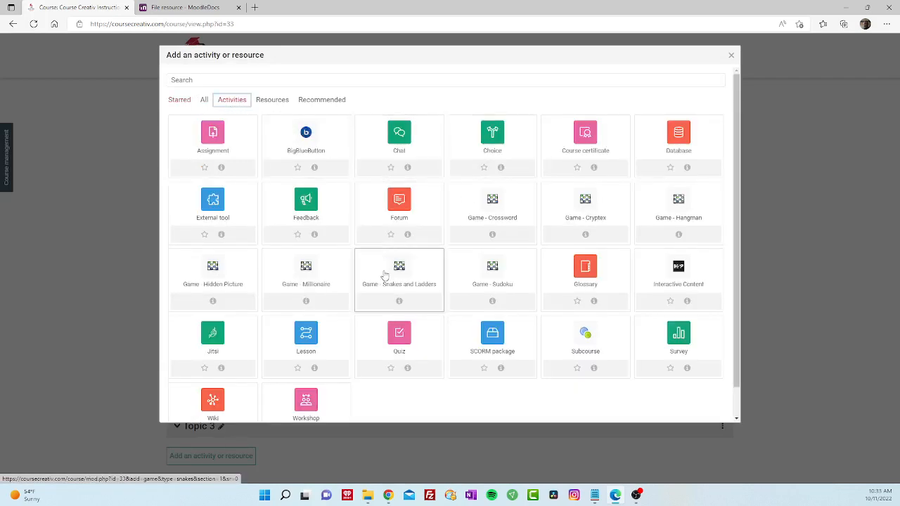
pyautogui.click(274, 104)
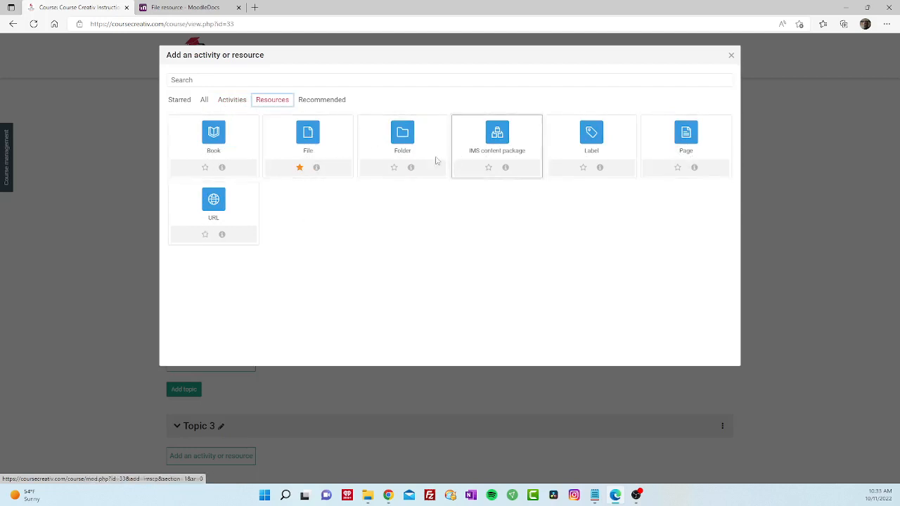
pyautogui.click(323, 149)
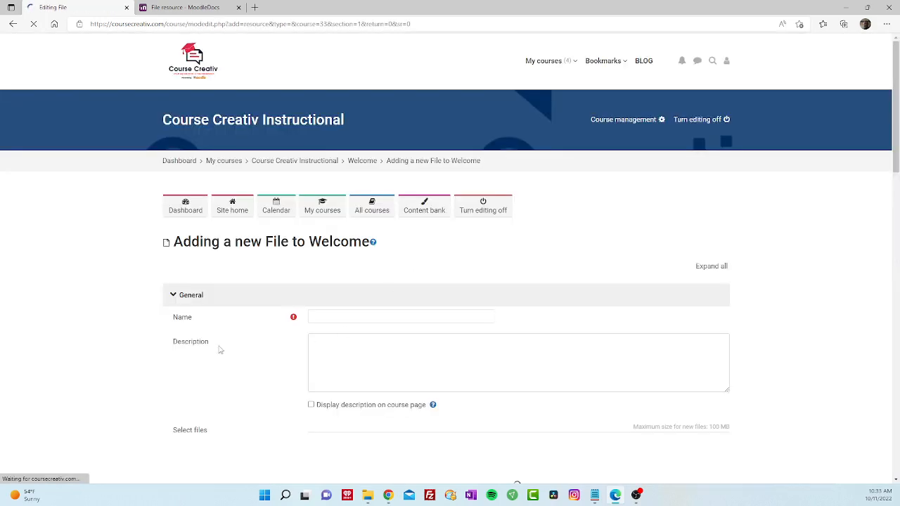
# Name the new file resource "Welcome"
pyautogui.scroll(-2, 227, 346)
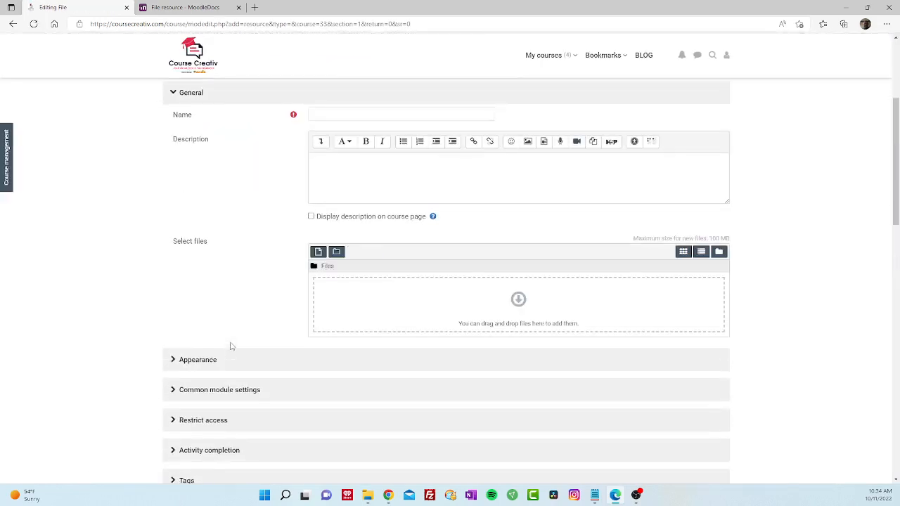
pyautogui.scroll(1, 240, 342)
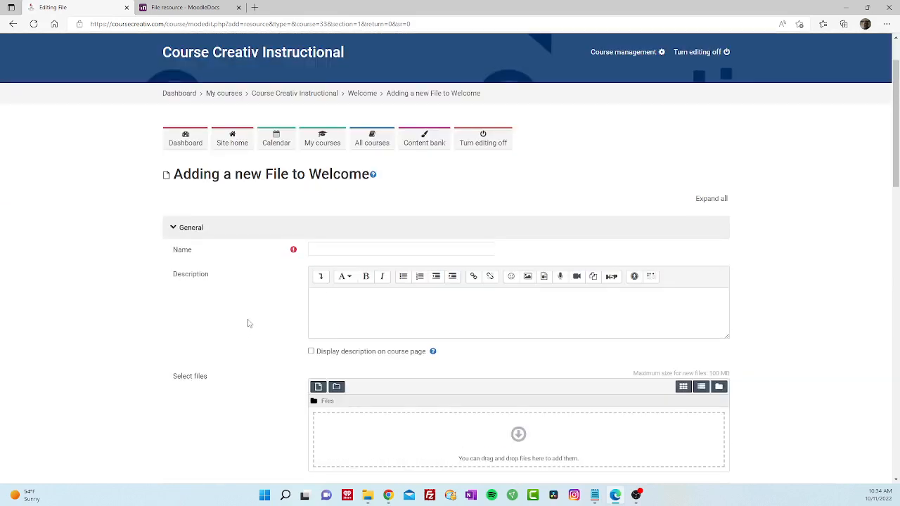
pyautogui.click(367, 249)
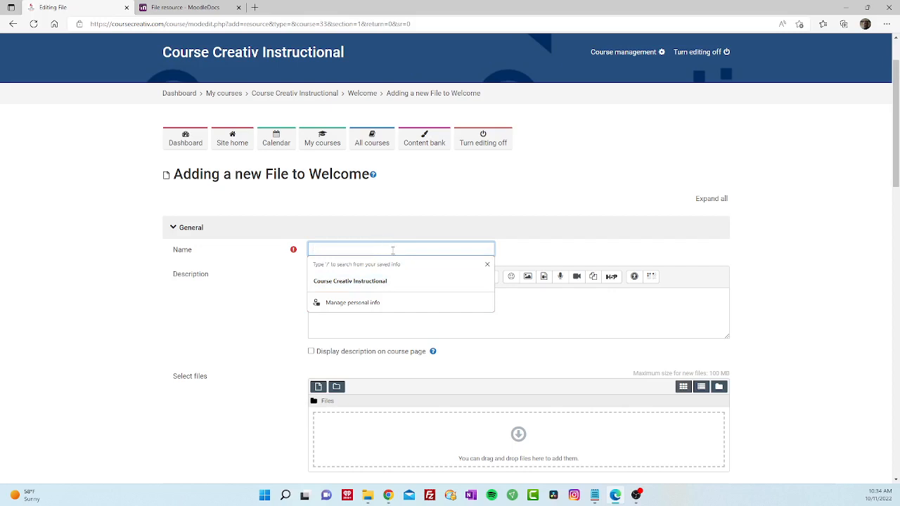
pyautogui.write('Wecc')
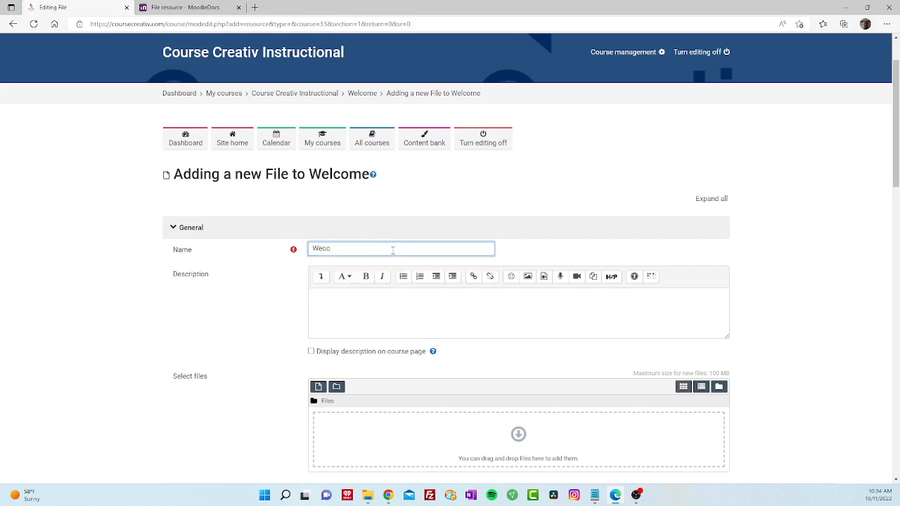
pyautogui.press('BackSpace')
pyautogui.press('BackSpace')
pyautogui.write('lcome')
# Enter the description "Welcome To Course Creative" and upload Moodle for Course Creators Demo.mp4 from the computer to the resource
pyautogui.scroll(-2, 282, 300)
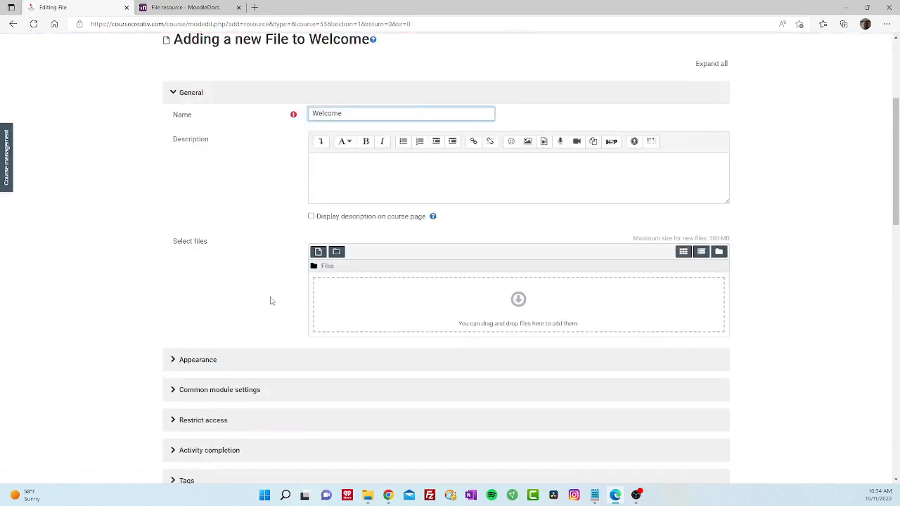
pyautogui.click(325, 160)
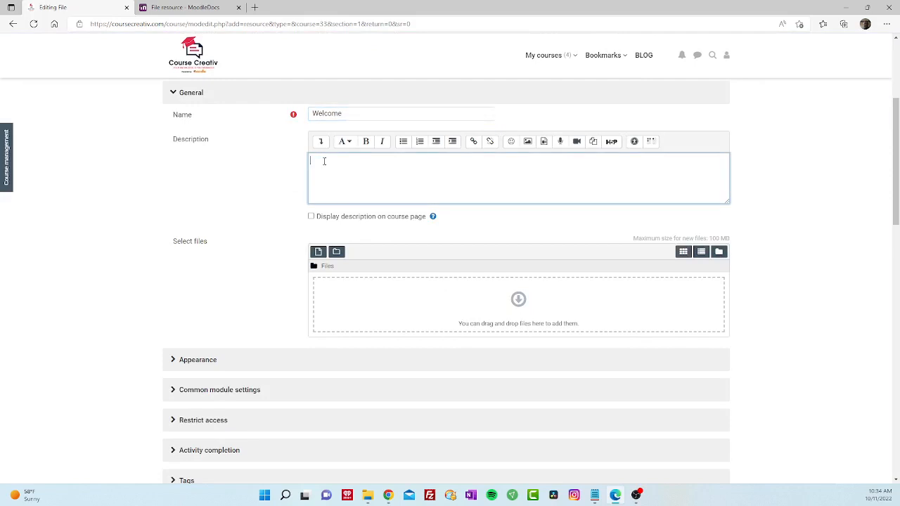
pyautogui.write('Welcome To Course Creative')
pyautogui.hotkey('alt', 'Tab')
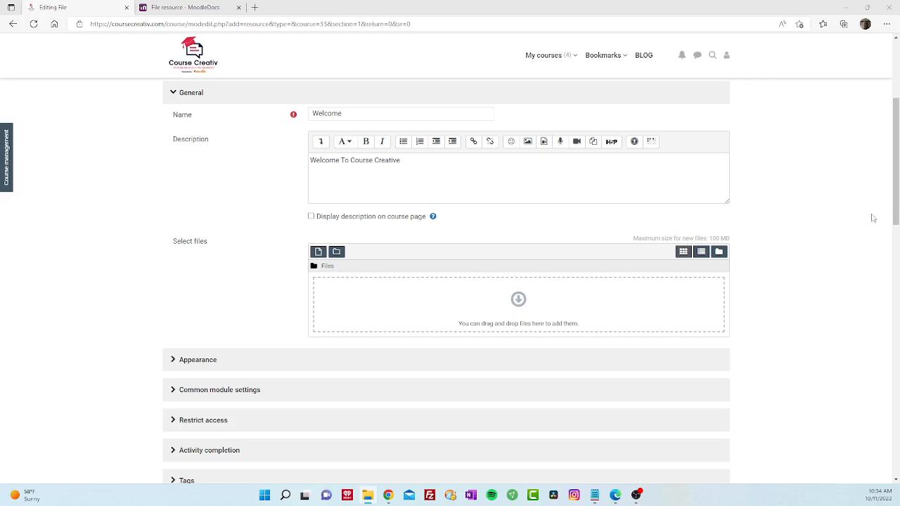
pyautogui.moveTo(871, 218); pyautogui.dragTo(516, 317)
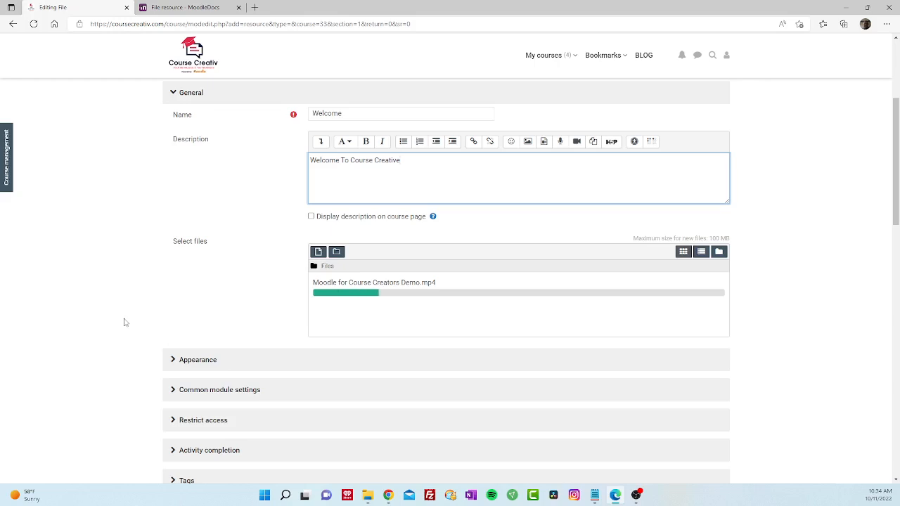
# Expand and review the file resource's Appearance, Common module settings and Restrict access options
pyautogui.click(217, 362)
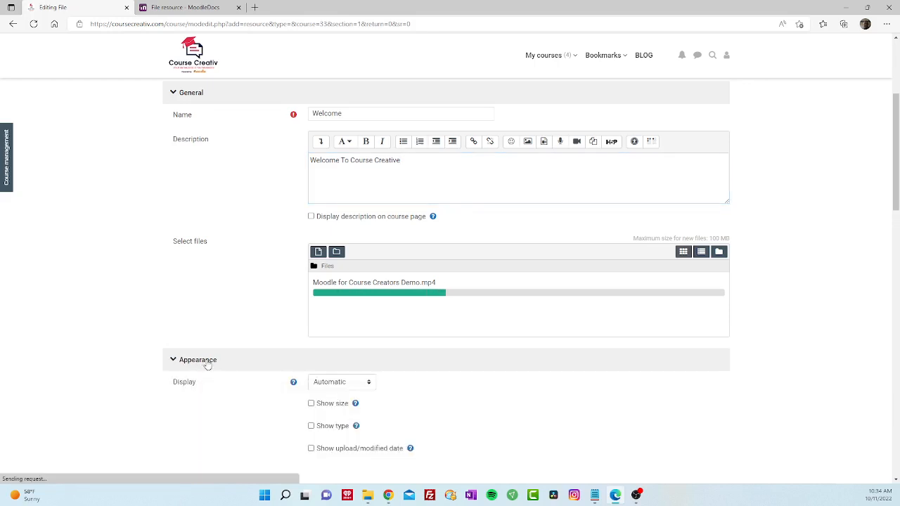
pyautogui.scroll(-2, 222, 362)
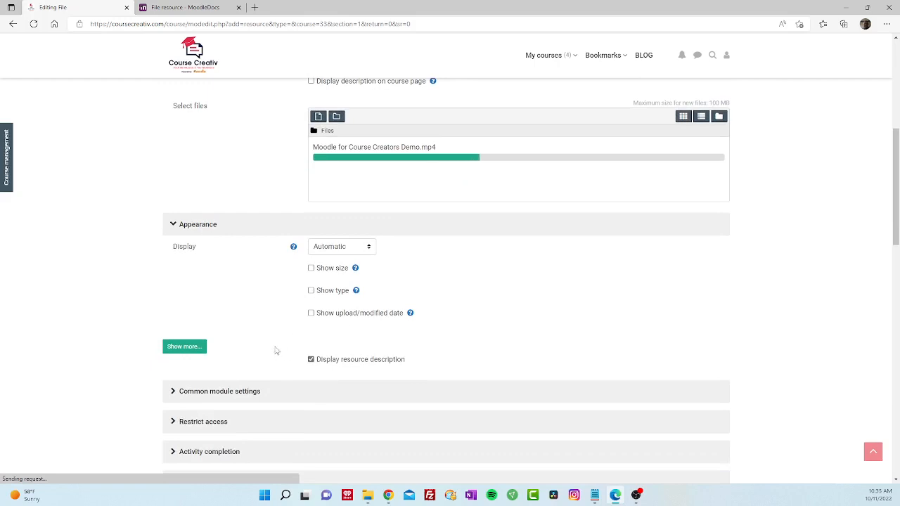
pyautogui.scroll(-1, 278, 346)
pyautogui.click(211, 325)
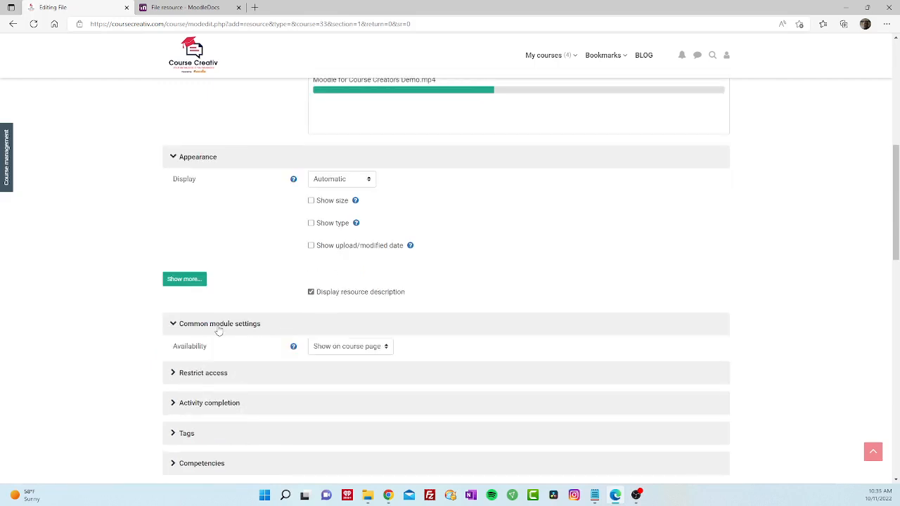
pyautogui.scroll(-1, 271, 337)
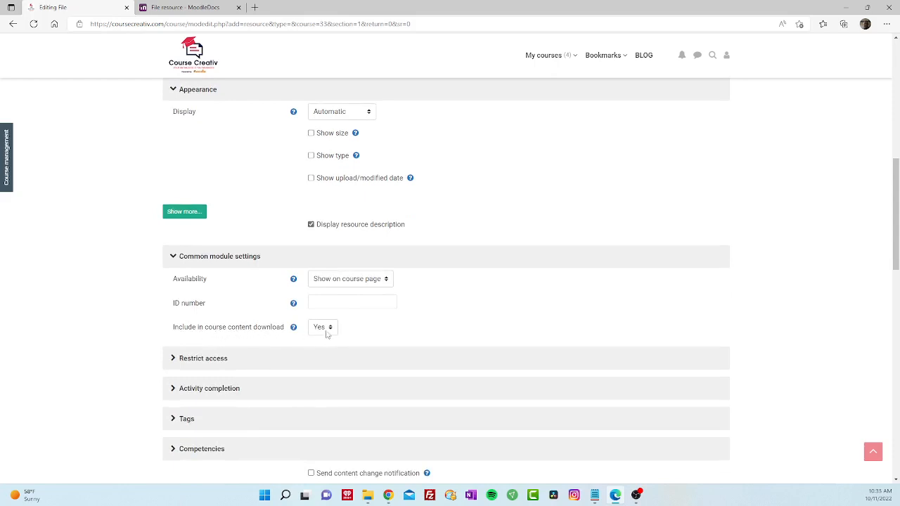
pyautogui.scroll(2, 444, 275)
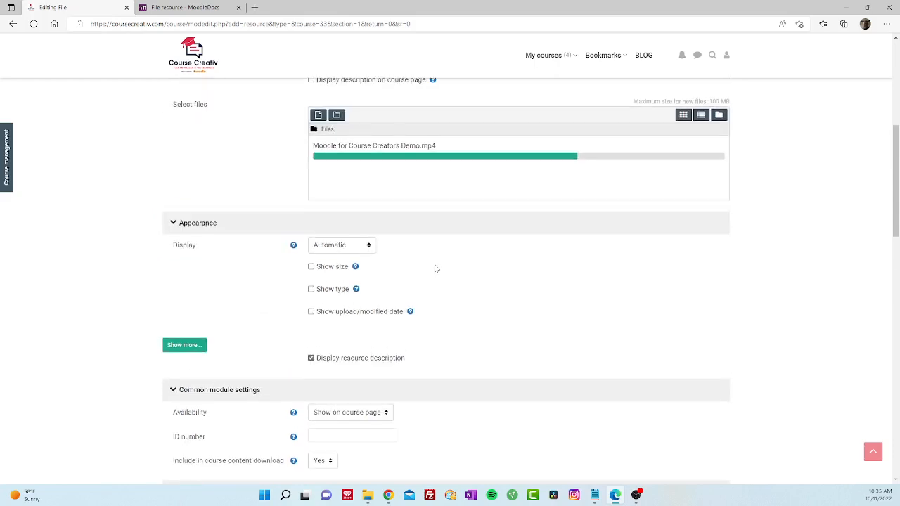
pyautogui.scroll(-1, 434, 271)
pyautogui.scroll(-3, 430, 285)
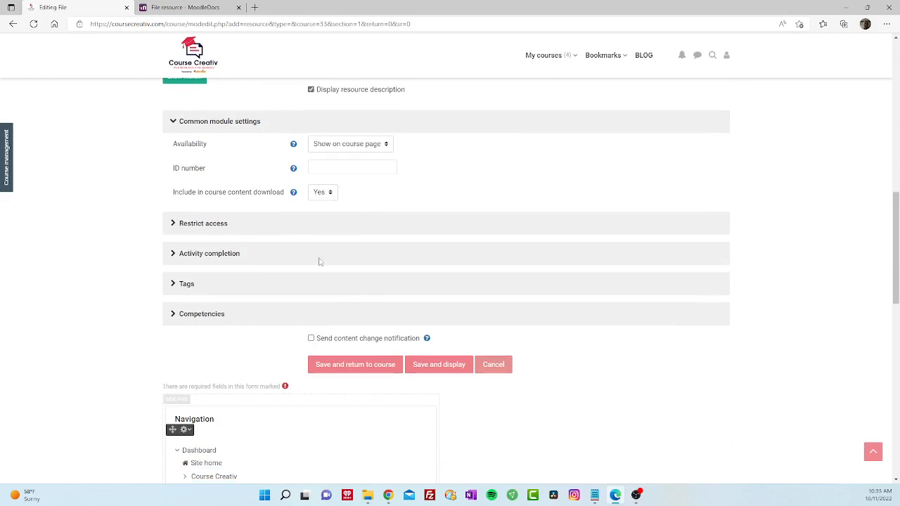
pyautogui.click(217, 225)
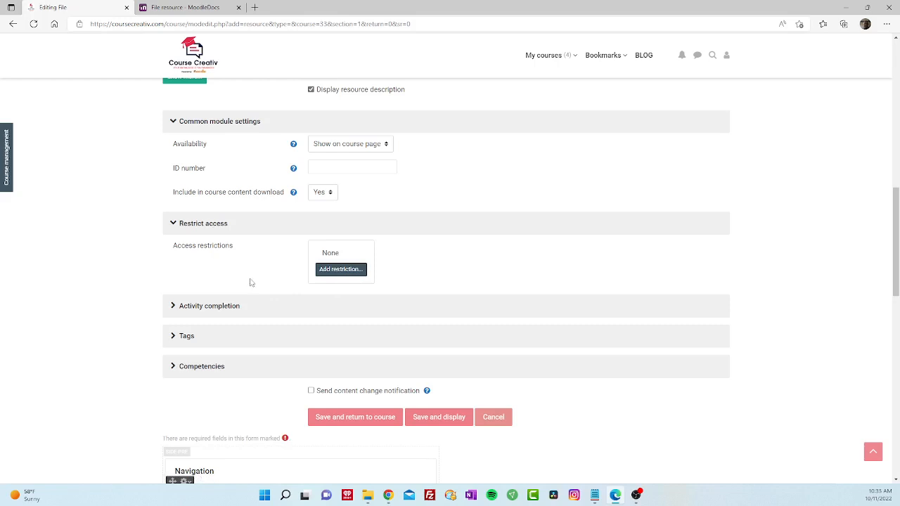
# Set completion tracking to "Show activity as complete when conditions are met", requiring students to view the activity
pyautogui.click(227, 308)
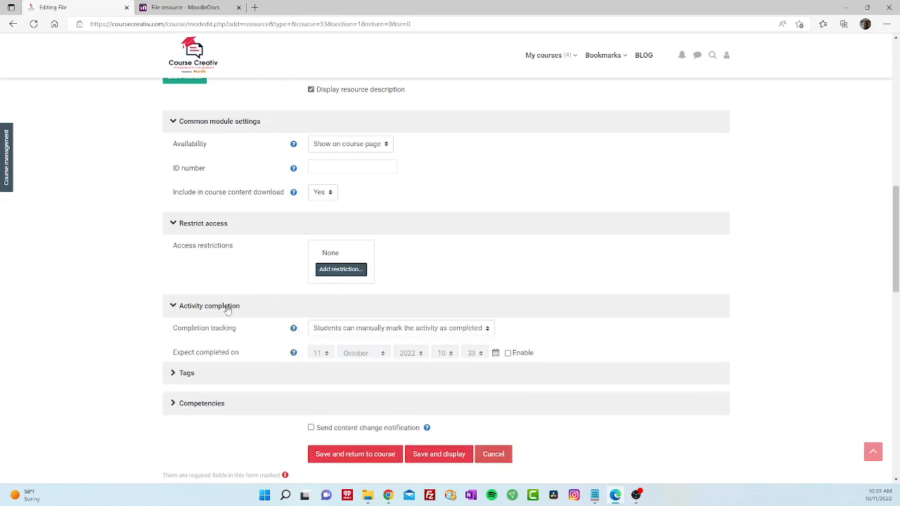
pyautogui.click(479, 330)
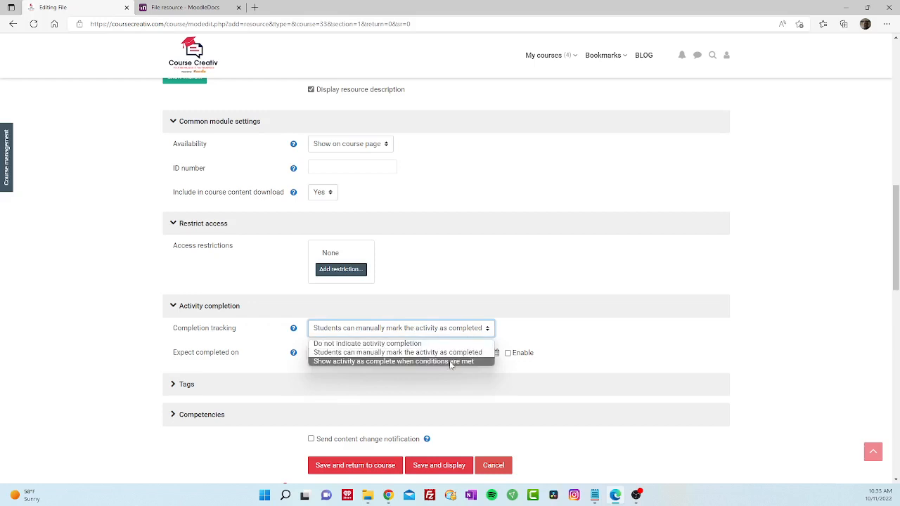
pyautogui.click(451, 362)
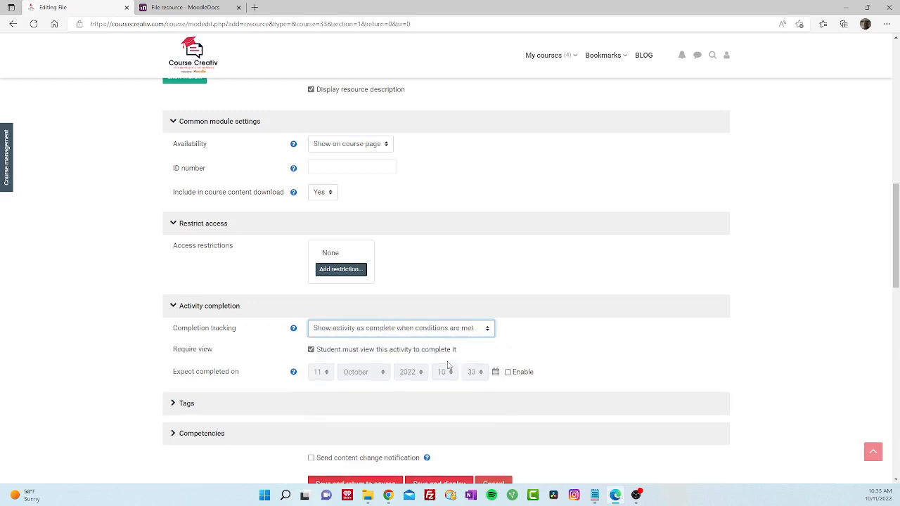
pyautogui.click(311, 351)
# Expand the Tags and Competencies sections of the file resource and add the tag "welcome message"
pyautogui.click(186, 404)
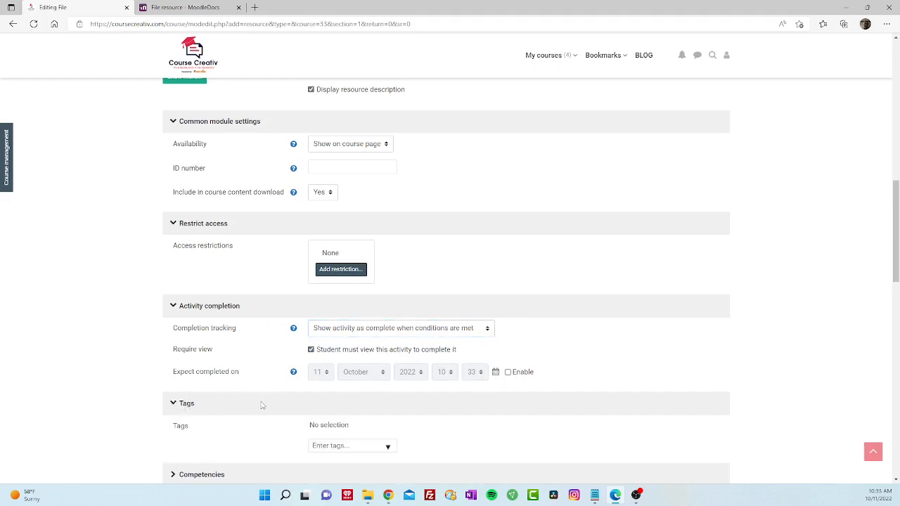
pyautogui.scroll(-2, 258, 402)
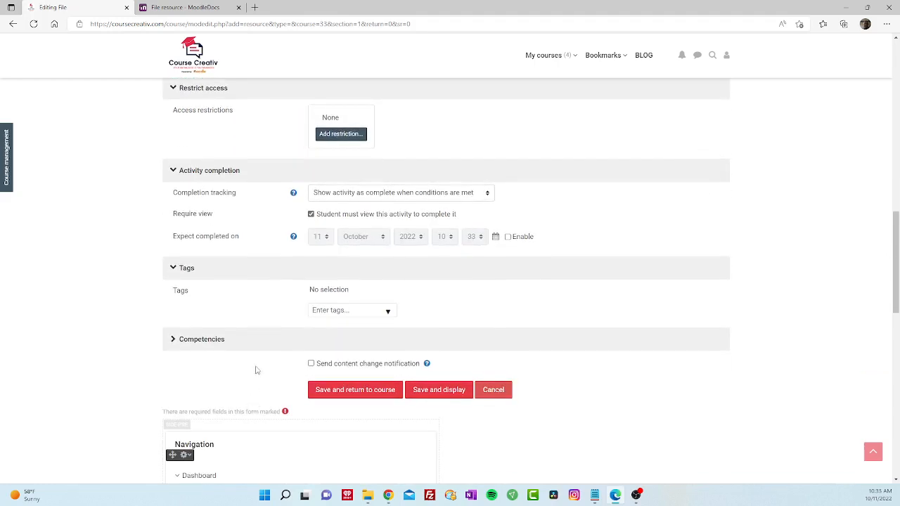
pyautogui.click(191, 340)
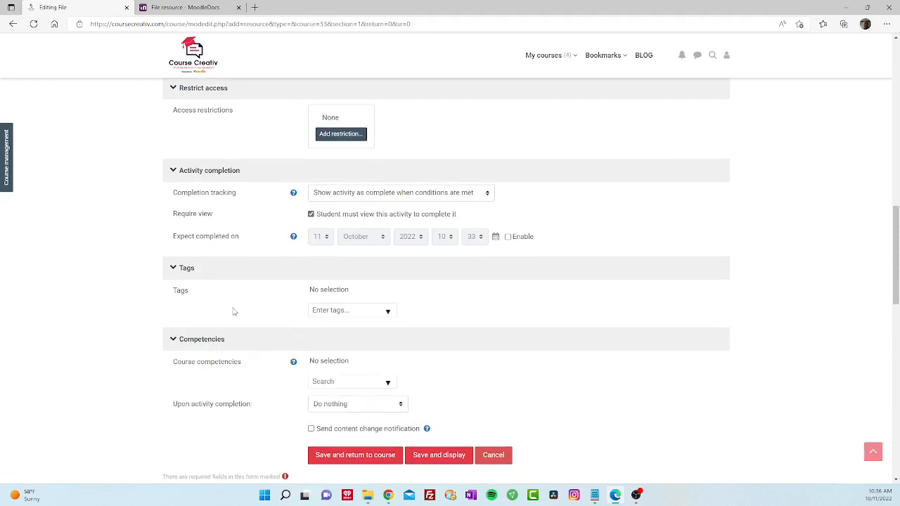
pyautogui.click(388, 313)
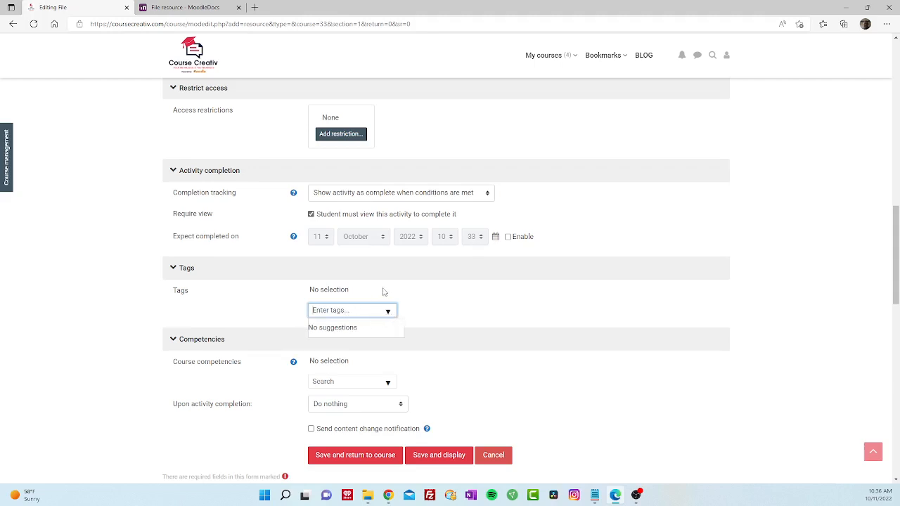
pyautogui.write('welcome message')
pyautogui.press('Return')
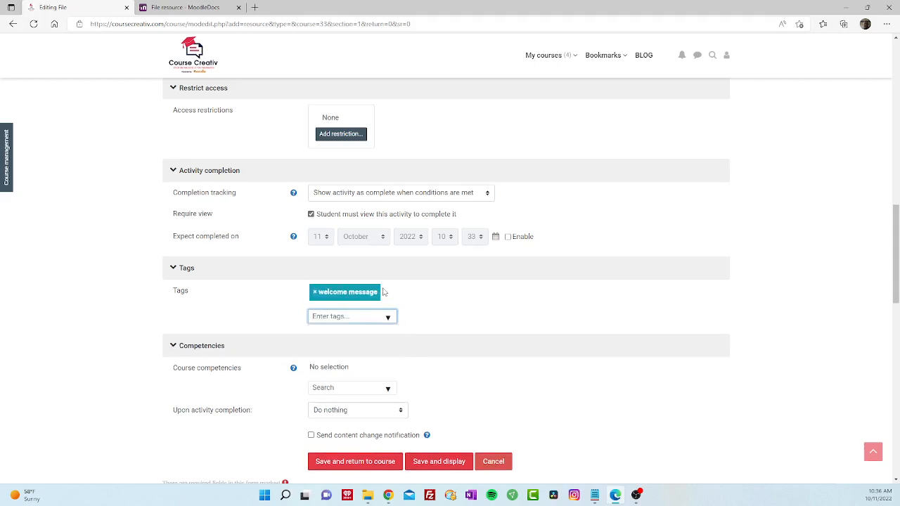
# Review the Course competencies choices and the "Upon activity completion" options of the file resource without changing them
pyautogui.scroll(-2, 249, 325)
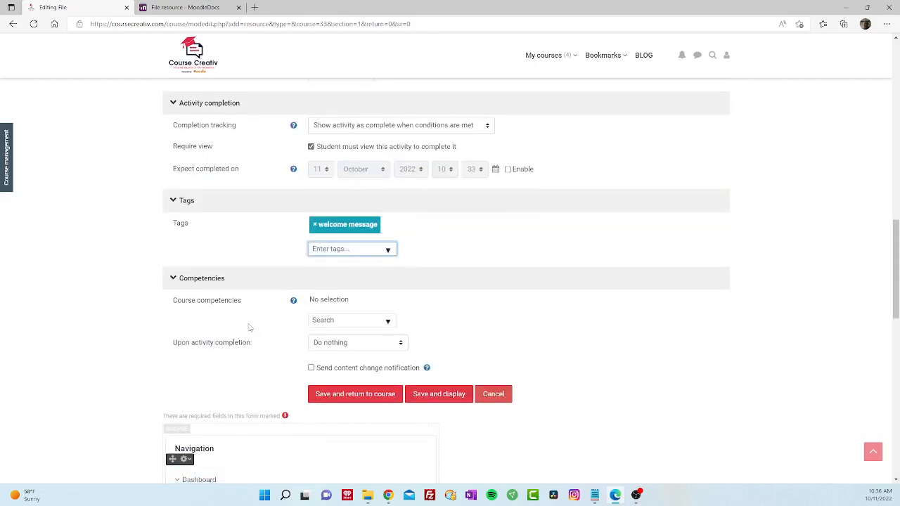
pyautogui.scroll(-2, 249, 328)
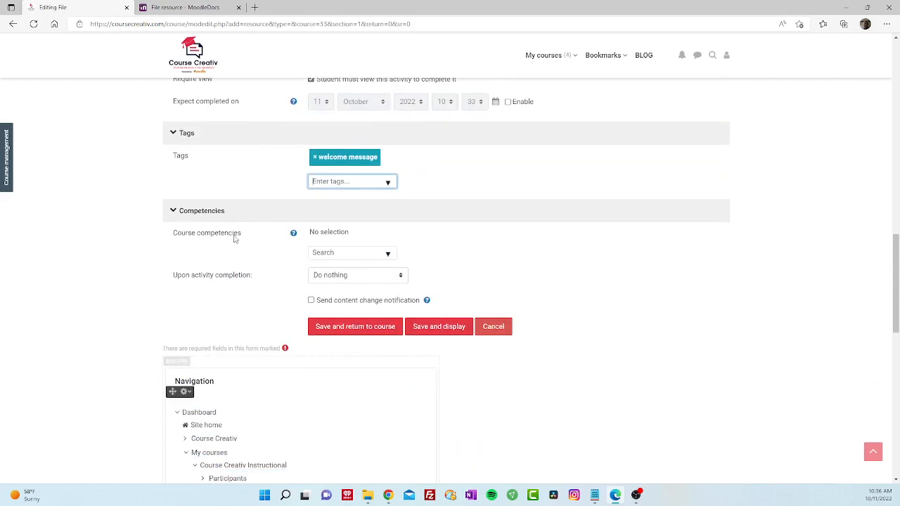
pyautogui.click(388, 254)
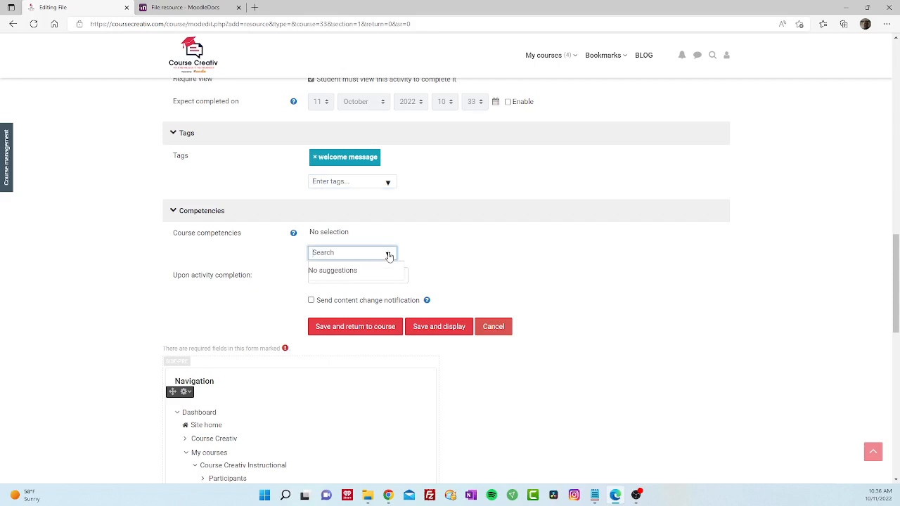
pyautogui.click(380, 237)
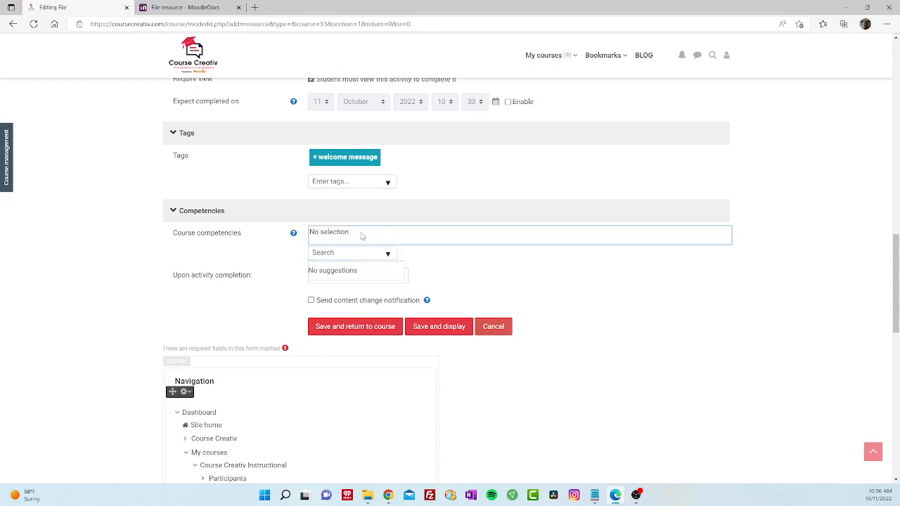
pyautogui.click(243, 250)
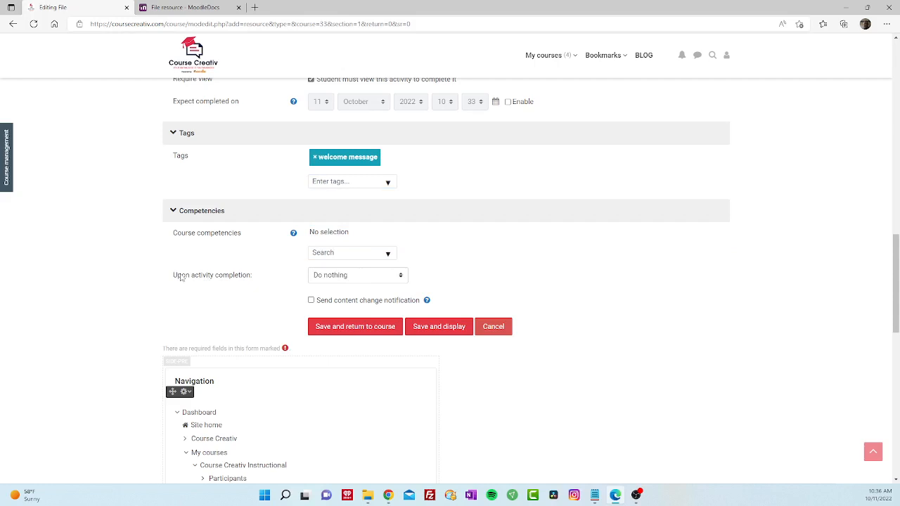
pyautogui.click(362, 280)
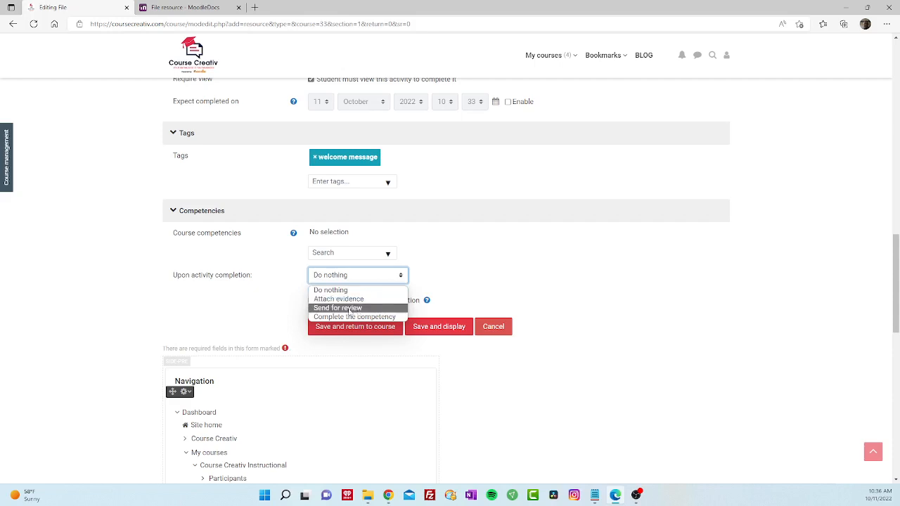
pyautogui.click(277, 273)
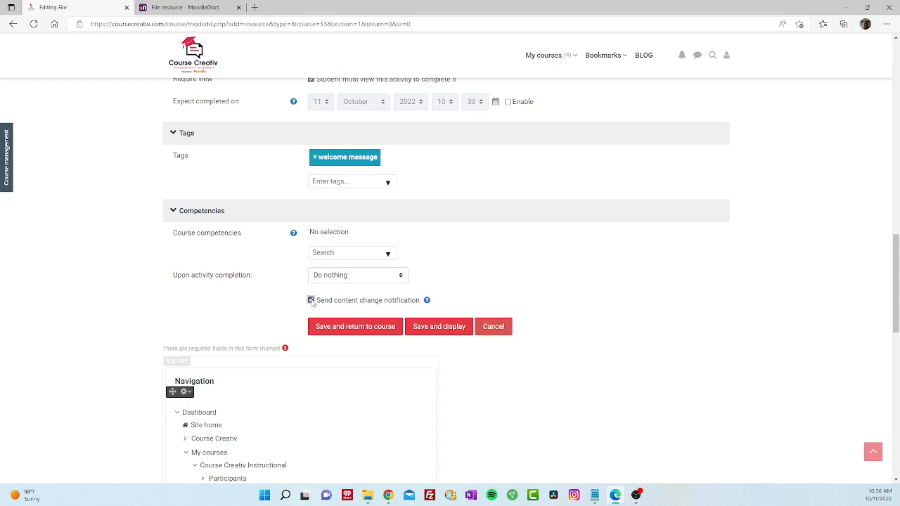
# Leave the content change notification off, then save and display the Welcome file resource
pyautogui.click(311, 300)
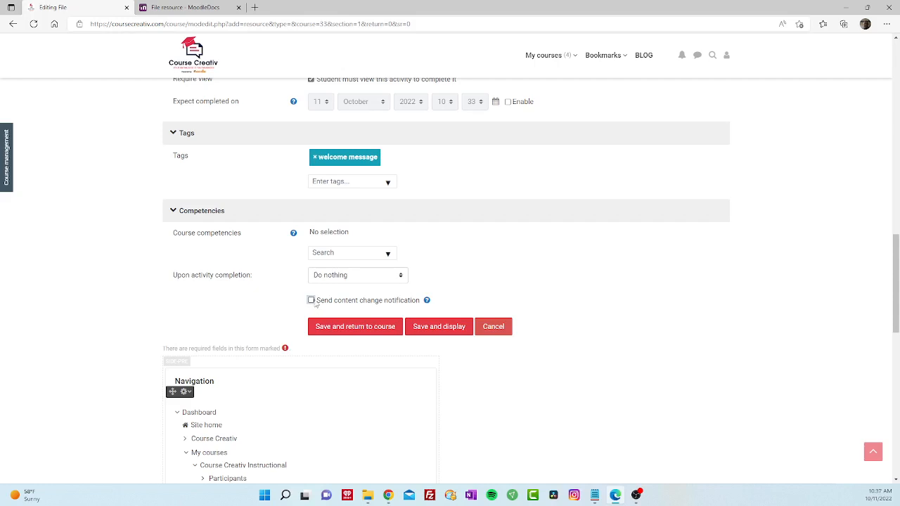
pyautogui.click(443, 331)
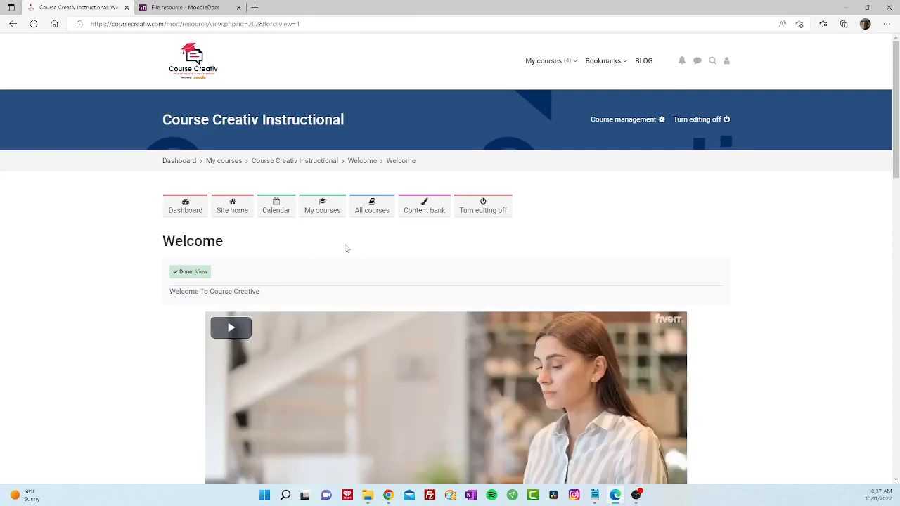
# Examine the displayed Welcome page, including its completion status, description, video and course navigation
pyautogui.scroll(-1, 346, 247)
pyautogui.scroll(-2, 343, 248)
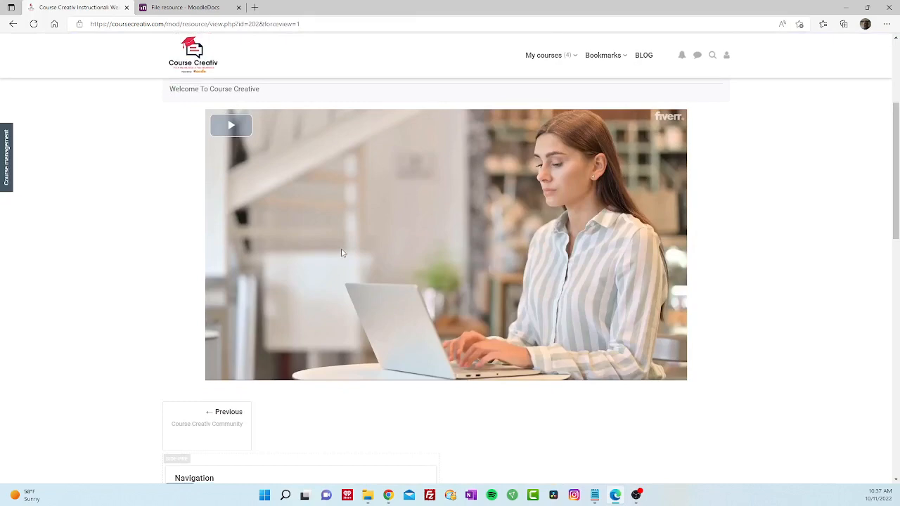
pyautogui.scroll(2, 341, 251)
pyautogui.scroll(-1, 232, 261)
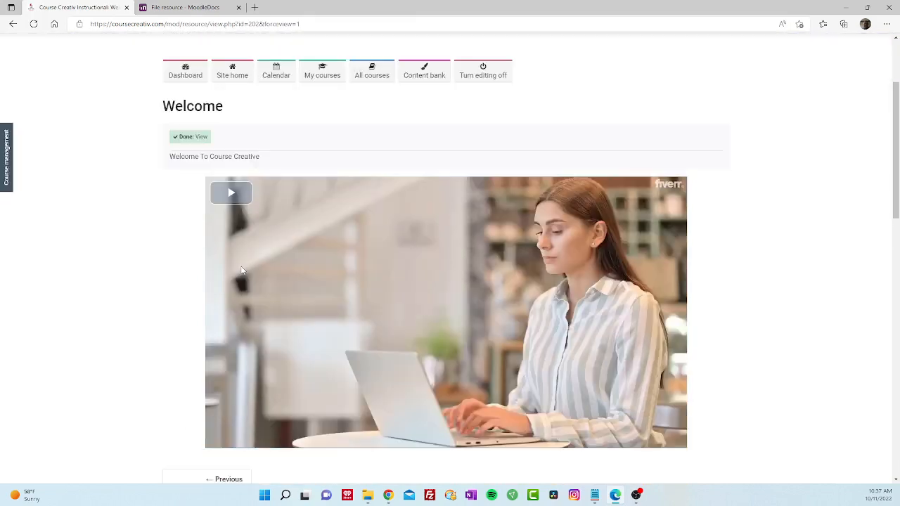
pyautogui.scroll(-2, 242, 270)
pyautogui.scroll(-2, 242, 271)
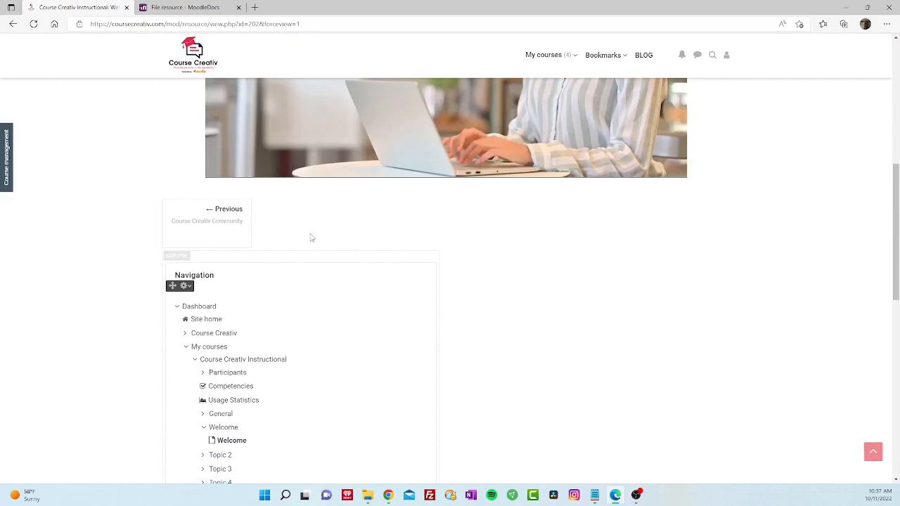
pyautogui.scroll(4, 309, 237)
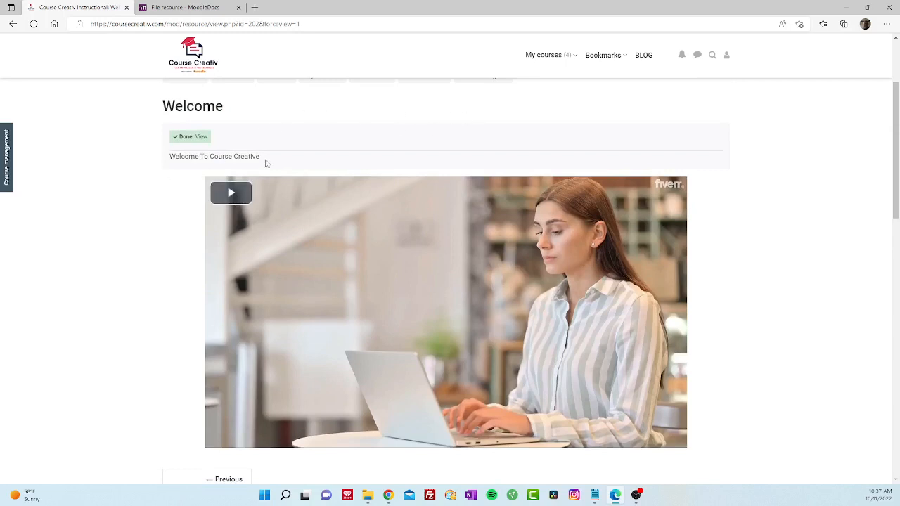
pyautogui.scroll(1, 302, 169)
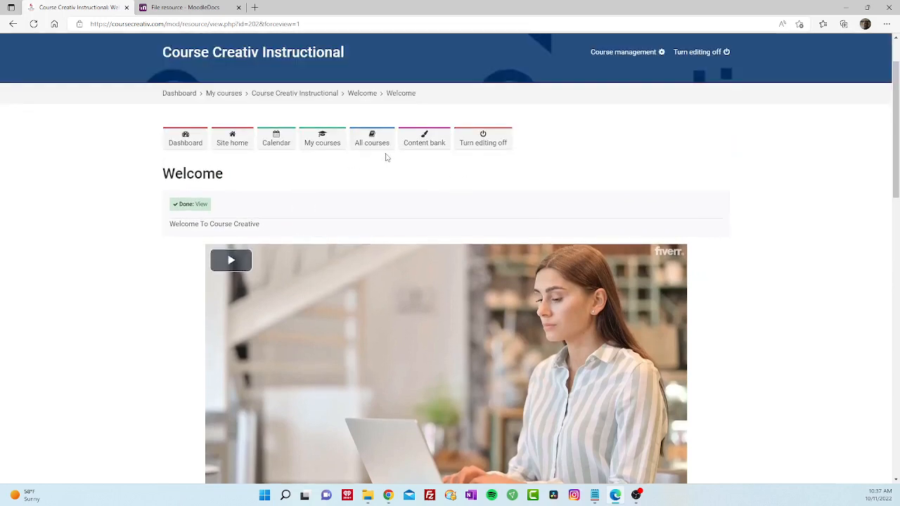
# Return to the Course Creativ Instructional course page, check the Welcome section and turn editing off
pyautogui.click(326, 94)
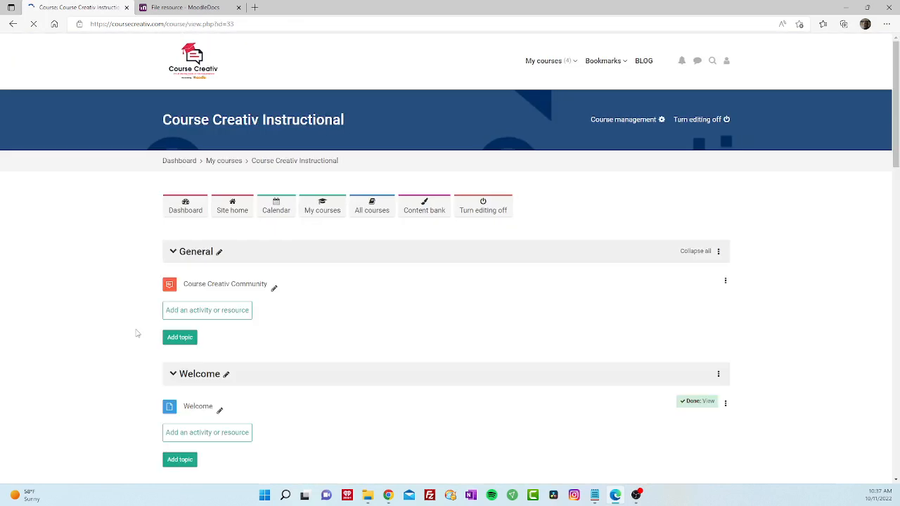
pyautogui.scroll(-1, 232, 352)
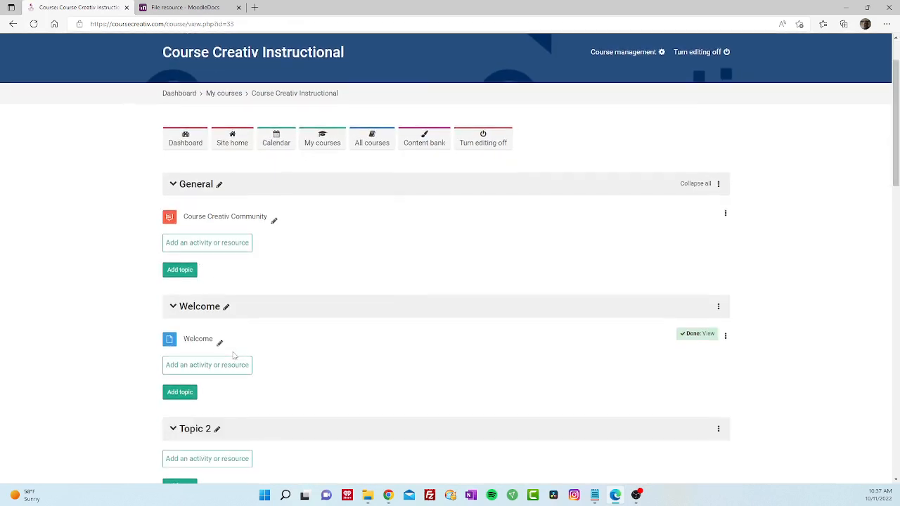
pyautogui.scroll(-2, 231, 349)
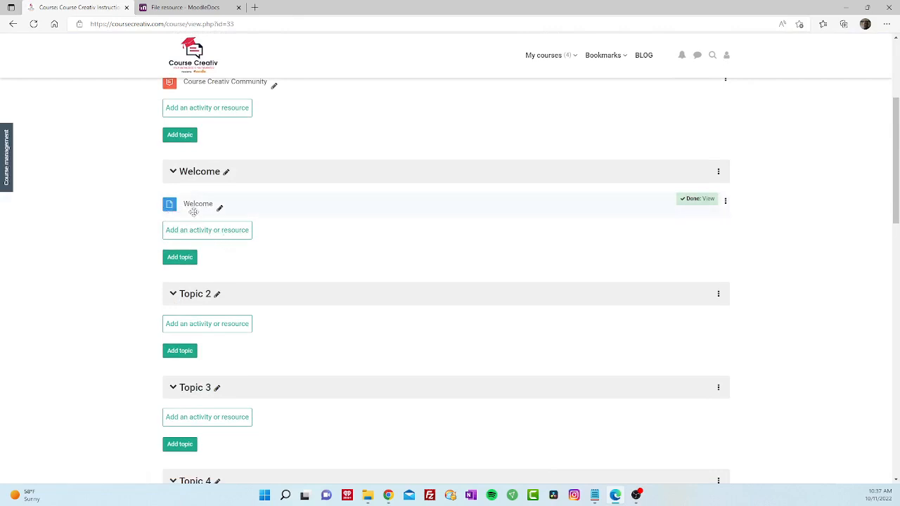
pyautogui.scroll(3, 612, 214)
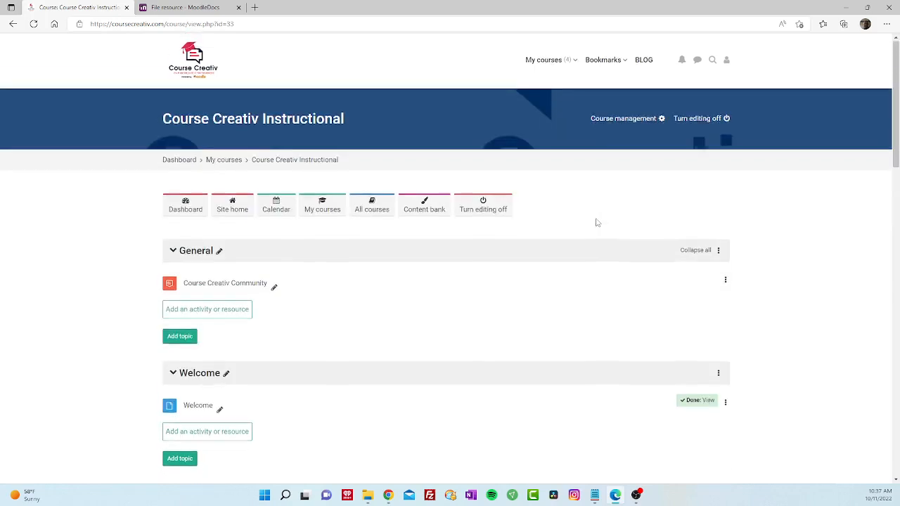
pyautogui.click(483, 213)
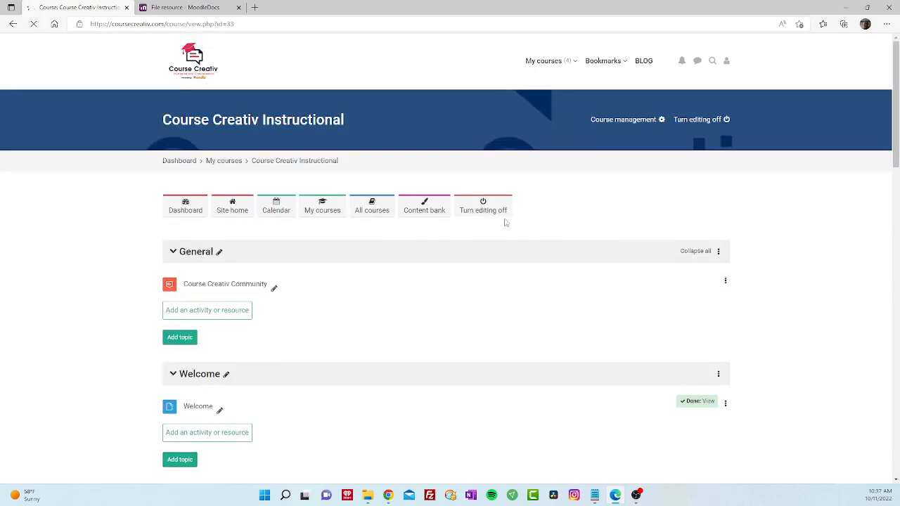
pyautogui.scroll(-1, 298, 342)
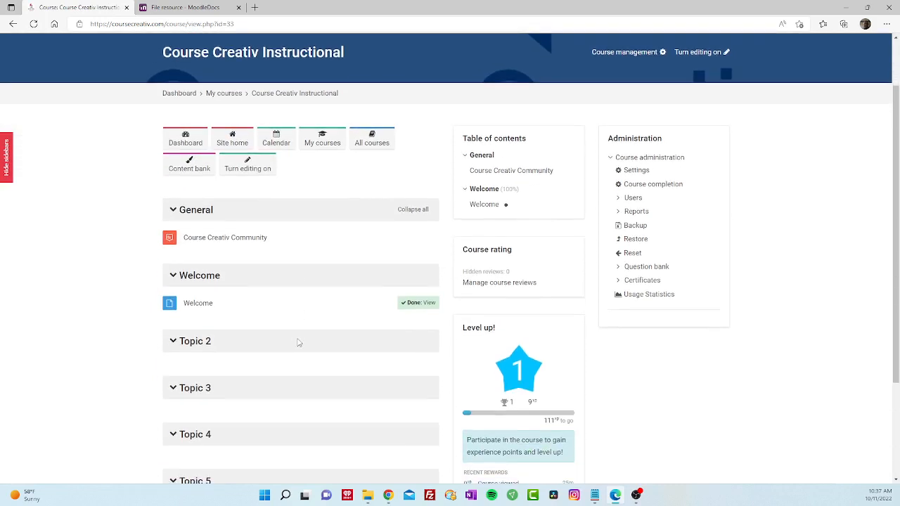
# Open the Welcome resource from the course page and view its video page with editing off
pyautogui.click(192, 304)
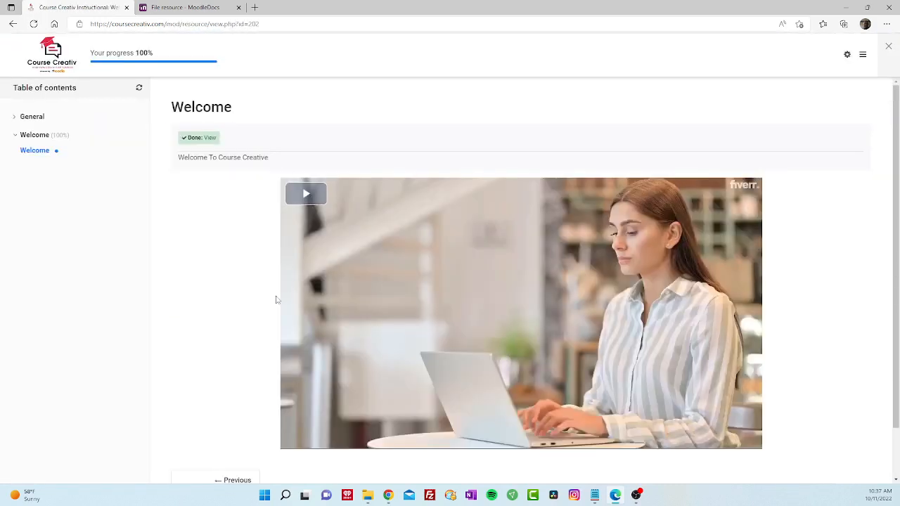
pyautogui.scroll(-1, 241, 302)
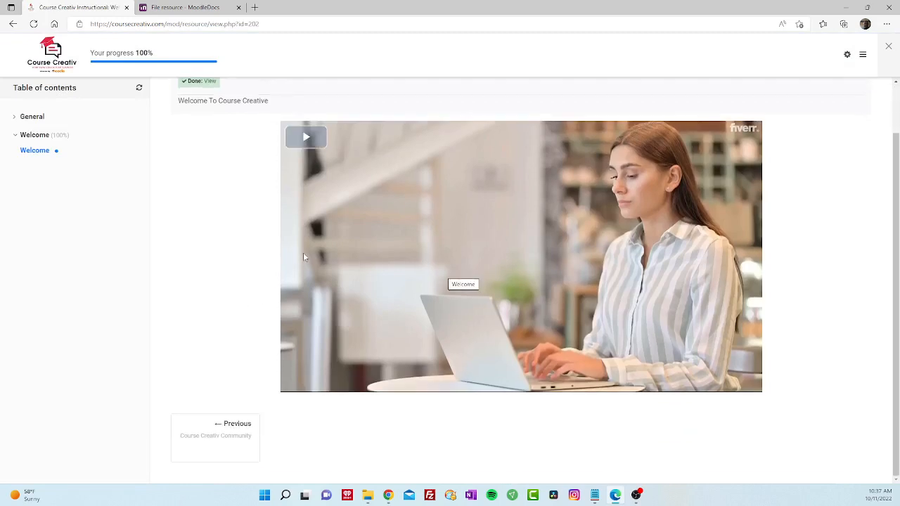
pyautogui.scroll(1, 302, 252)
pyautogui.scroll(-1, 302, 253)
pyautogui.scroll(1, 321, 314)
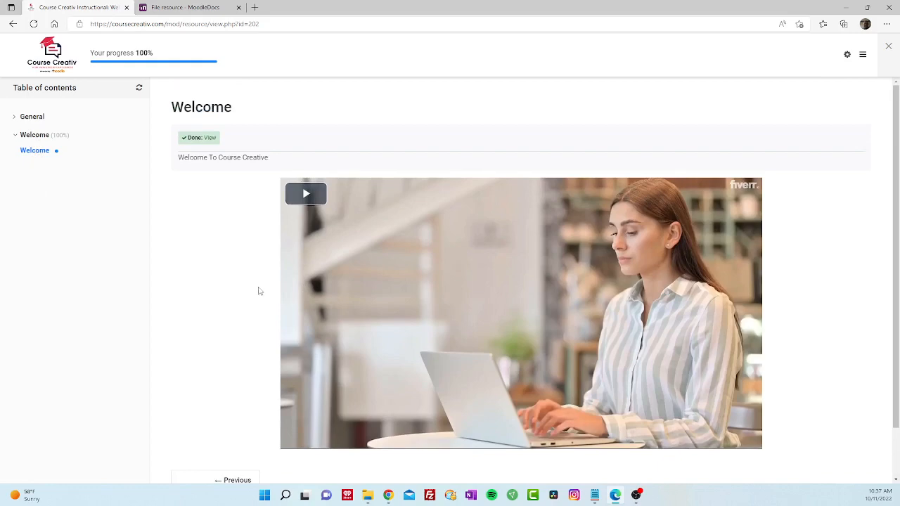
# Leave the resource view through the course settings, return to the Course Creativ Instructional course page and turn editing on
pyautogui.click(847, 56)
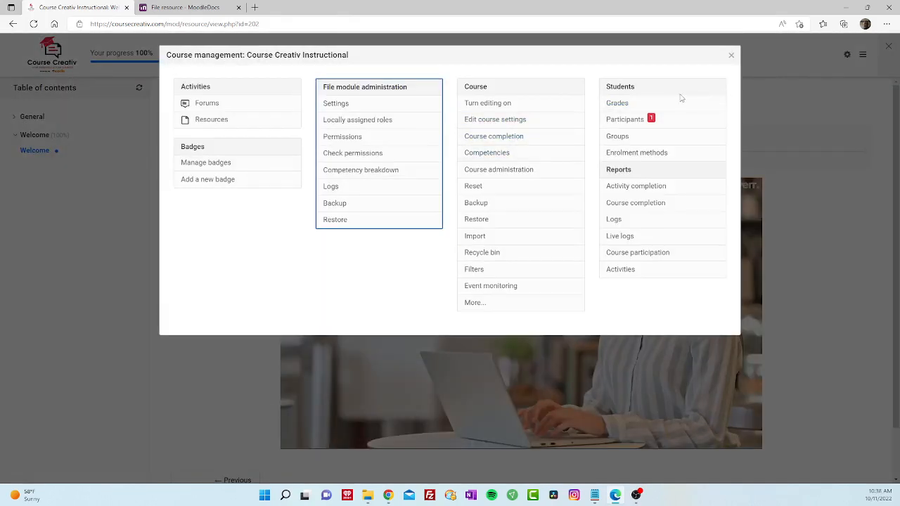
pyautogui.click(490, 120)
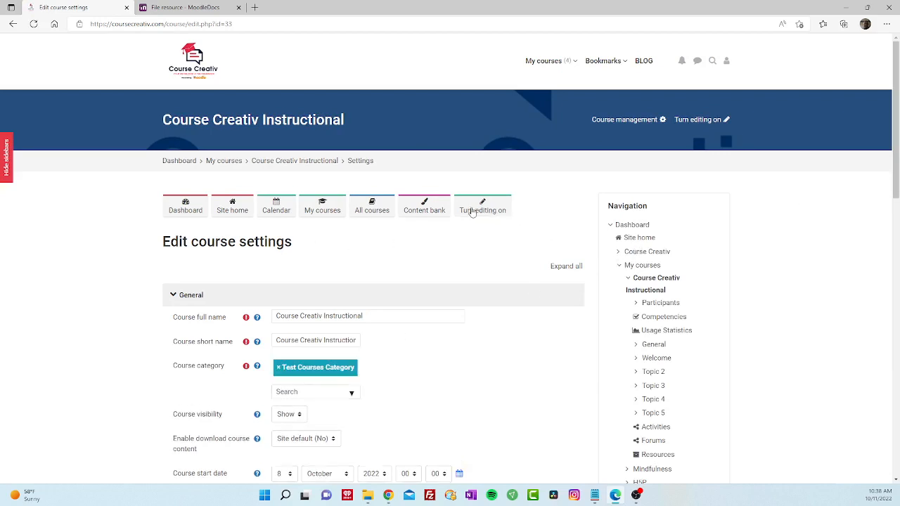
pyautogui.click(304, 167)
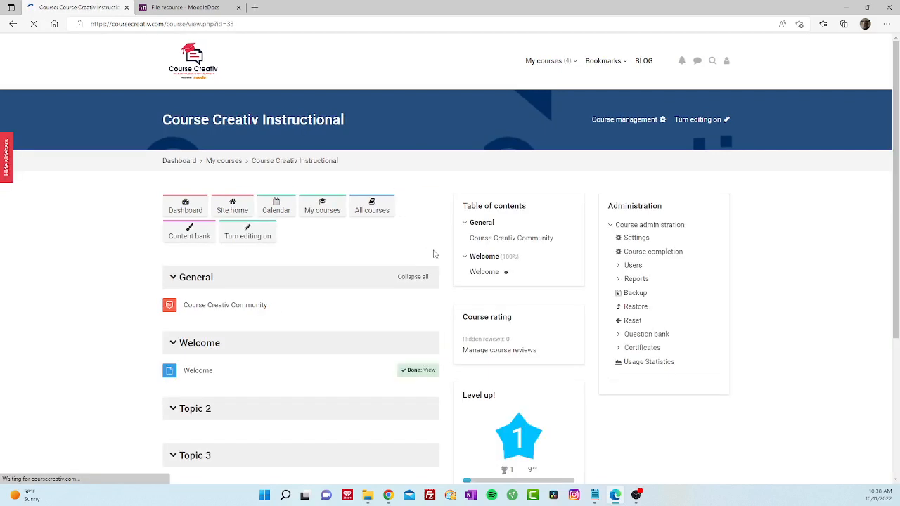
pyautogui.click(267, 241)
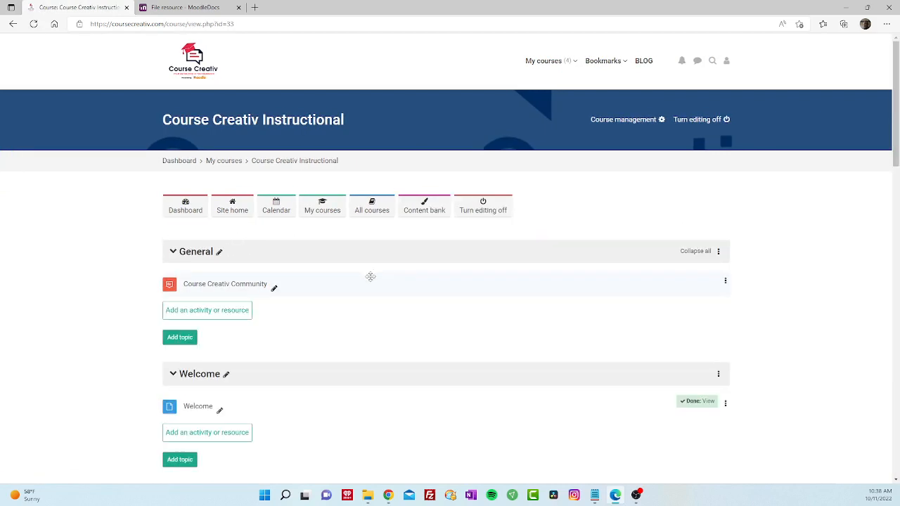
# Open the settings of the Welcome file resource in the Welcome section for editing
pyautogui.scroll(-2, 450, 373)
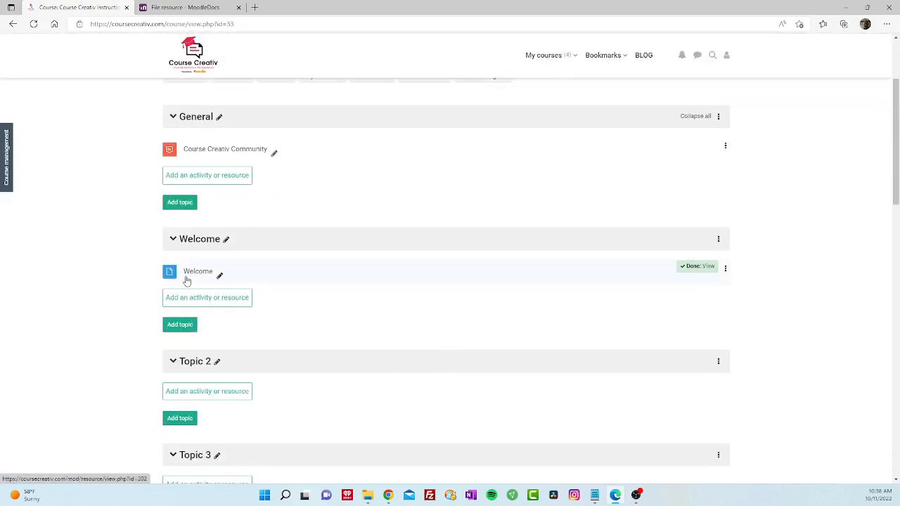
pyautogui.click(725, 270)
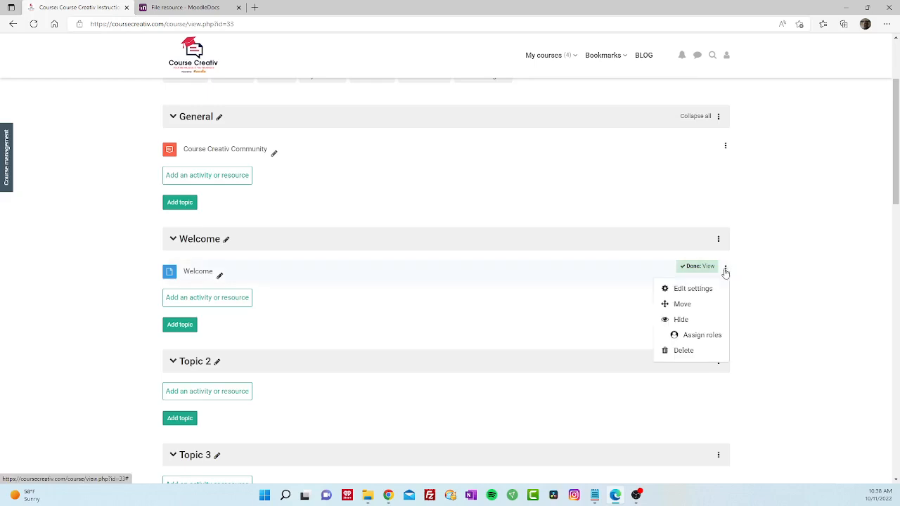
pyautogui.click(692, 290)
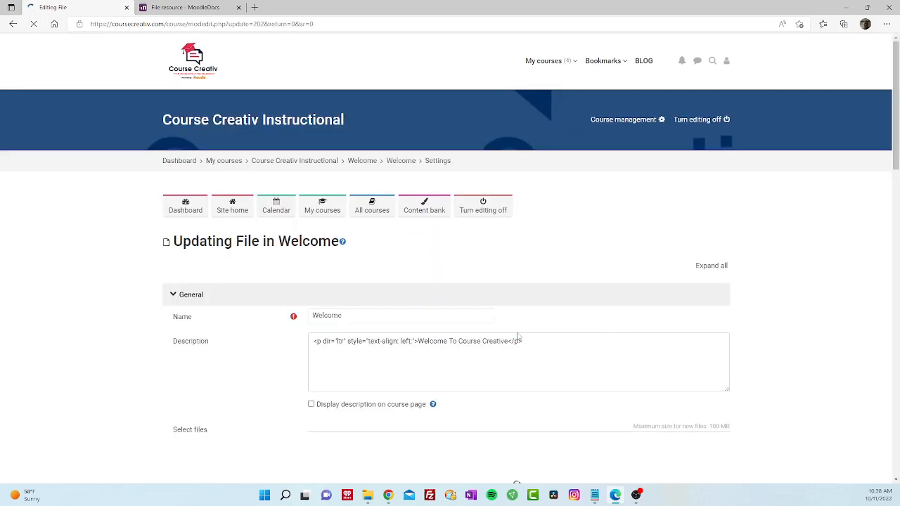
# Enable displaying the description on the course page in the Welcome file resource's general settings
pyautogui.scroll(-3, 282, 348)
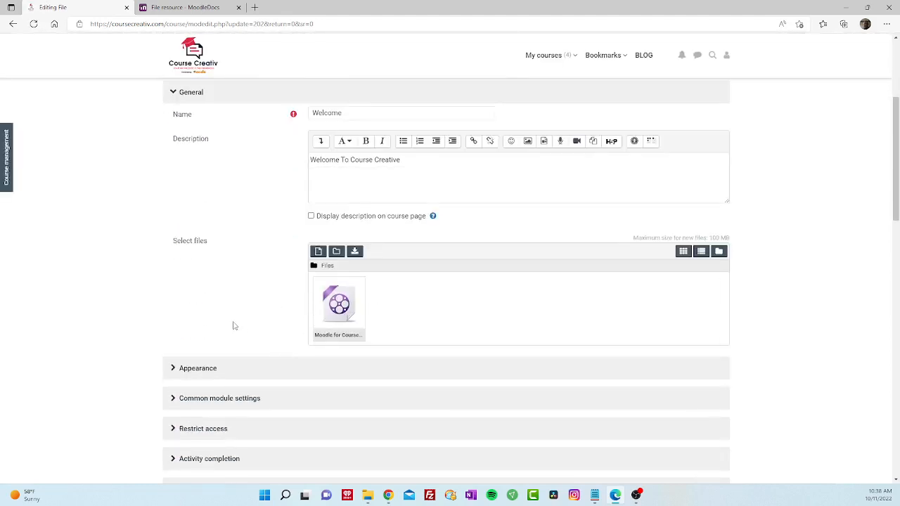
pyautogui.scroll(-1, 234, 326)
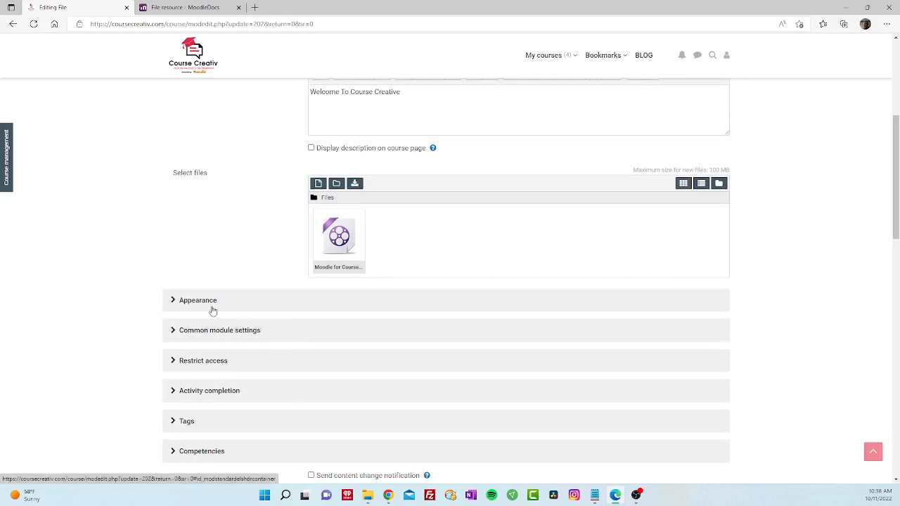
pyautogui.scroll(2, 298, 302)
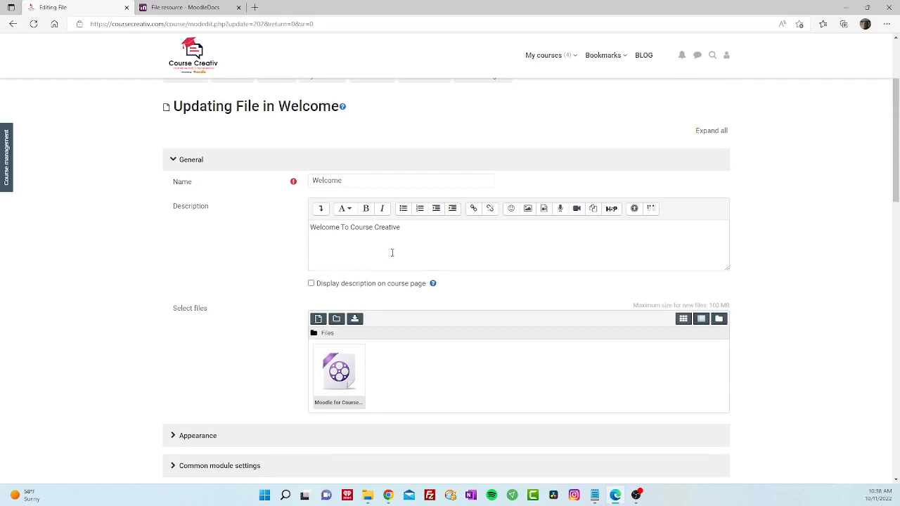
pyautogui.scroll(-1, 275, 283)
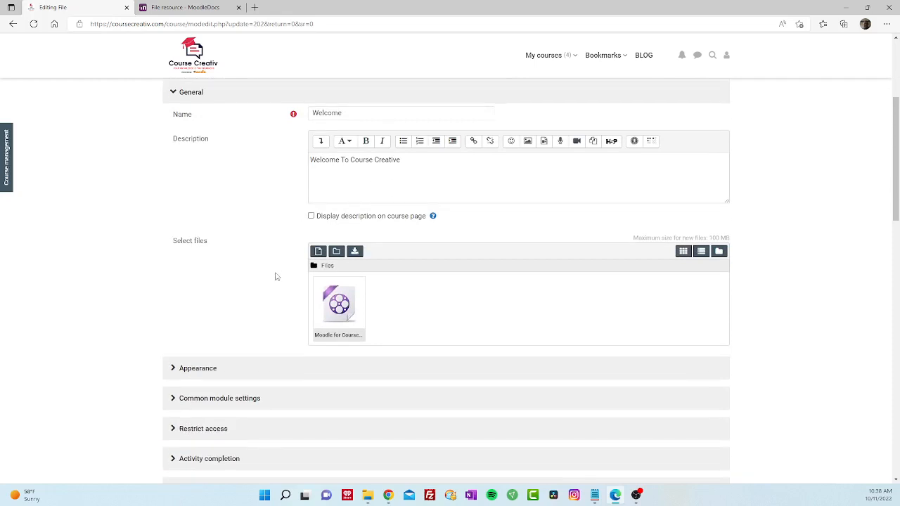
pyautogui.click(311, 216)
# Upload Assignments.jpg as an image on a new line below the Welcome To Course Creative text in the description
pyautogui.click(413, 159)
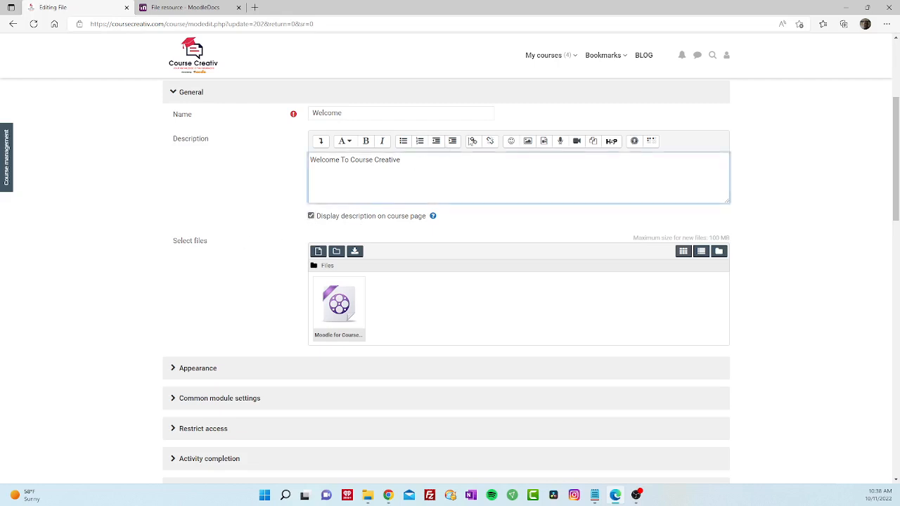
pyautogui.press('Return')
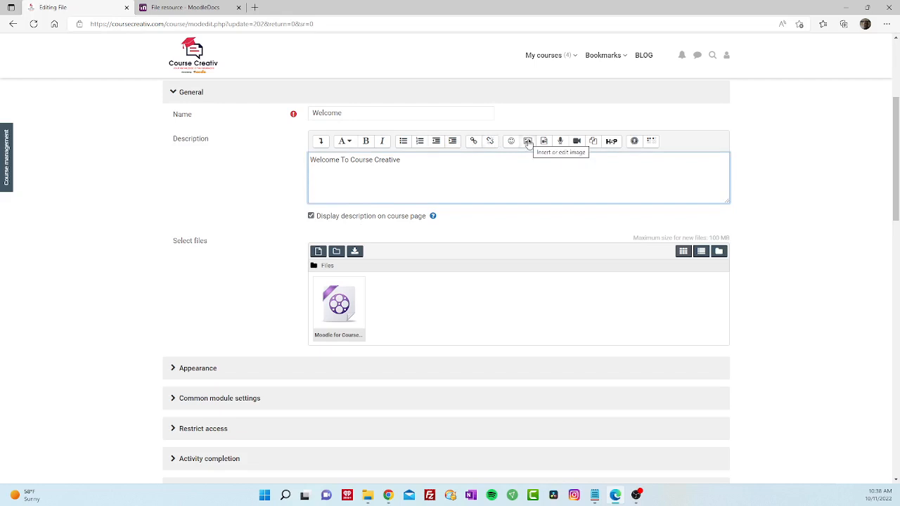
pyautogui.click(528, 141)
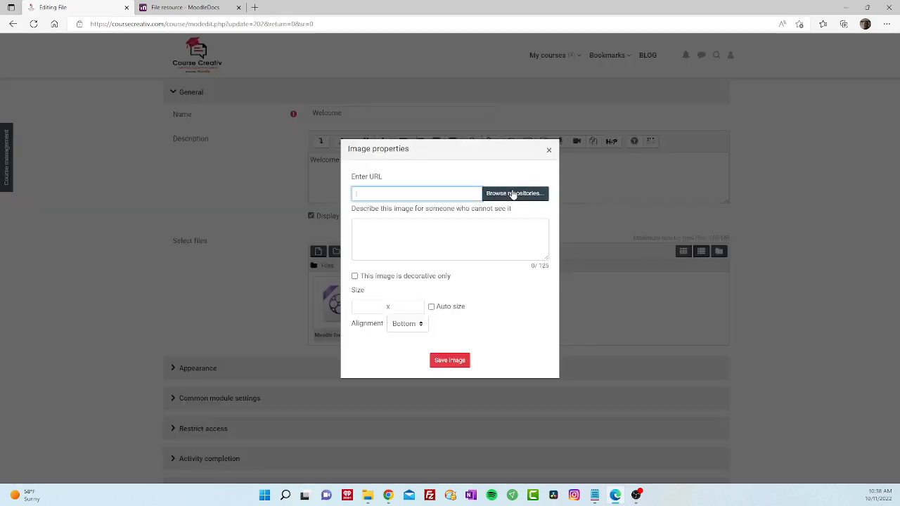
pyautogui.click(513, 193)
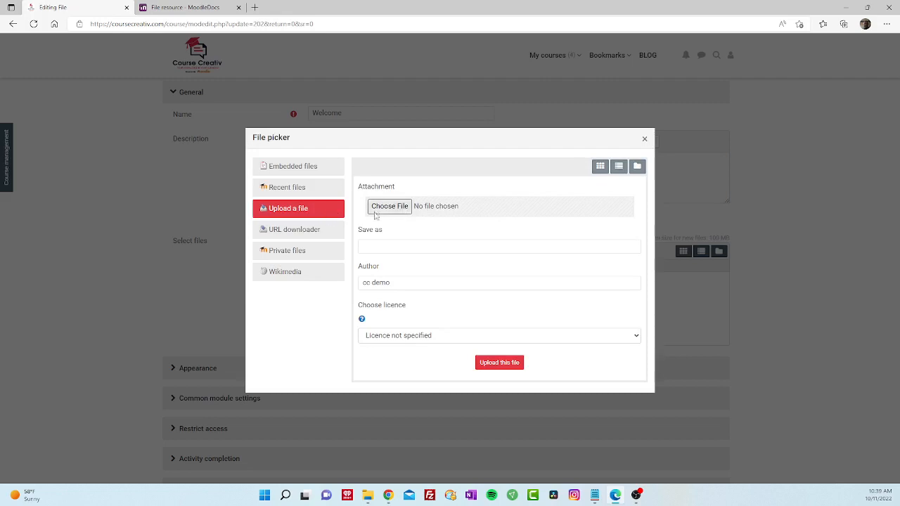
pyautogui.click(379, 210)
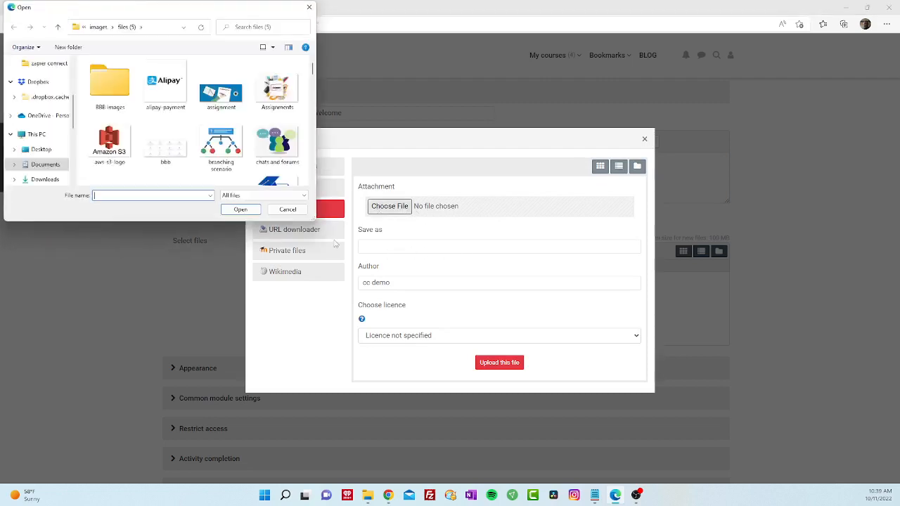
pyautogui.click(276, 91)
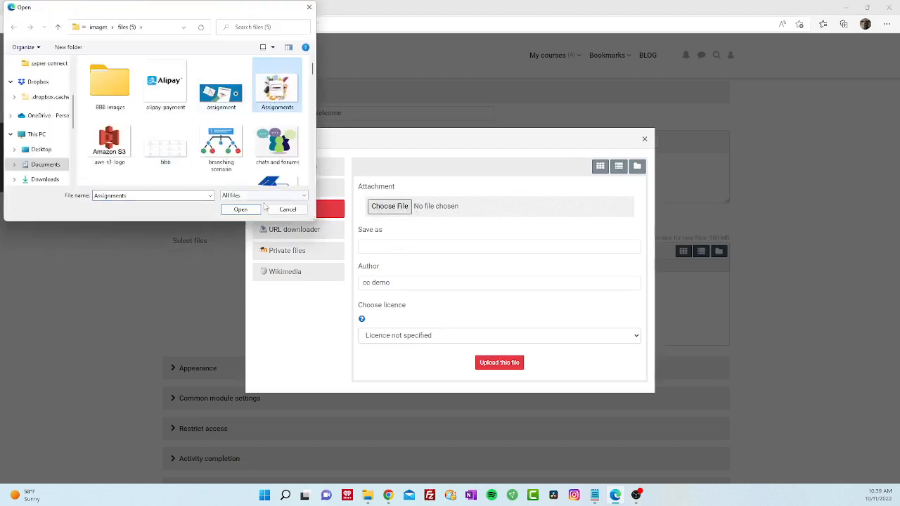
pyautogui.click(241, 210)
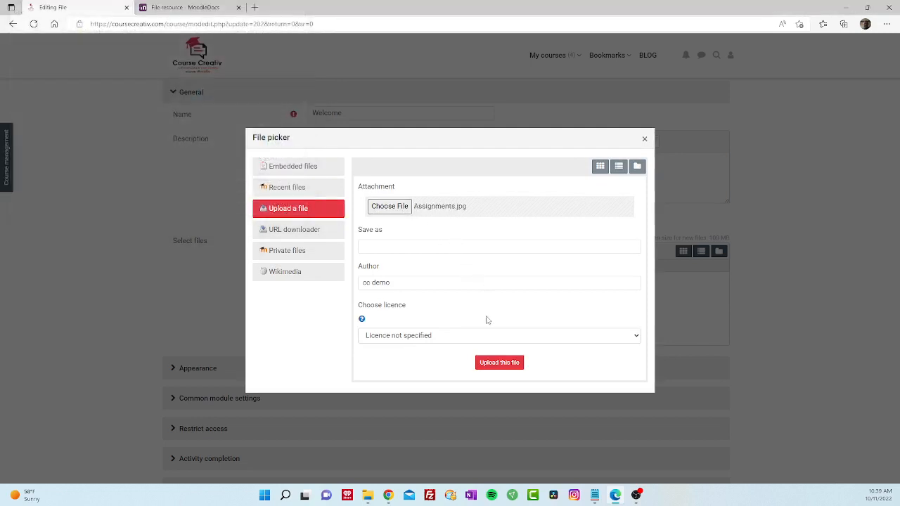
pyautogui.click(498, 363)
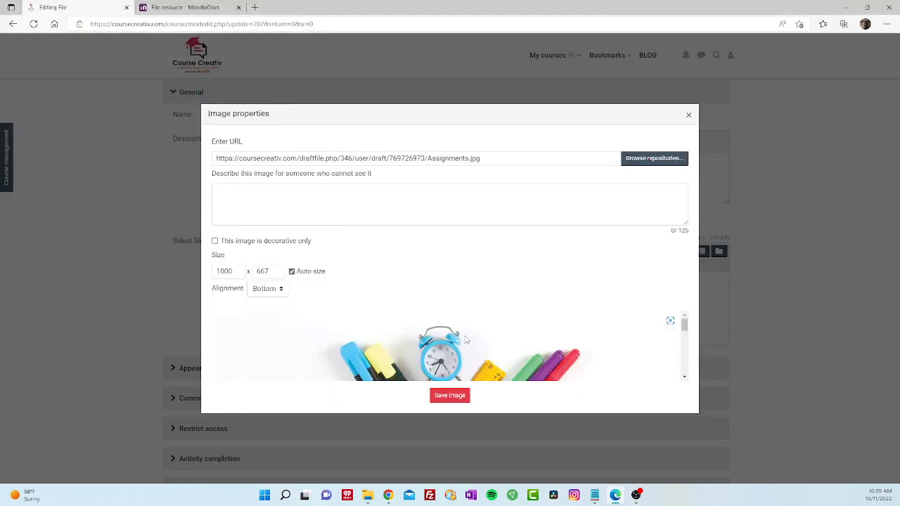
# Give the image the alternative text Welcome, set its width to 500 with automatic sizing, and save it into the description
pyautogui.click(234, 199)
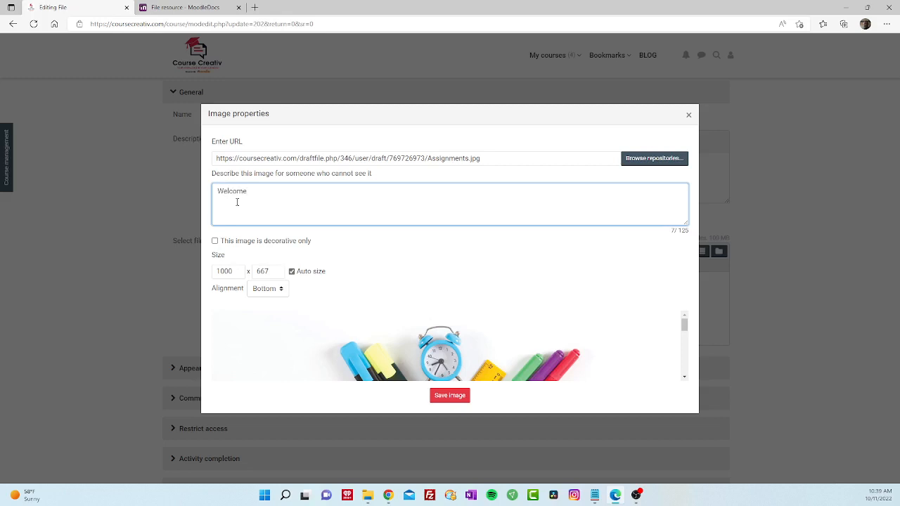
pyautogui.moveTo(239, 270); pyautogui.dragTo(196, 275)
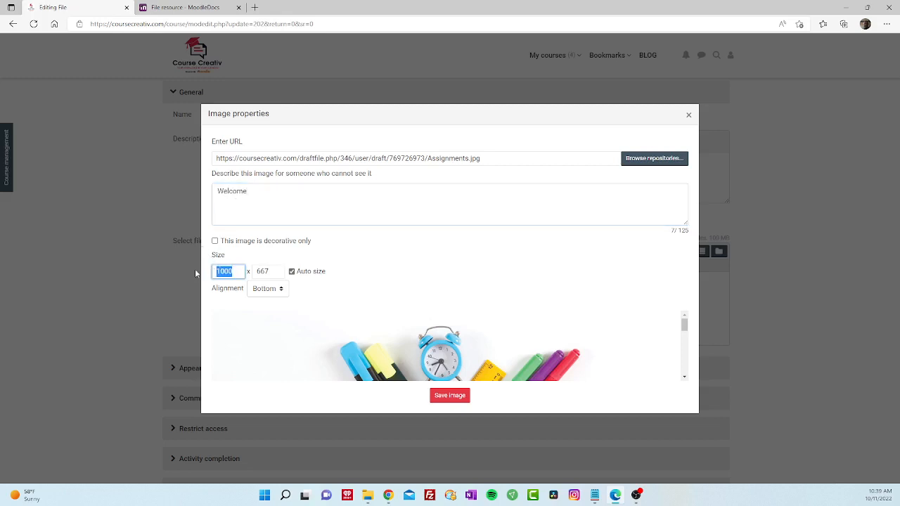
pyautogui.write('500')
pyautogui.click(300, 251)
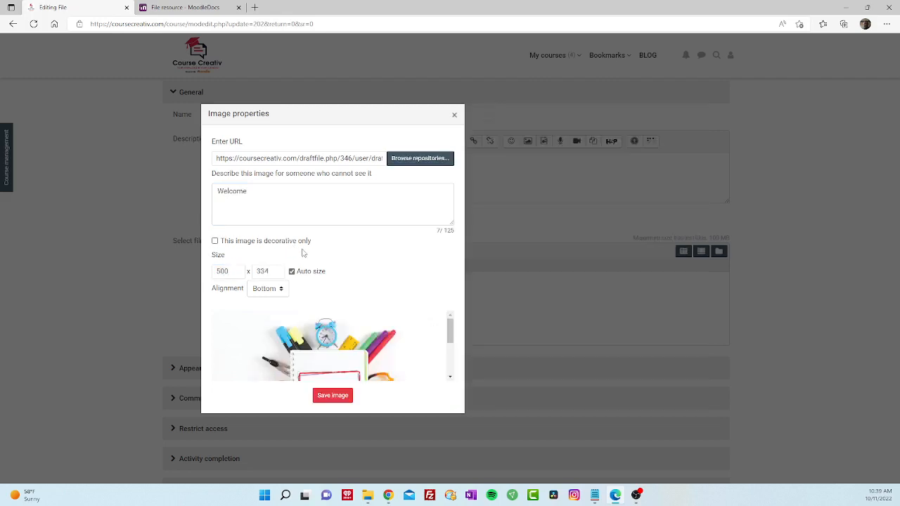
pyautogui.click(335, 397)
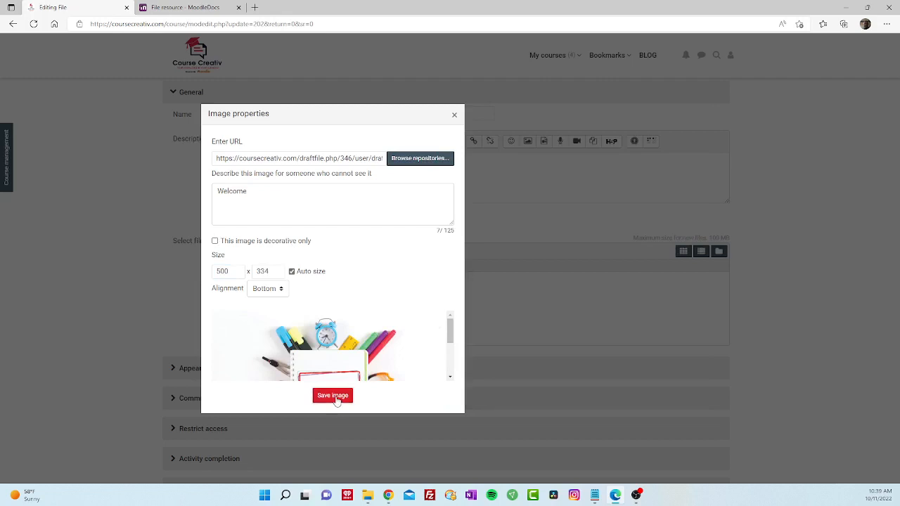
# Save the Welcome resource's changes and return to the course page
pyautogui.scroll(-1, 407, 309)
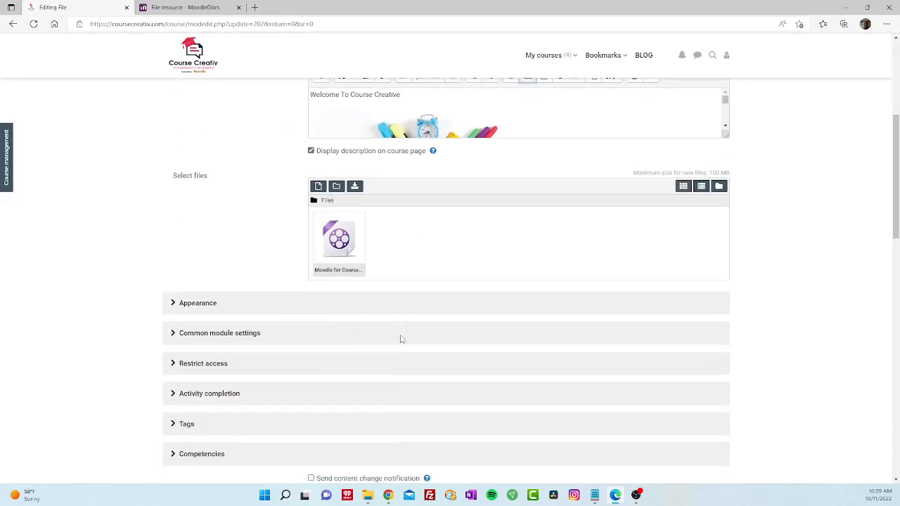
pyautogui.scroll(-3, 309, 223)
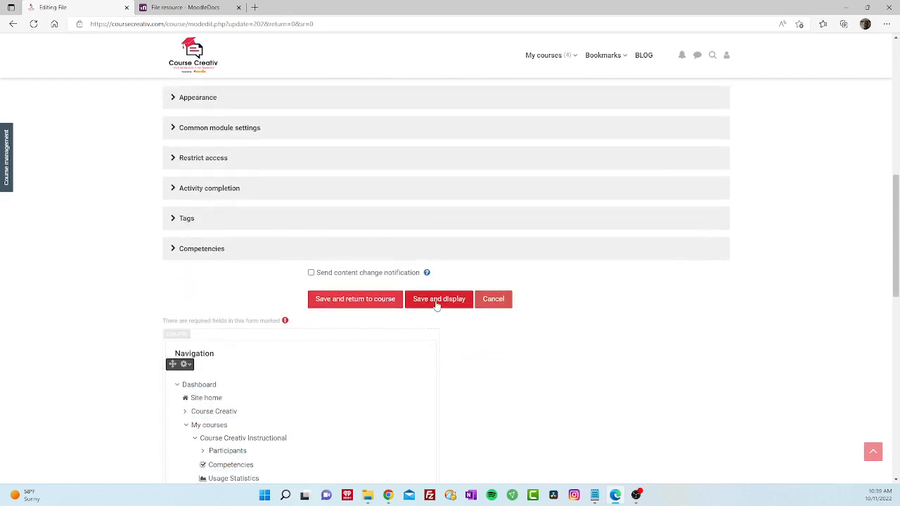
pyautogui.click(356, 303)
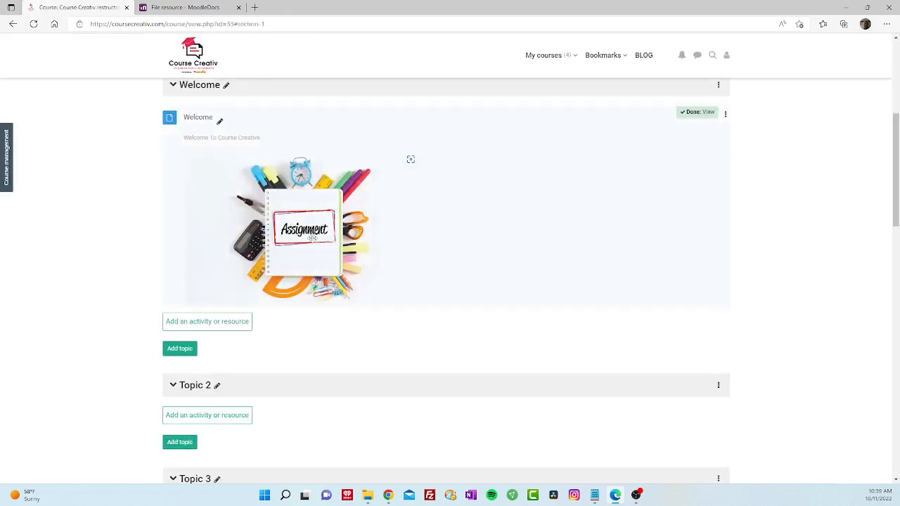
# Turn off displaying the description on the course page in the Welcome resource's settings and save back to the course
pyautogui.scroll(1, 307, 239)
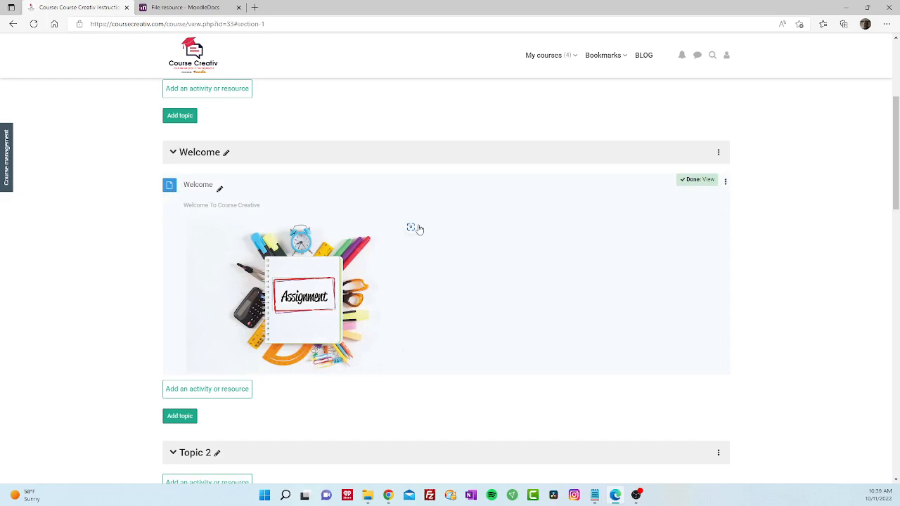
pyautogui.click(726, 181)
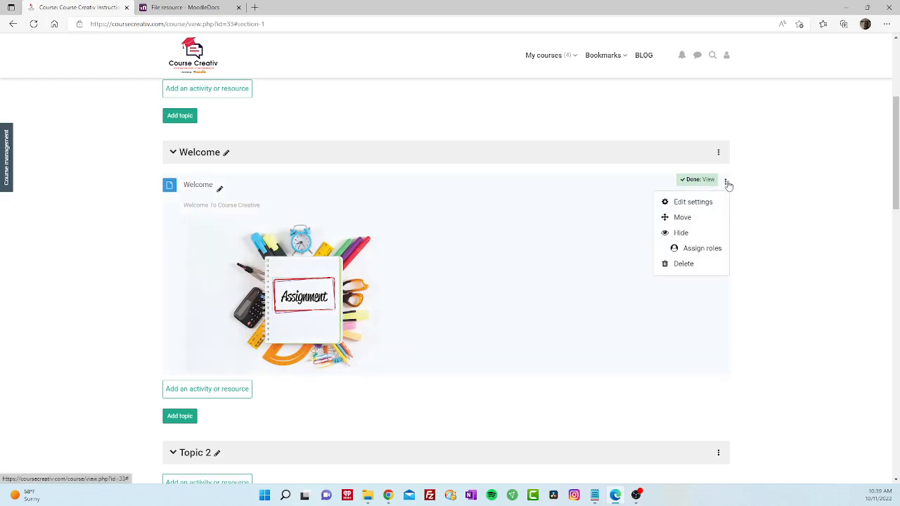
pyautogui.click(709, 203)
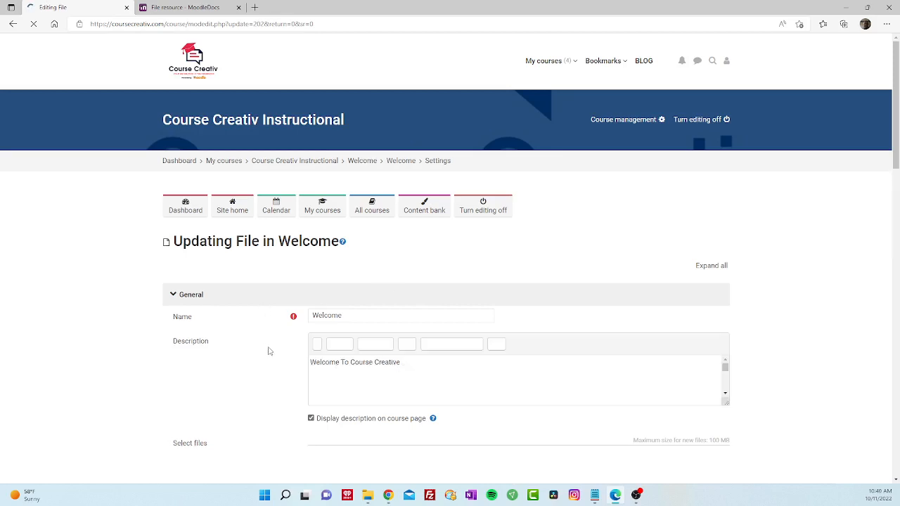
pyautogui.scroll(-2, 265, 355)
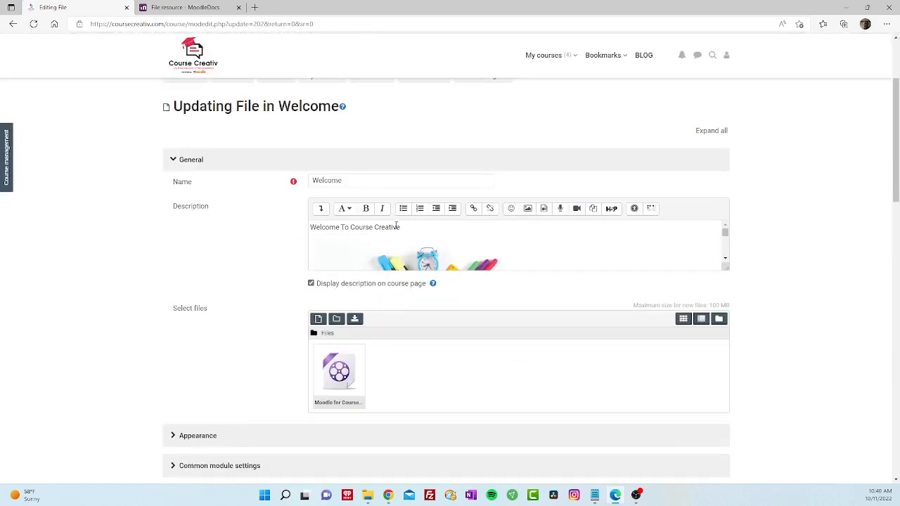
pyautogui.click(415, 260)
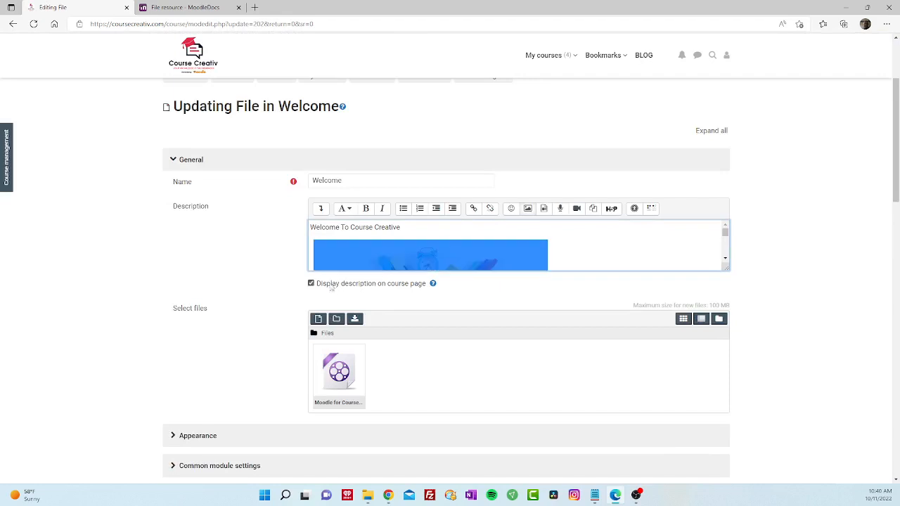
pyautogui.click(311, 284)
pyautogui.scroll(-5, 275, 314)
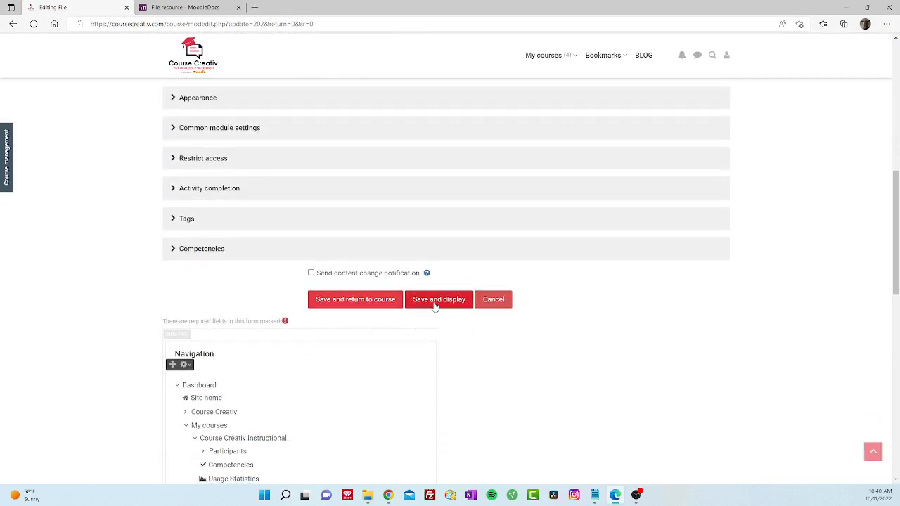
pyautogui.click(371, 307)
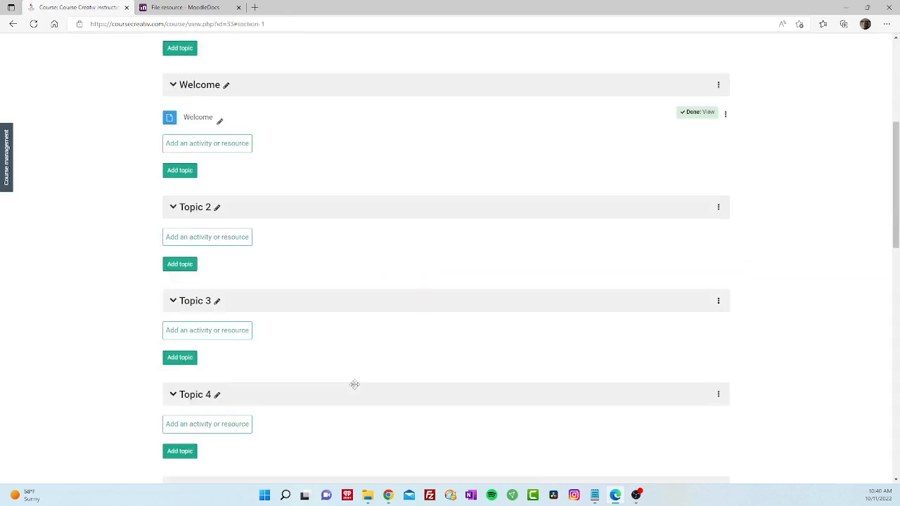
# Turn editing off and open the Welcome resource to review its description, image and video
pyautogui.scroll(3, 349, 354)
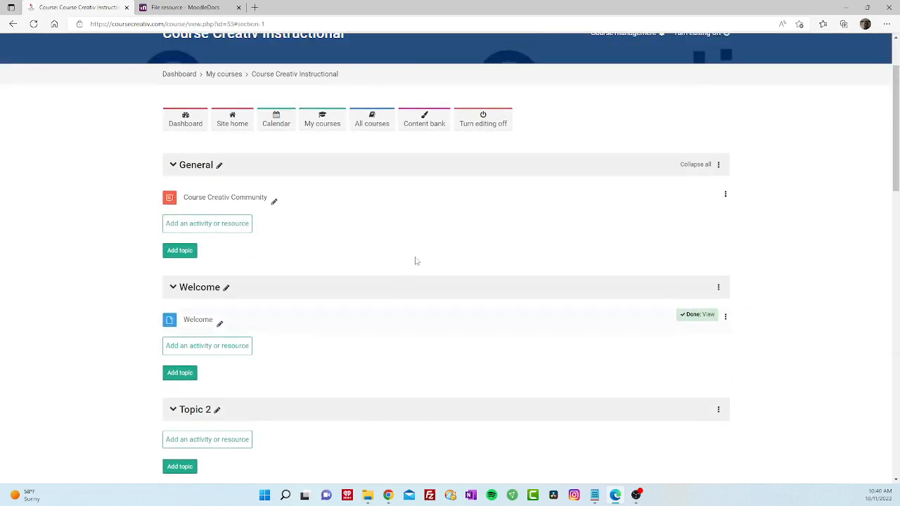
pyautogui.click(469, 130)
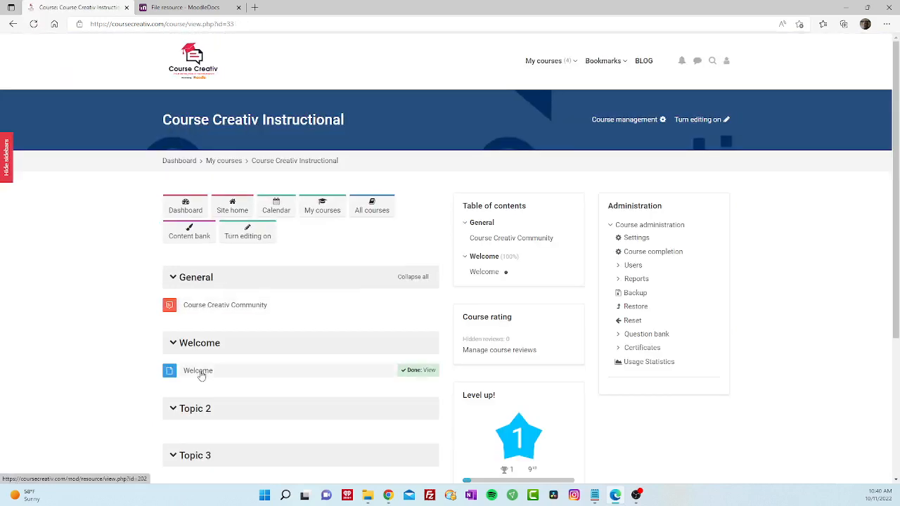
pyautogui.click(199, 371)
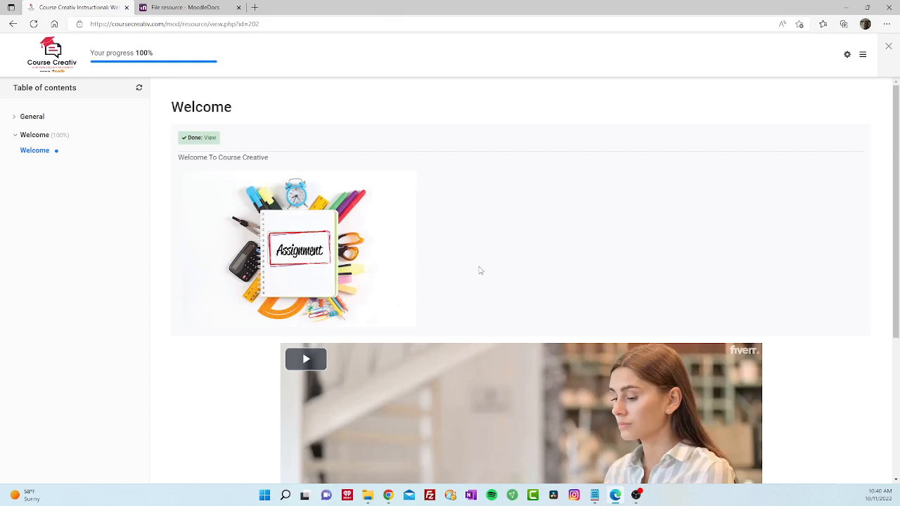
pyautogui.scroll(-3, 480, 270)
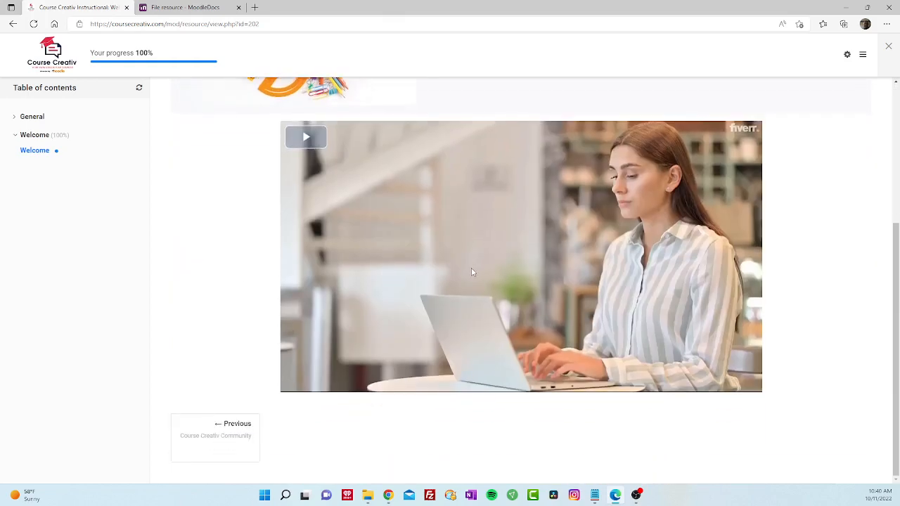
pyautogui.scroll(3, 471, 272)
pyautogui.scroll(-2, 415, 270)
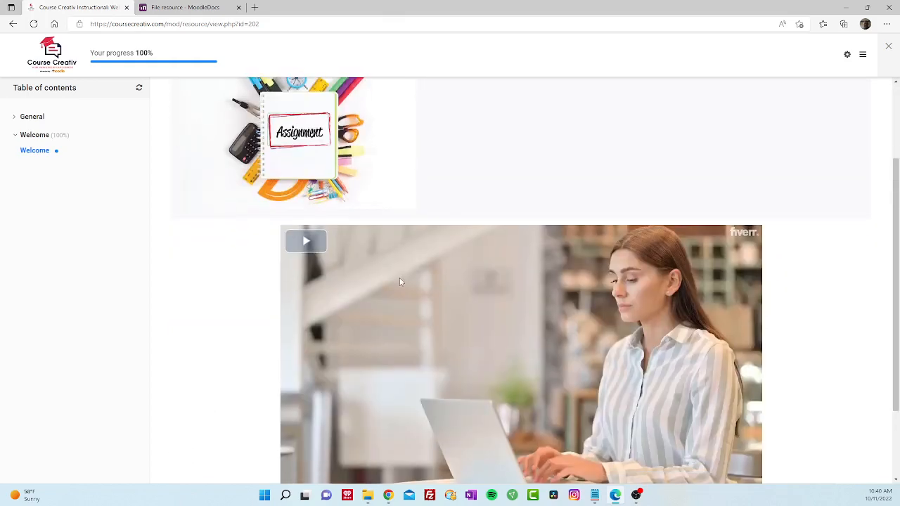
pyautogui.scroll(-2, 286, 402)
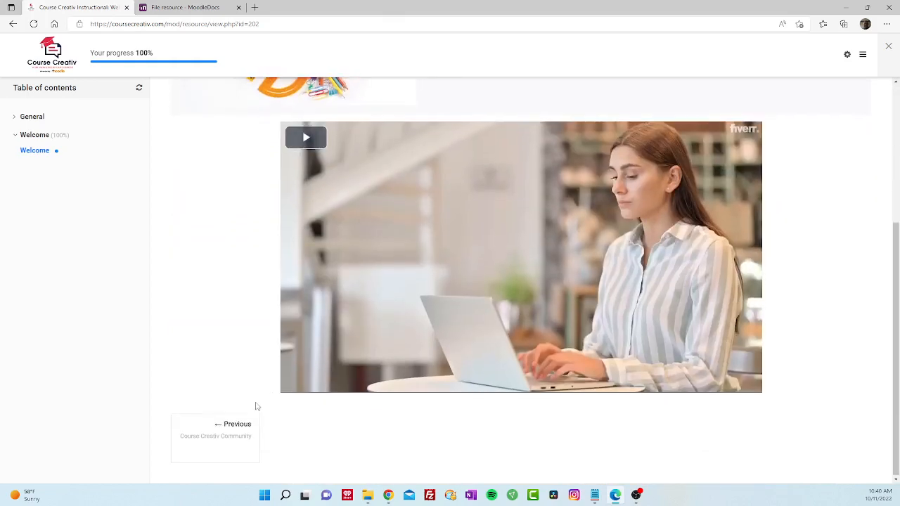
# Go to the previous activity, Course Creativ Community, then exit to the course page and look over its topics
pyautogui.click(226, 434)
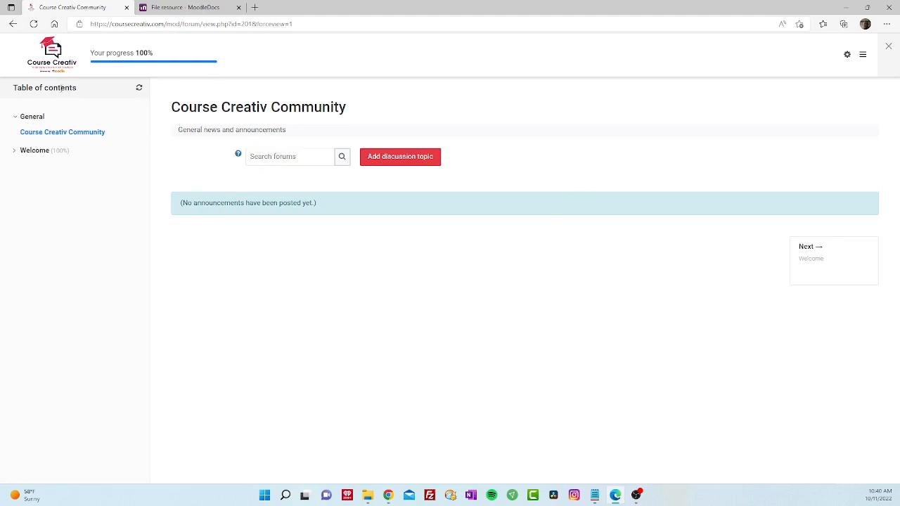
pyautogui.click(889, 48)
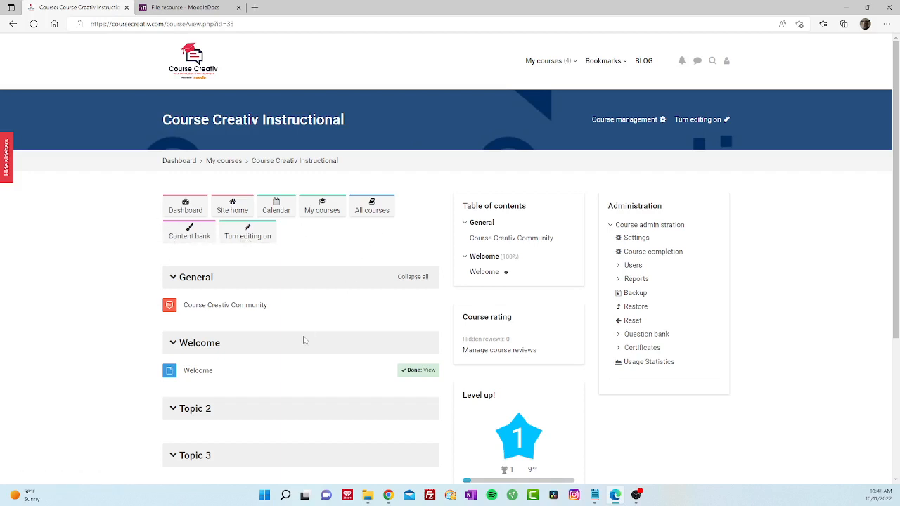
pyautogui.scroll(-2, 241, 345)
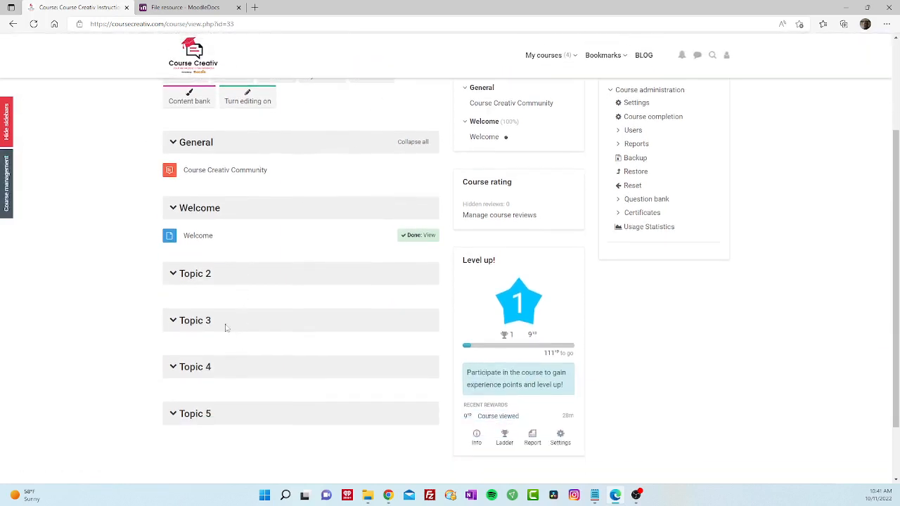
# Turn editing on for the Course Creativ Instructional course and go to Topic 2
pyautogui.click(196, 279)
pyautogui.click(196, 277)
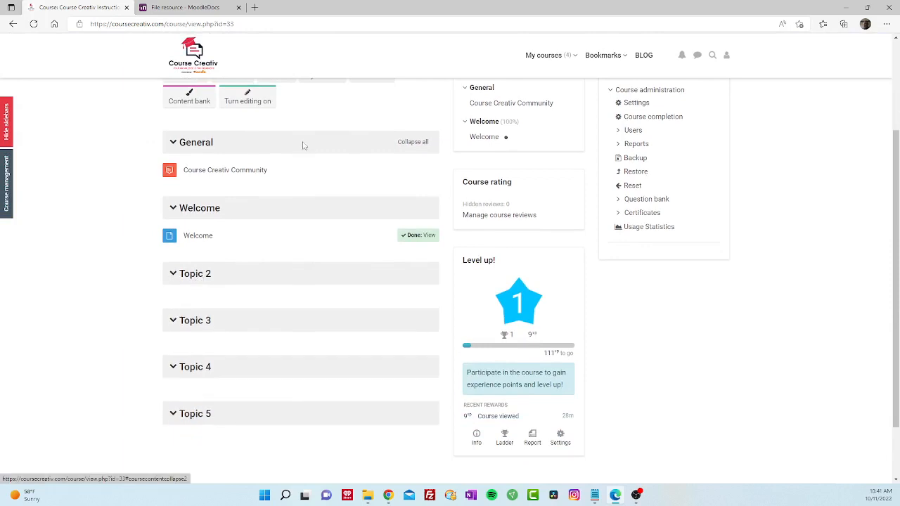
pyautogui.click(260, 100)
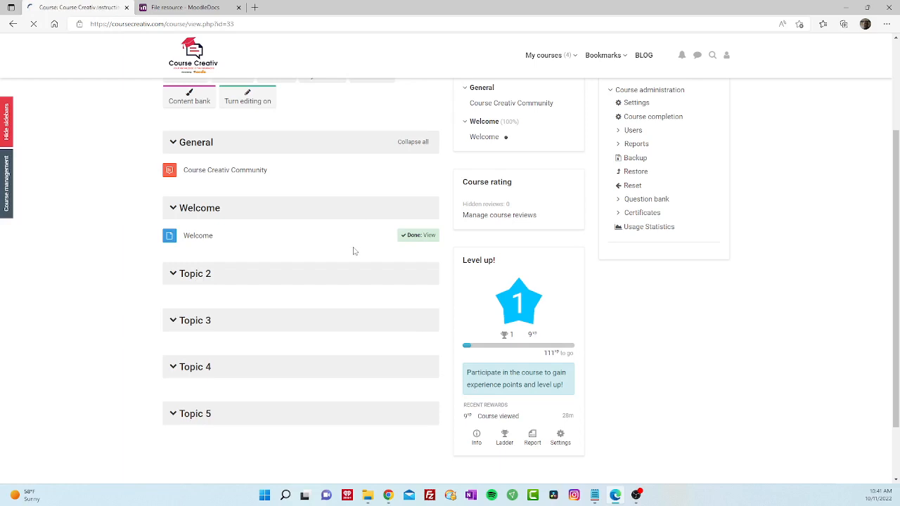
pyautogui.scroll(-1, 267, 326)
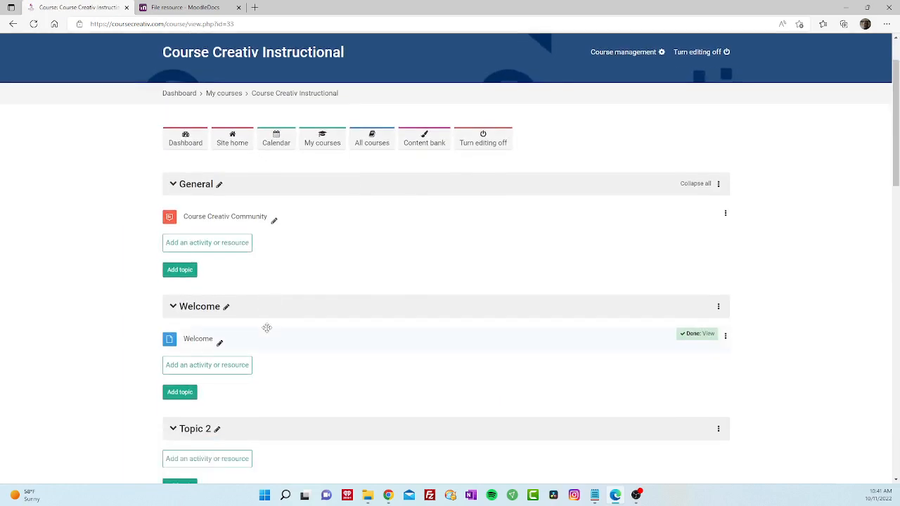
pyautogui.scroll(-1, 267, 328)
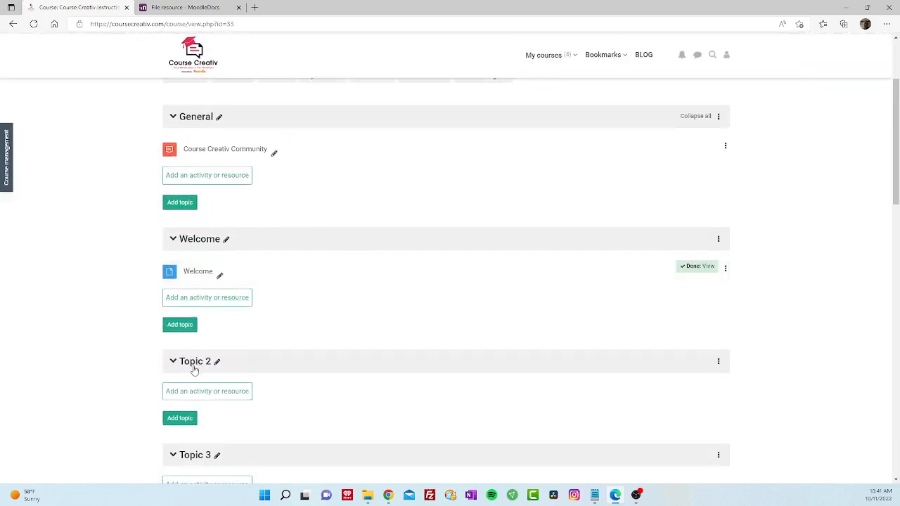
# Add a new Page resource to Topic 2 from the available resources
pyautogui.click(229, 397)
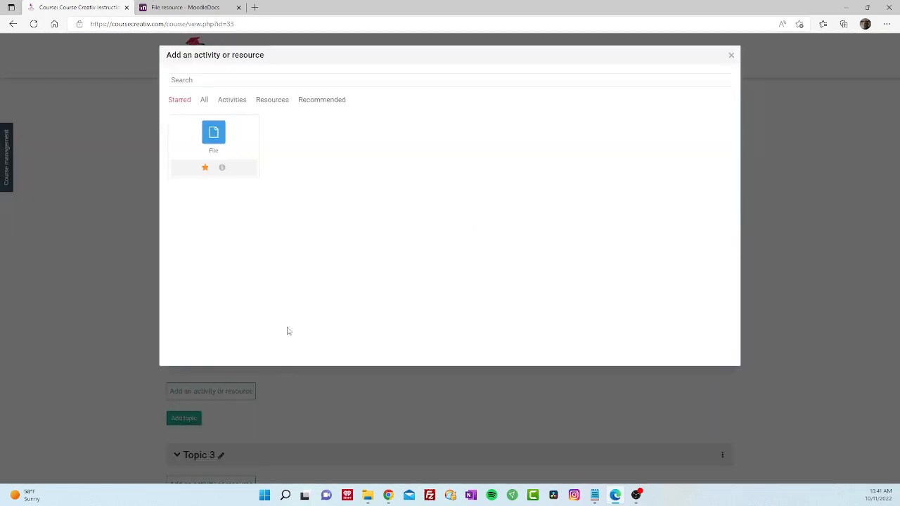
pyautogui.click(235, 101)
pyautogui.click(274, 103)
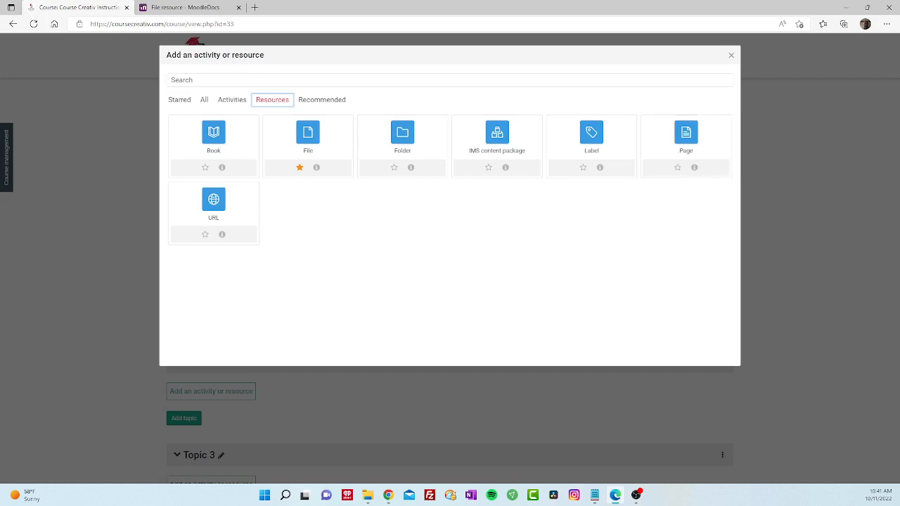
pyautogui.hotkey('alt', 'Tab')
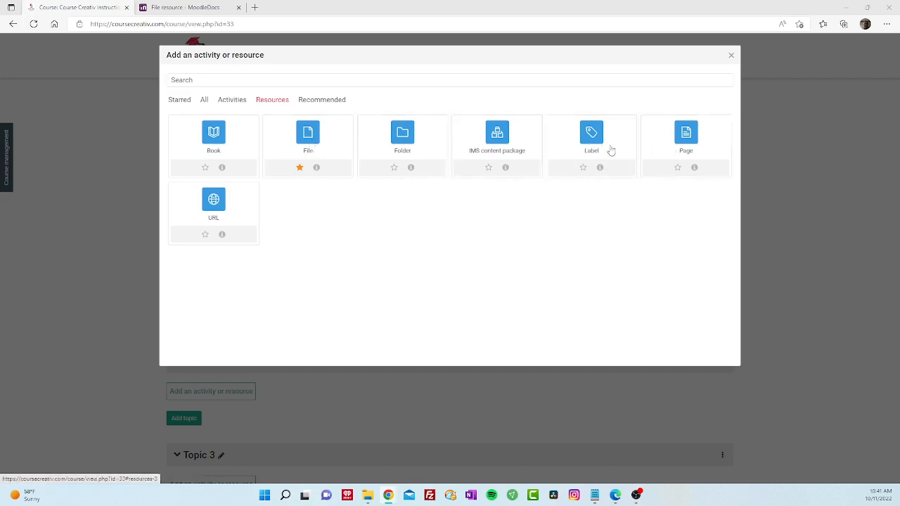
pyautogui.click(687, 146)
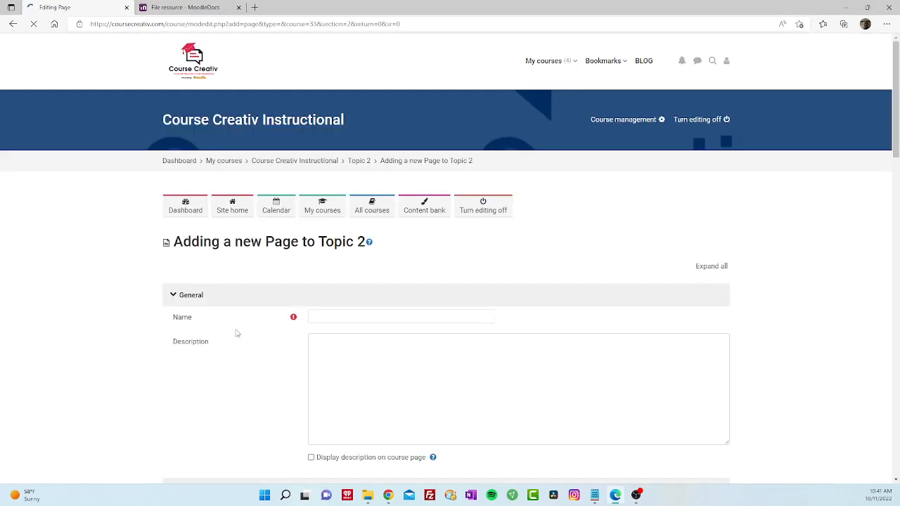
# Name the page "Welcome Message" and enter the same text as its description, leaving the description hidden on the course page
pyautogui.scroll(-2, 299, 318)
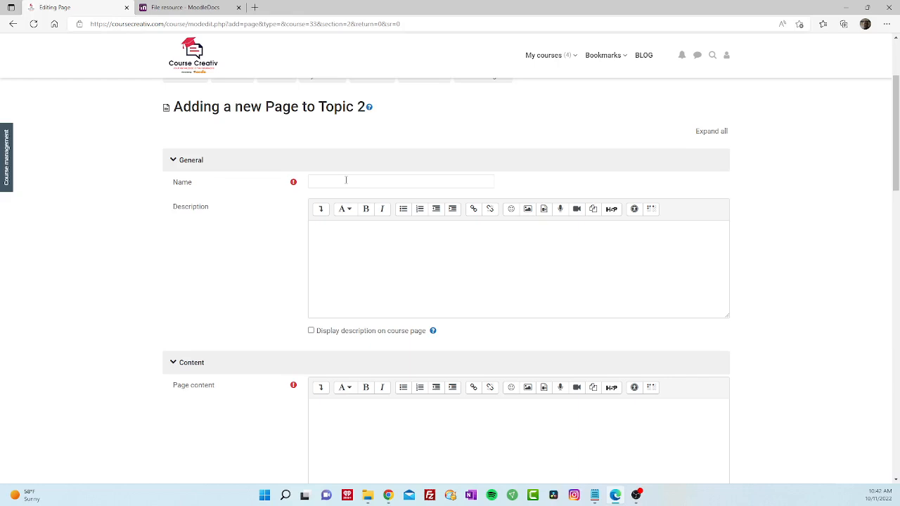
pyautogui.click(344, 181)
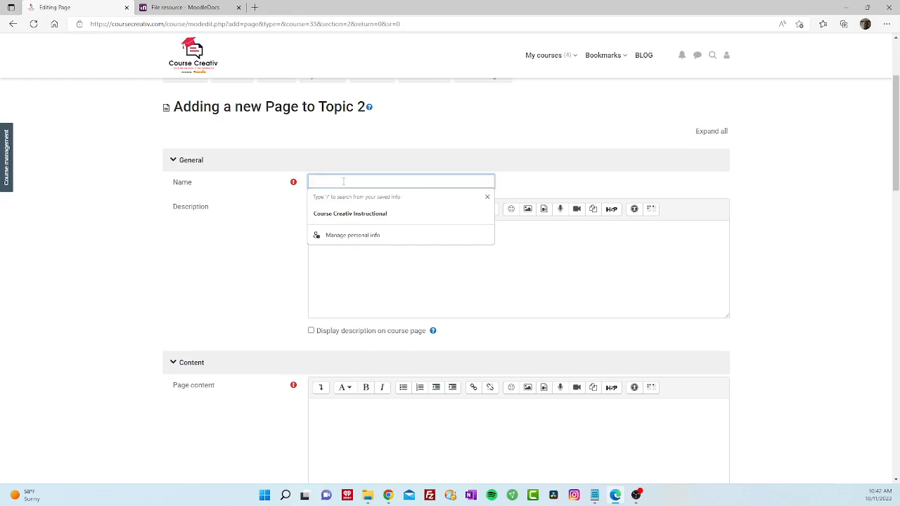
pyautogui.write('Wel')
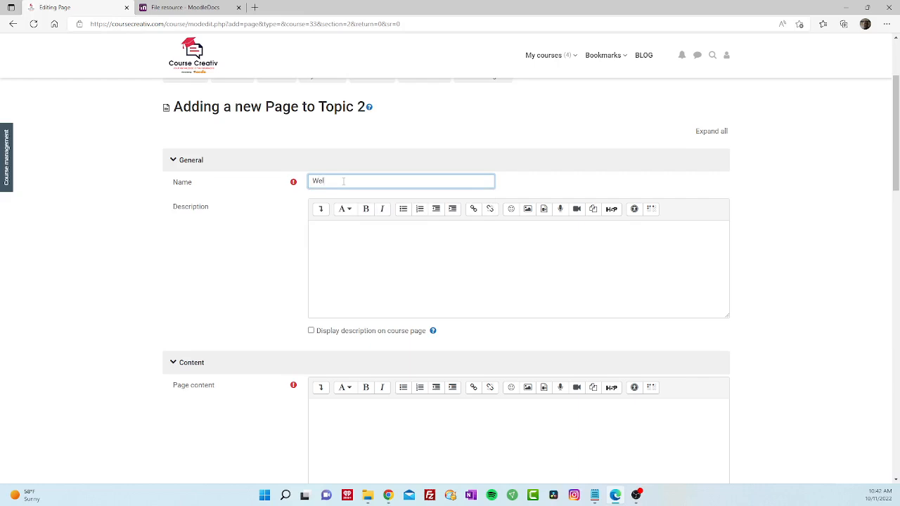
pyautogui.write('come Message')
pyautogui.moveTo(374, 181); pyautogui.dragTo(278, 180)
pyautogui.hotkey('ctrl', 'c')
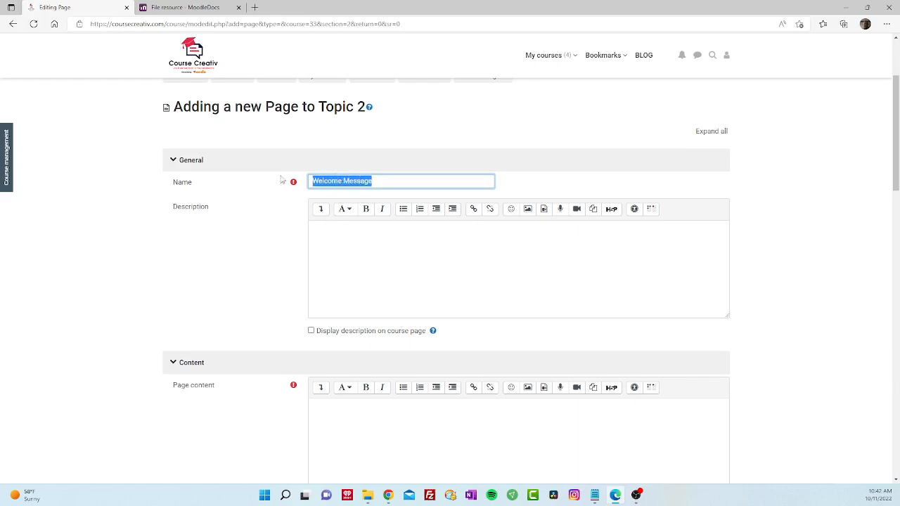
pyautogui.click(336, 233)
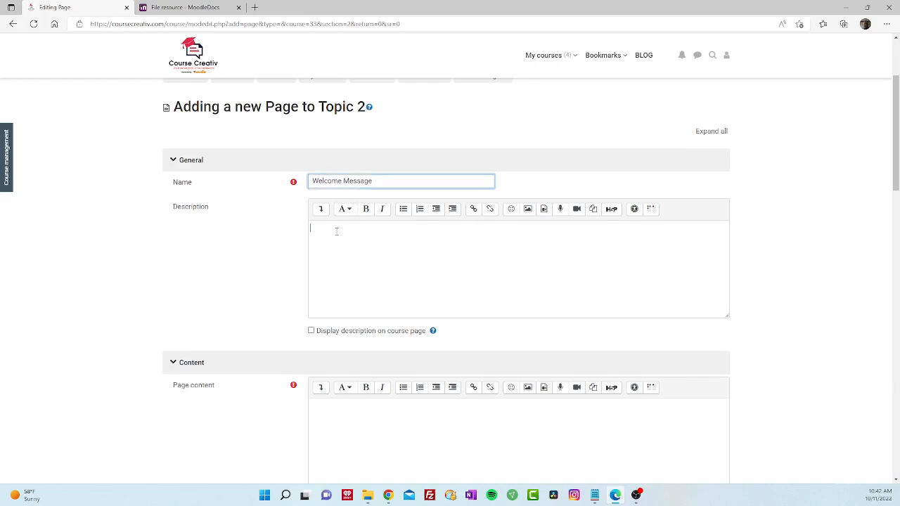
pyautogui.hotkey('ctrl', 'v')
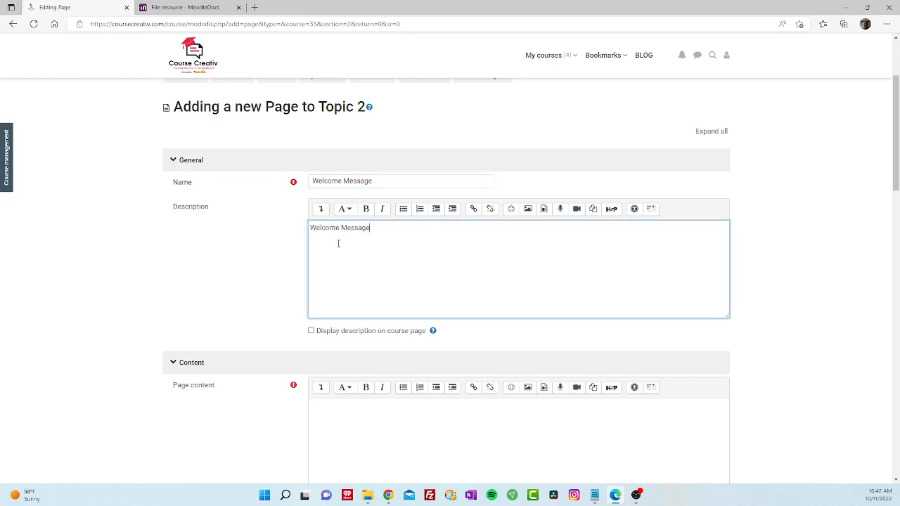
pyautogui.click(311, 332)
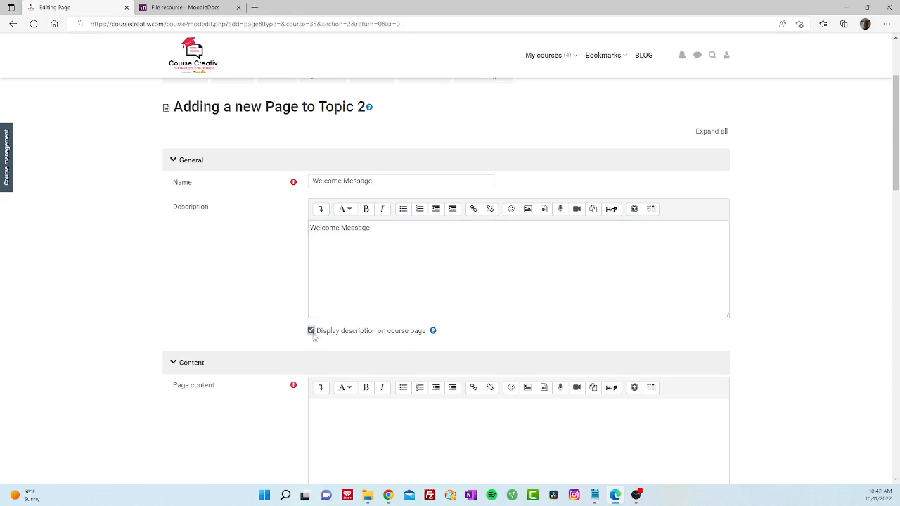
pyautogui.click(311, 331)
# Insert the recent file Moodle for Course Creators Demo.mp4 as a video in the page content
pyautogui.scroll(-3, 307, 336)
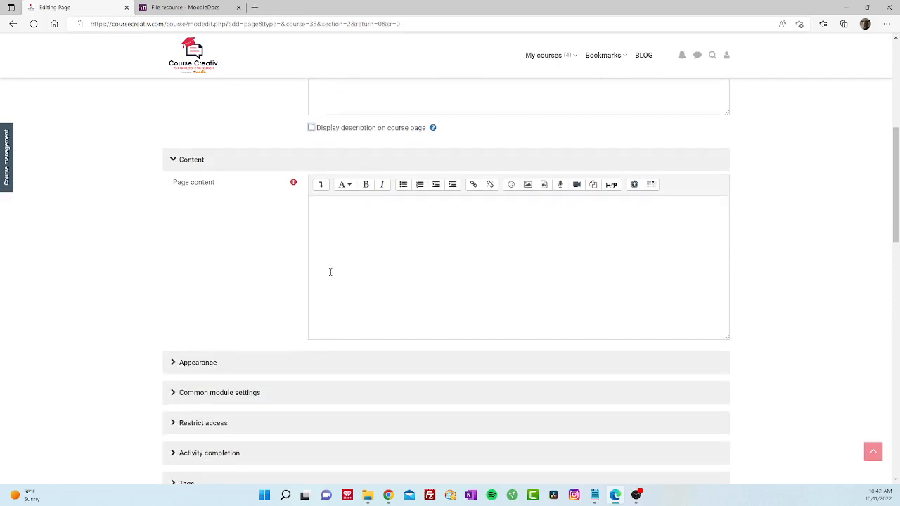
pyautogui.click(364, 241)
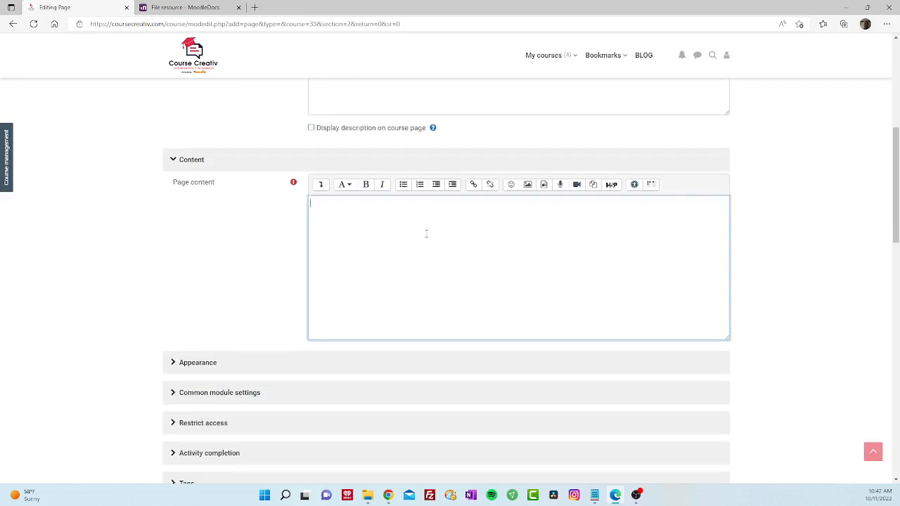
pyautogui.click(545, 186)
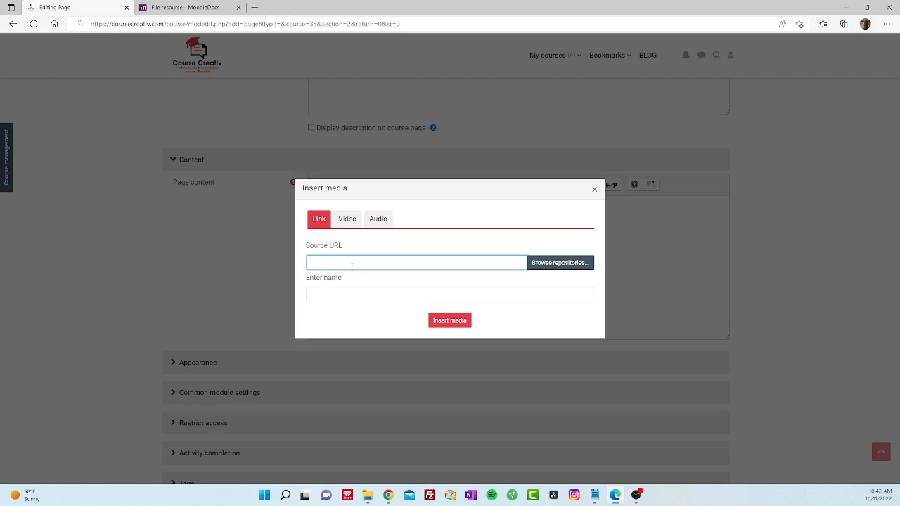
pyautogui.click(348, 220)
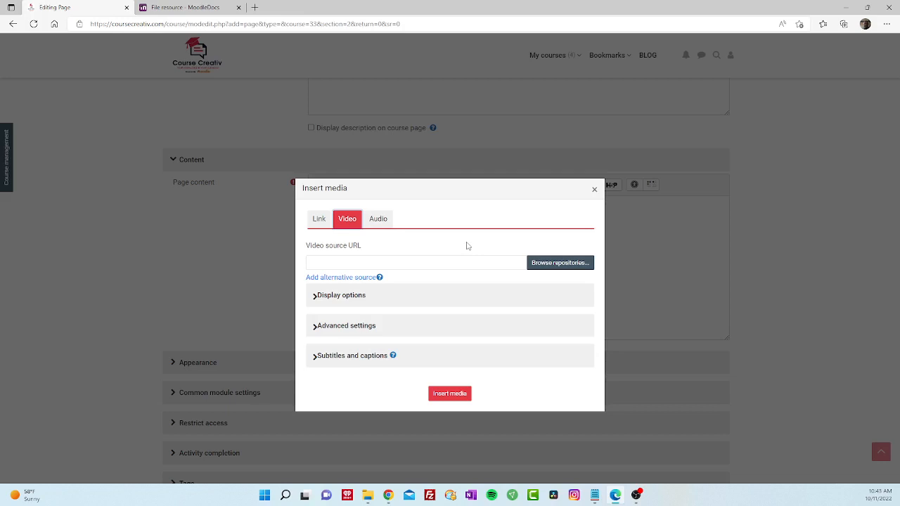
pyautogui.click(547, 264)
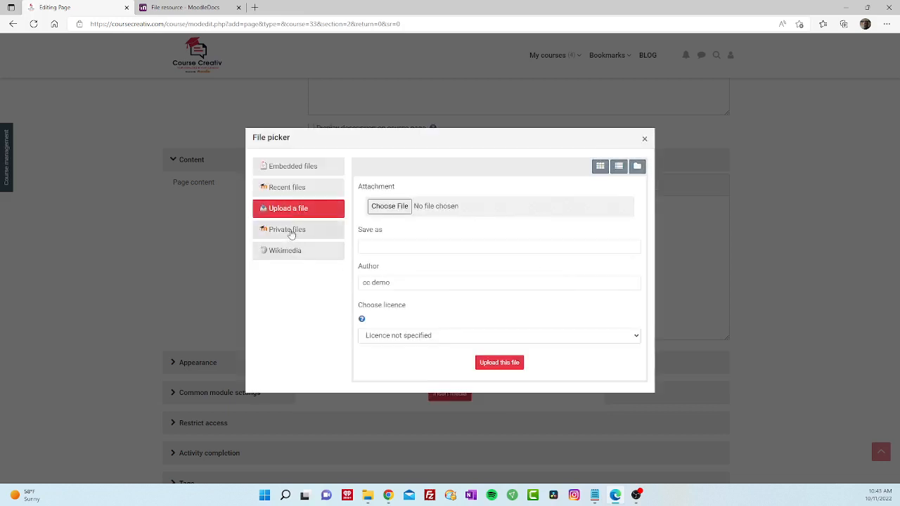
pyautogui.click(287, 188)
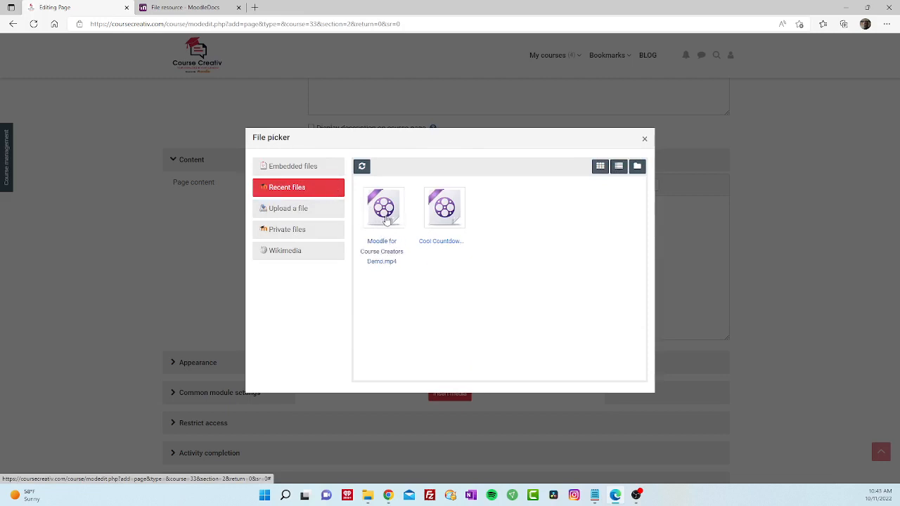
pyautogui.click(386, 220)
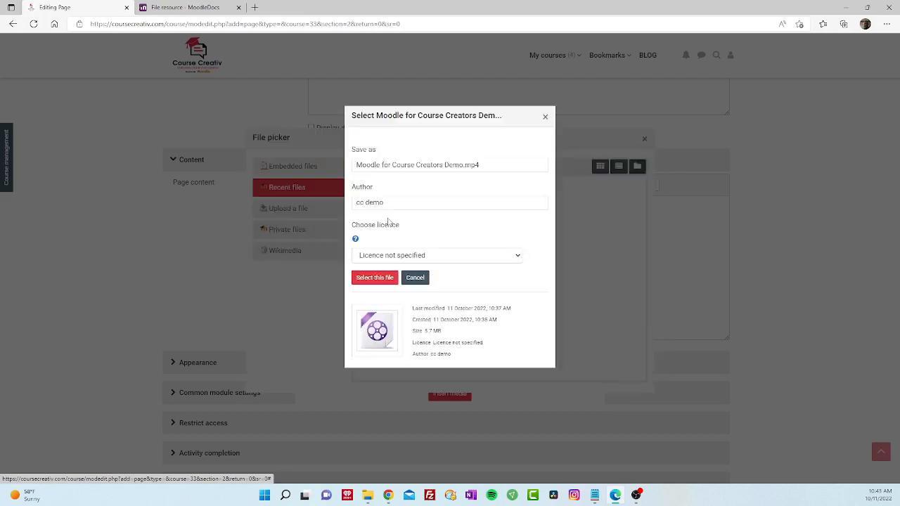
pyautogui.click(380, 279)
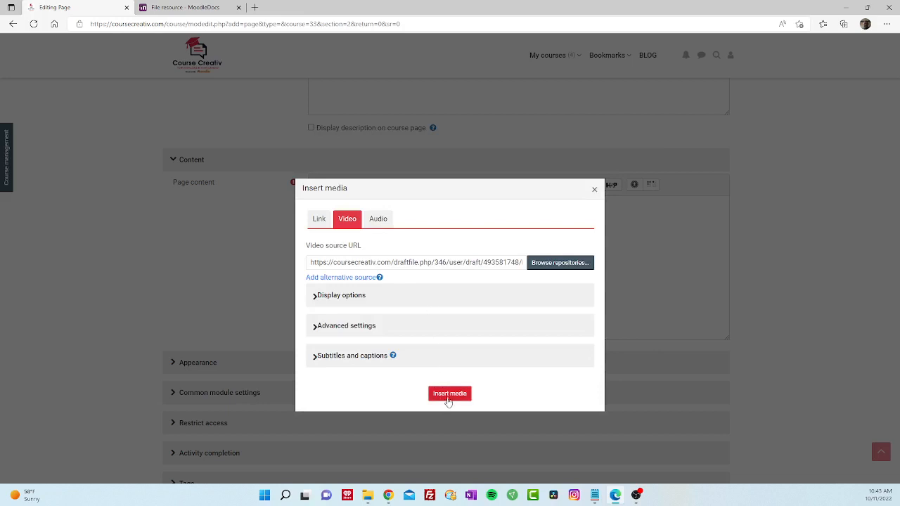
pyautogui.click(455, 395)
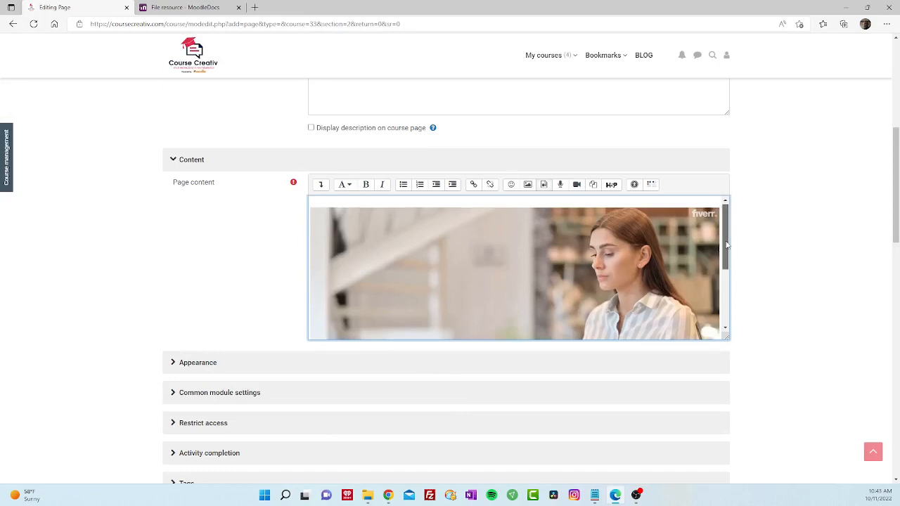
# Look over the inserted video in the page content and delete it
pyautogui.moveTo(727, 246); pyautogui.dragTo(727, 265)
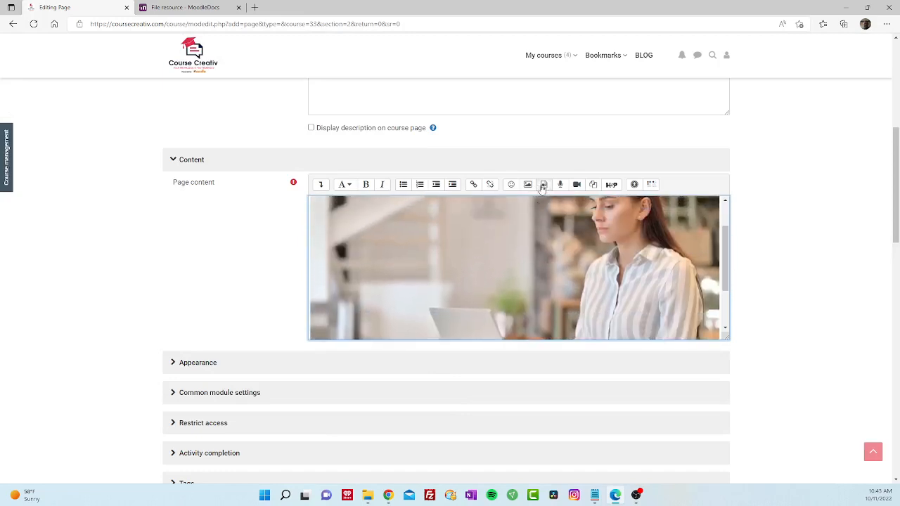
pyautogui.click(540, 251)
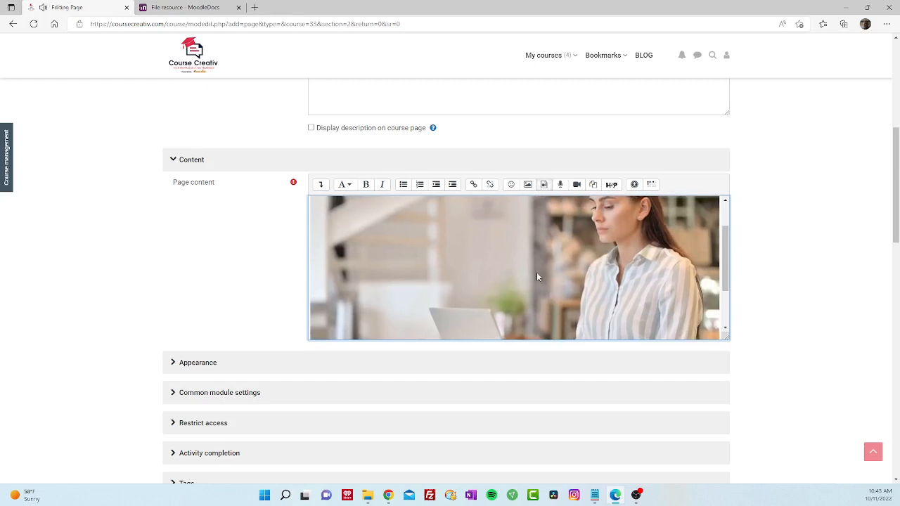
pyautogui.press('Delete')
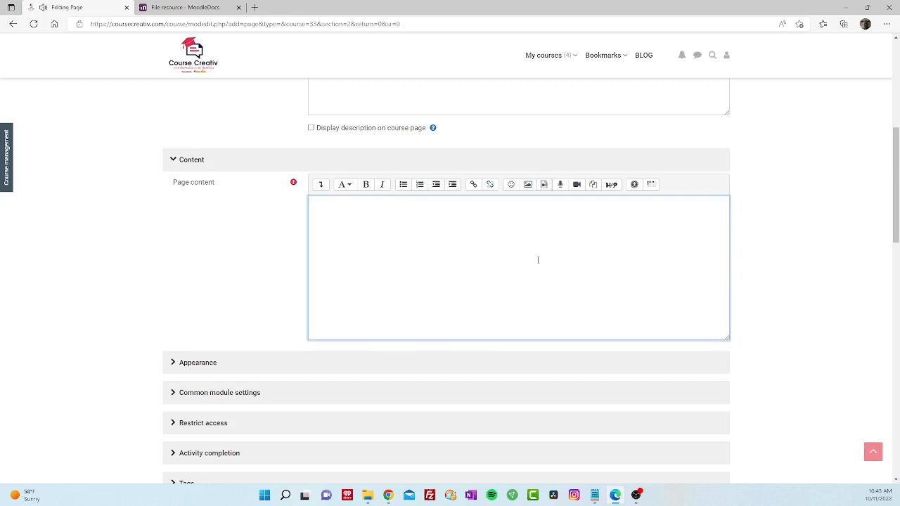
# Upload Moodle for Course Creators Demo from the Videos folder as the page content's video source, renaming the duplicate to "Moodle for Course Creators Demo (1).mp4"
pyautogui.click(544, 184)
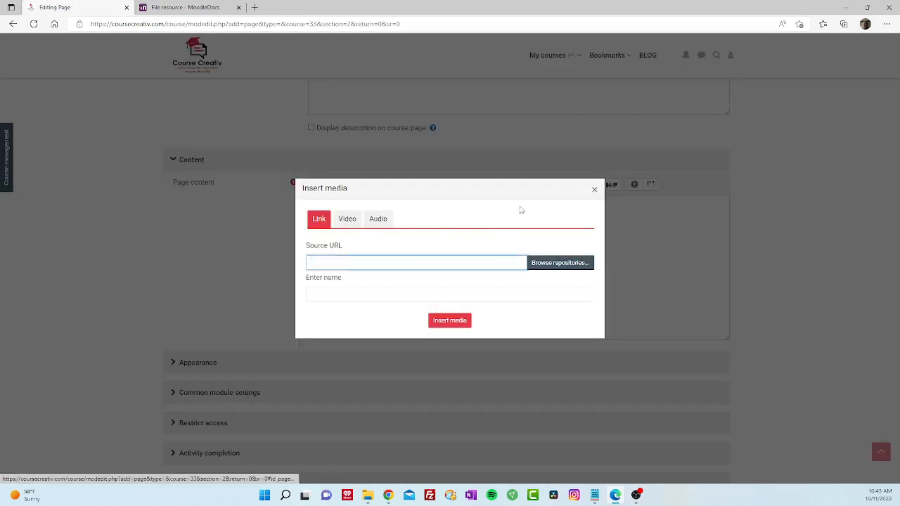
pyautogui.click(352, 224)
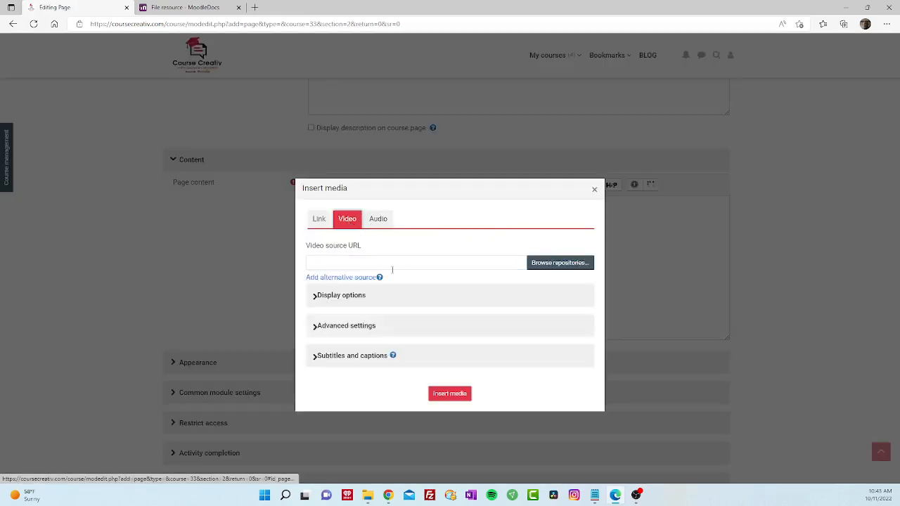
pyautogui.click(556, 263)
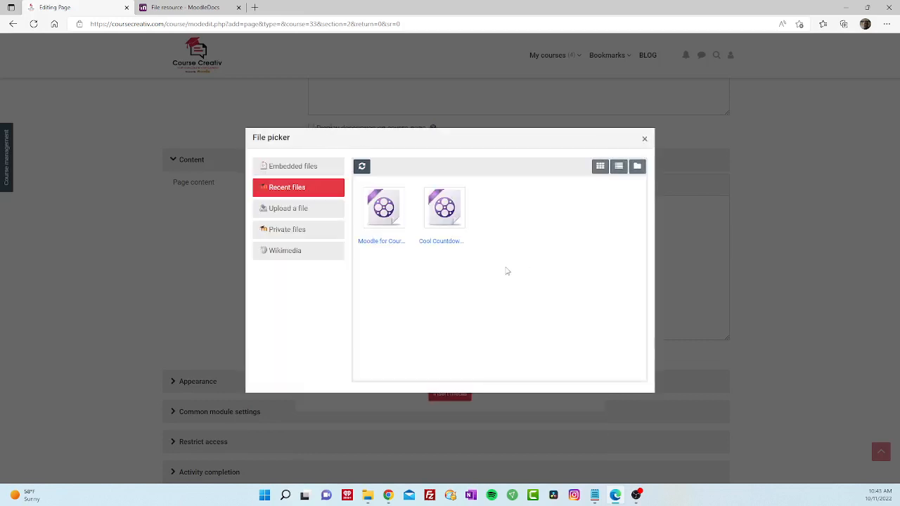
pyautogui.click(310, 212)
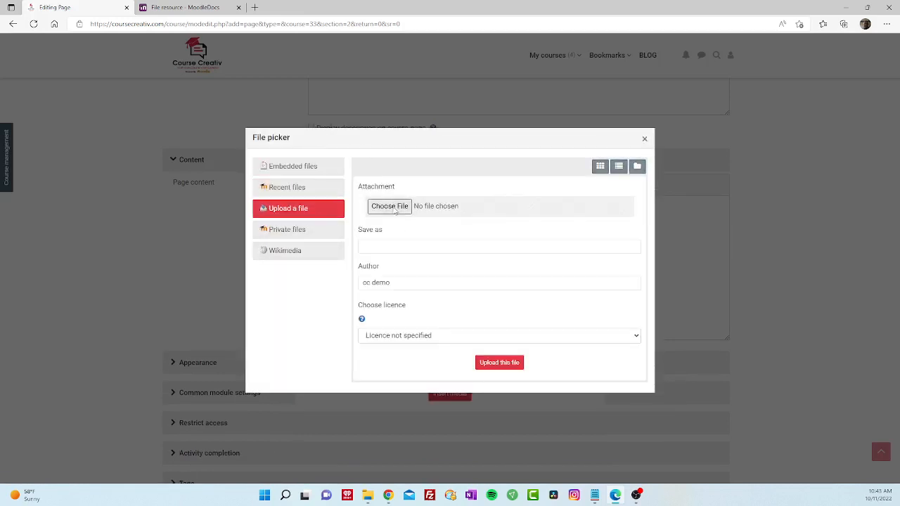
pyautogui.click(424, 216)
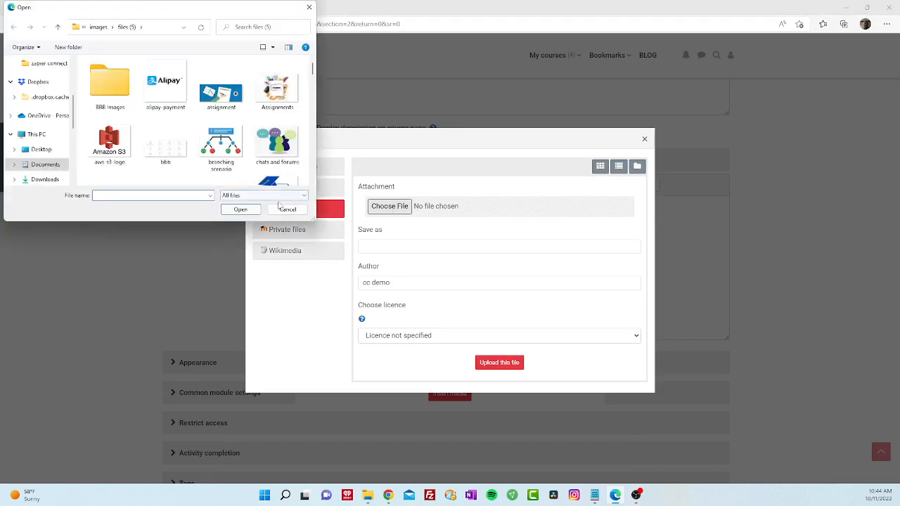
pyautogui.scroll(1, 59, 148)
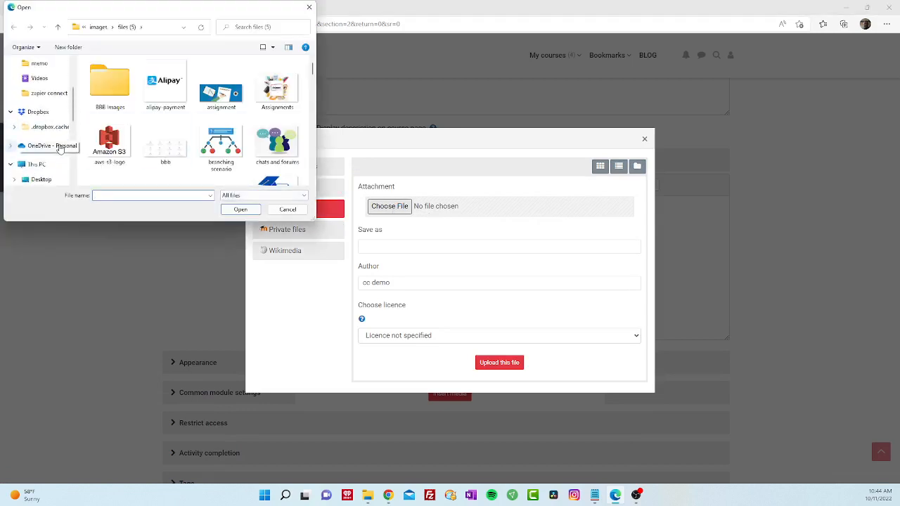
pyautogui.click(40, 93)
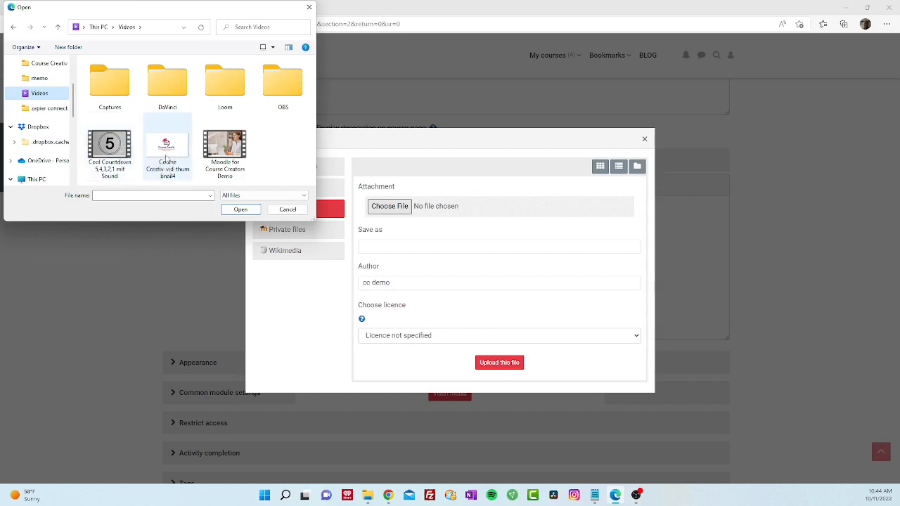
pyautogui.click(106, 158)
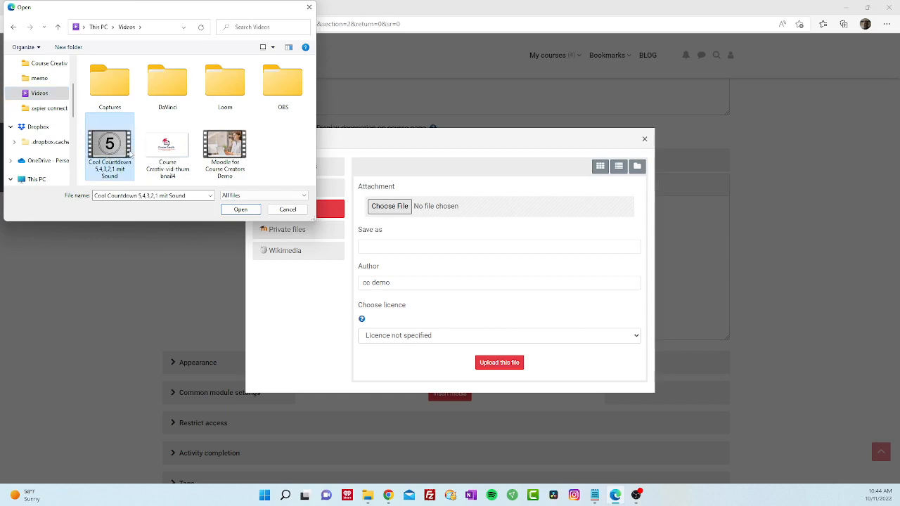
pyautogui.click(215, 153)
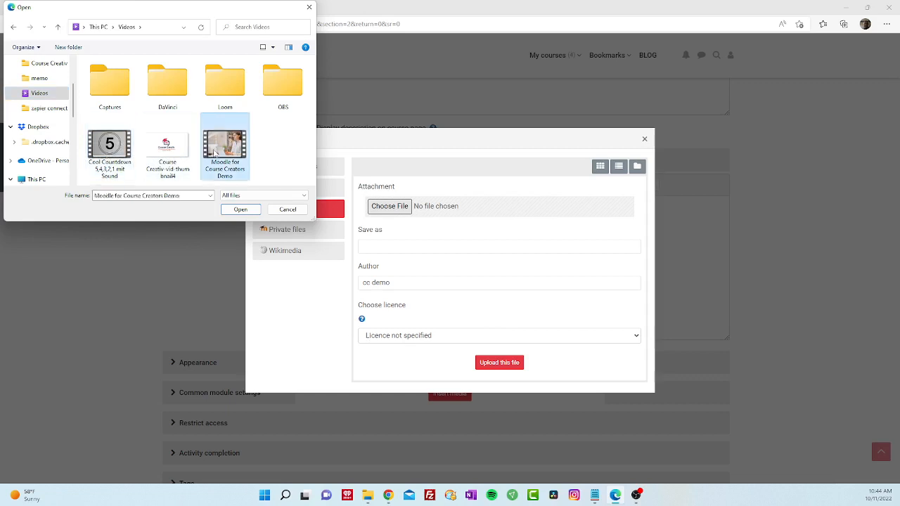
pyautogui.click(240, 209)
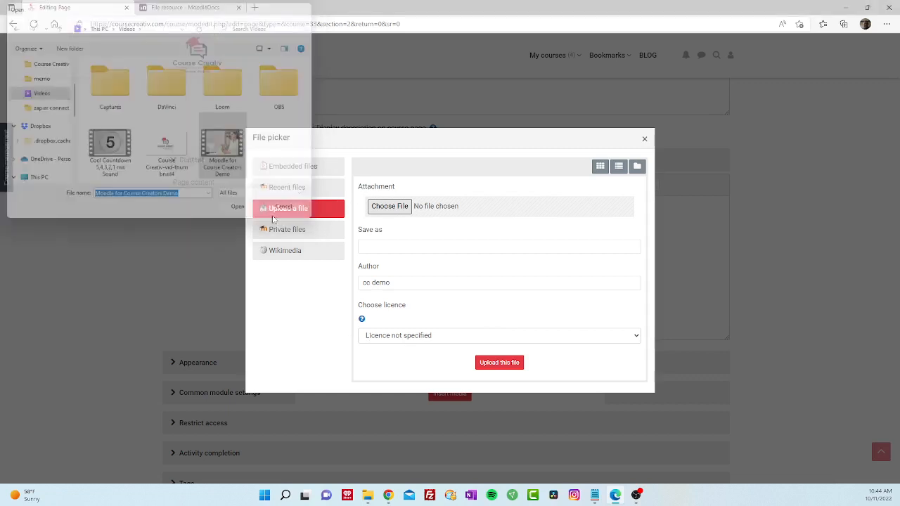
pyautogui.click(494, 365)
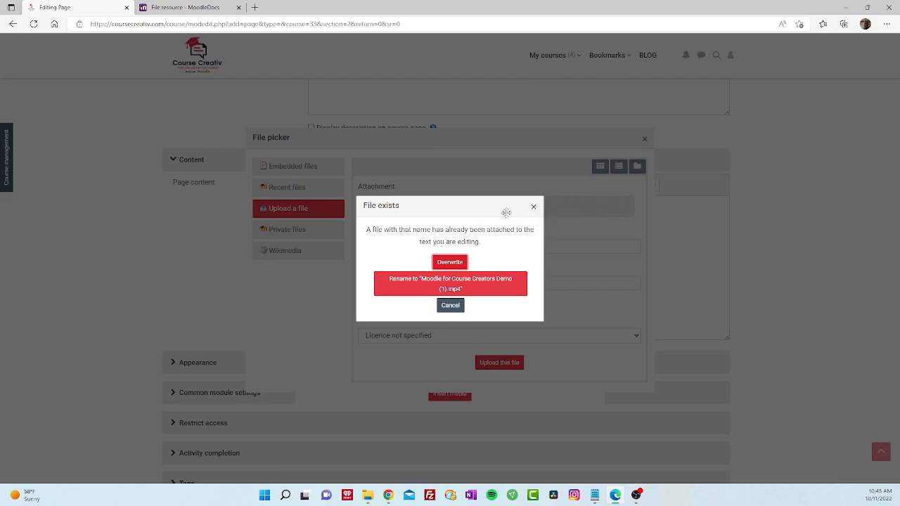
pyautogui.click(484, 288)
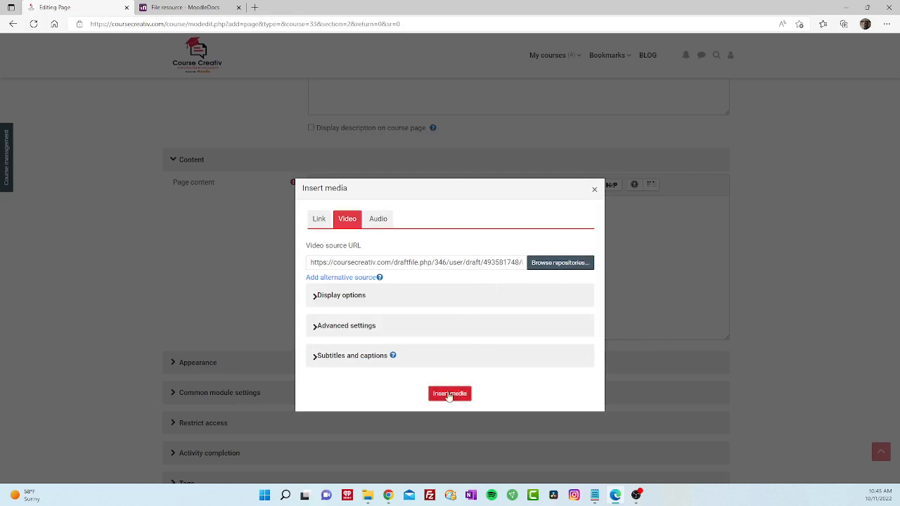
# Examine the video's display options and advanced playback settings
pyautogui.click(348, 300)
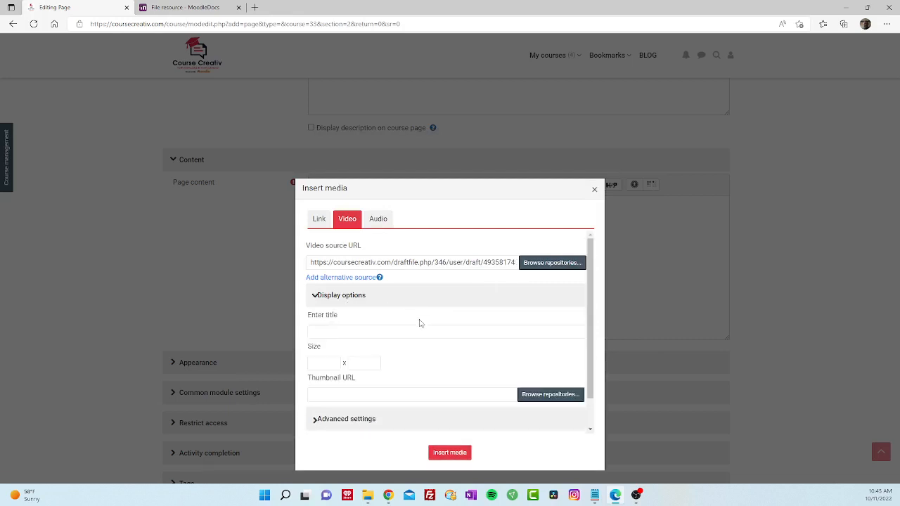
pyautogui.scroll(-1, 412, 326)
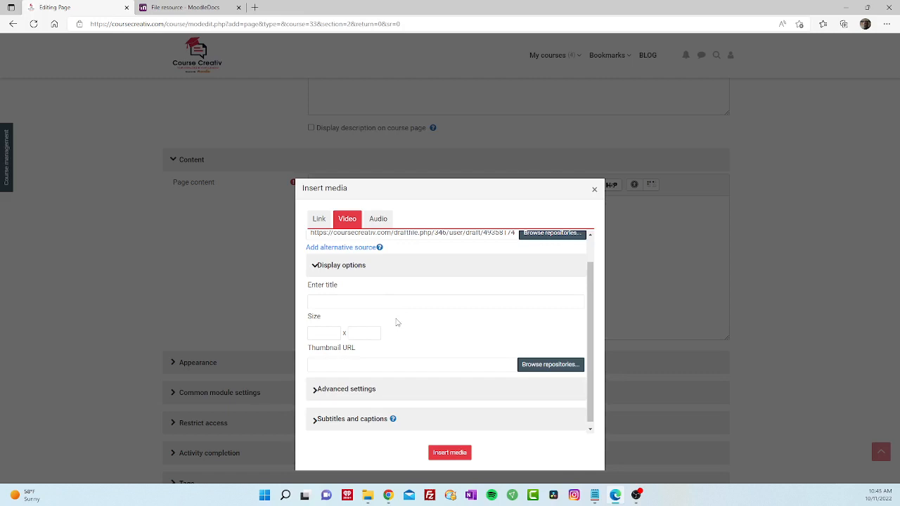
pyautogui.click(355, 391)
pyautogui.scroll(-2, 426, 394)
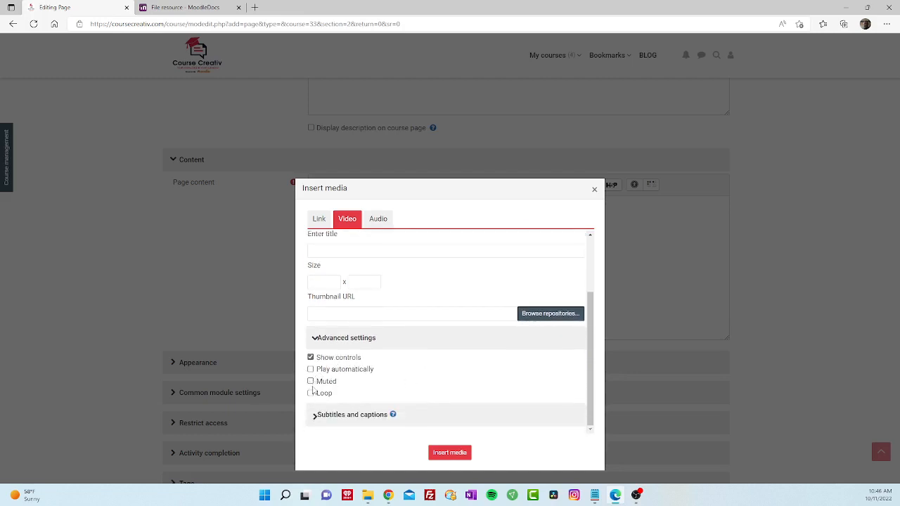
# Examine the video's subtitle, caption, description, chapter and metadata track settings, including the languages offered for subtitles
pyautogui.click(324, 422)
pyautogui.scroll(-3, 422, 400)
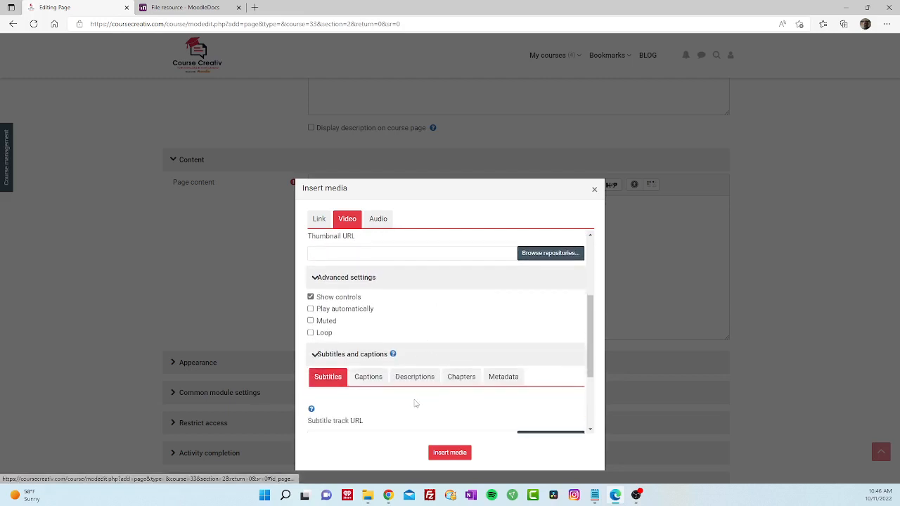
pyautogui.scroll(-1, 392, 400)
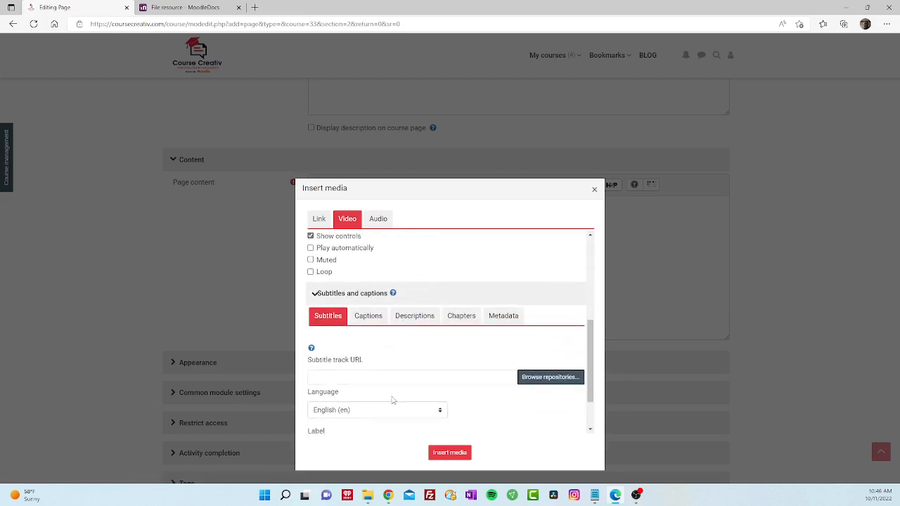
pyautogui.click(366, 319)
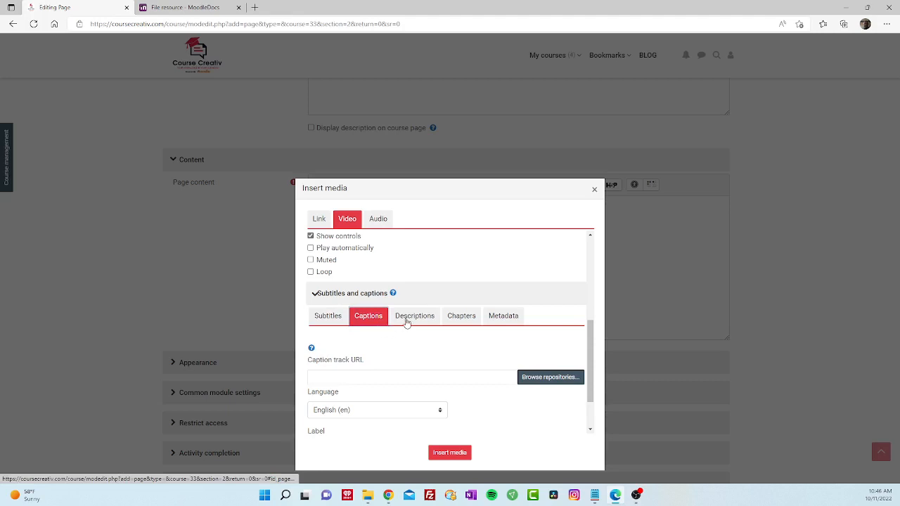
pyautogui.click(408, 321)
pyautogui.click(453, 320)
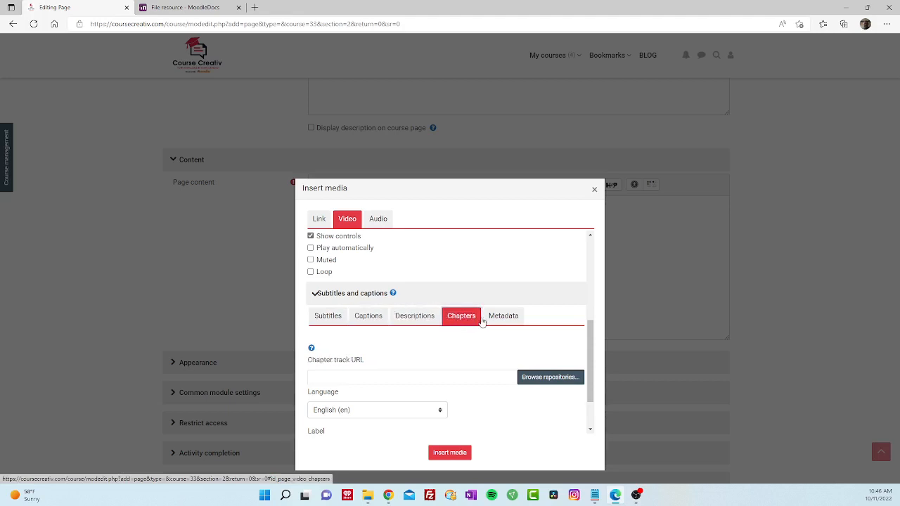
pyautogui.click(500, 320)
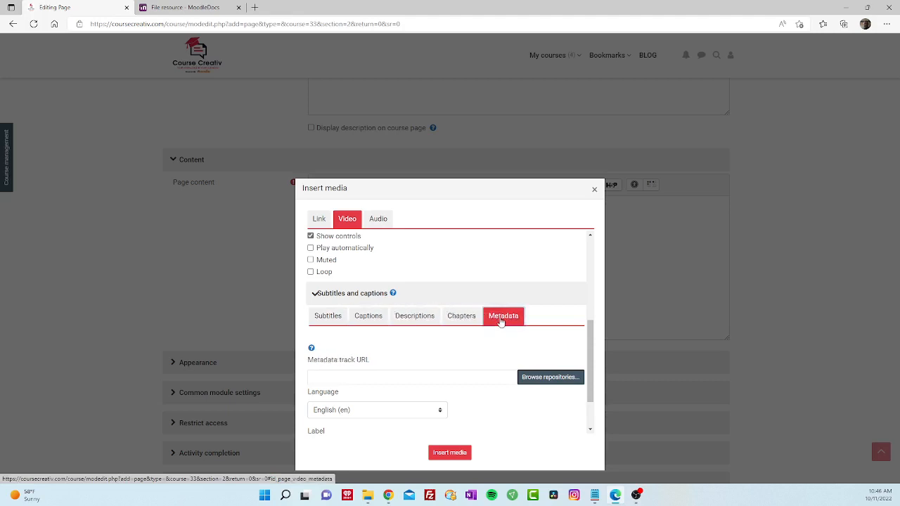
pyautogui.click(329, 322)
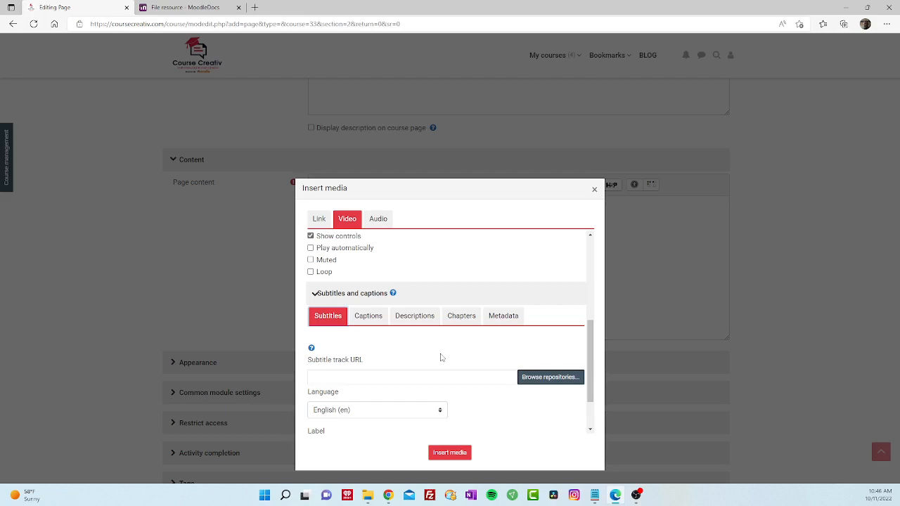
pyautogui.click(427, 416)
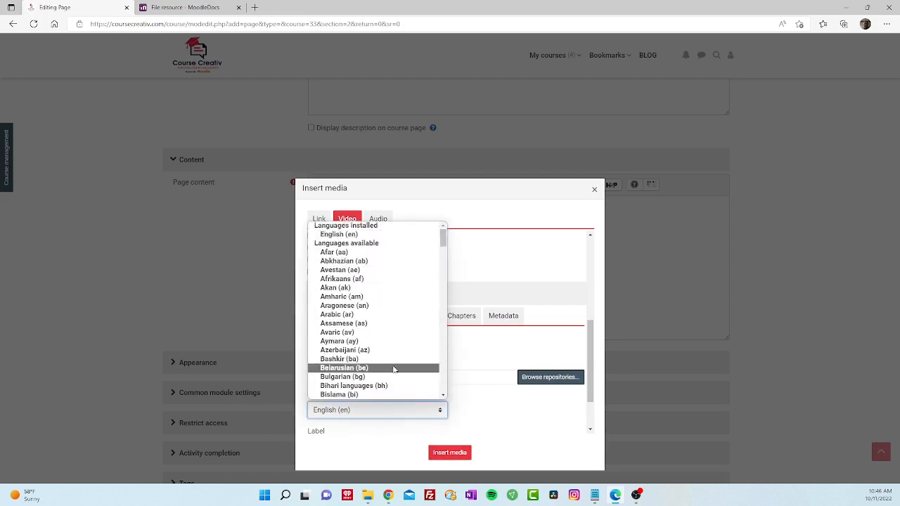
pyautogui.moveTo(440, 233); pyautogui.dragTo(444, 395)
pyautogui.click(463, 354)
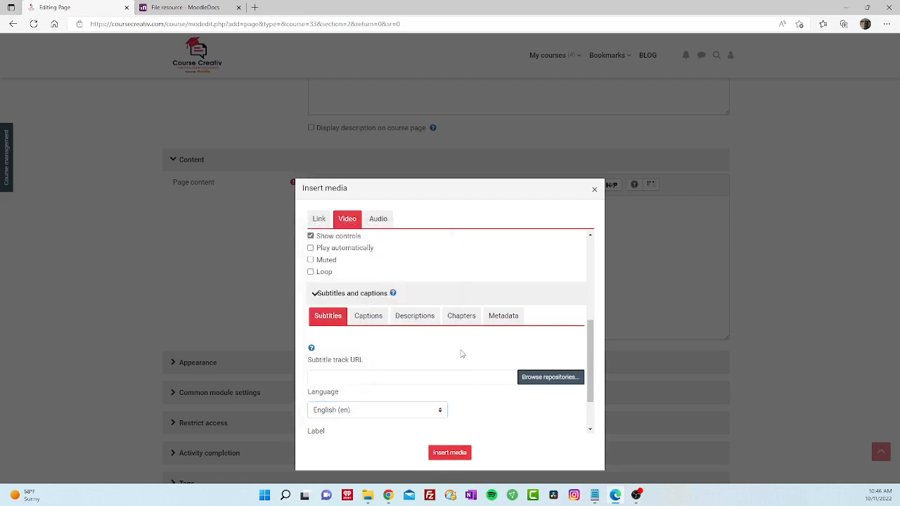
pyautogui.click(408, 415)
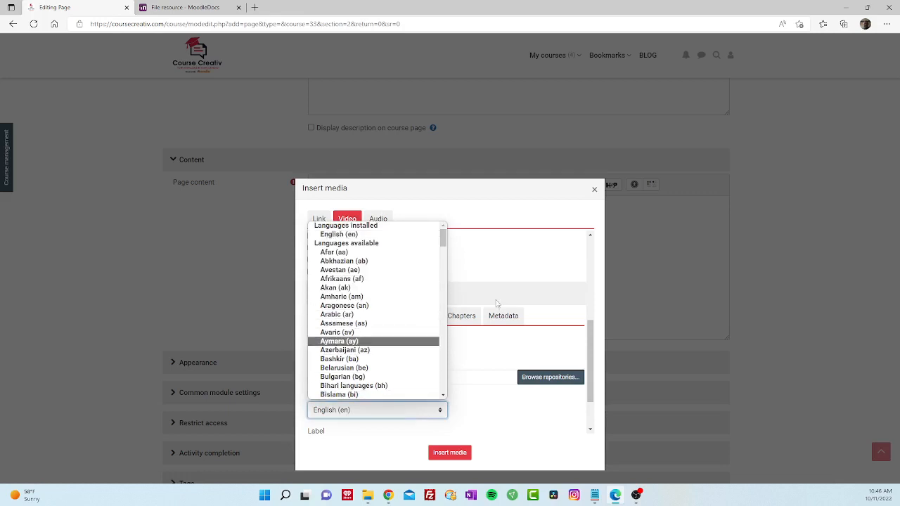
pyautogui.click(540, 346)
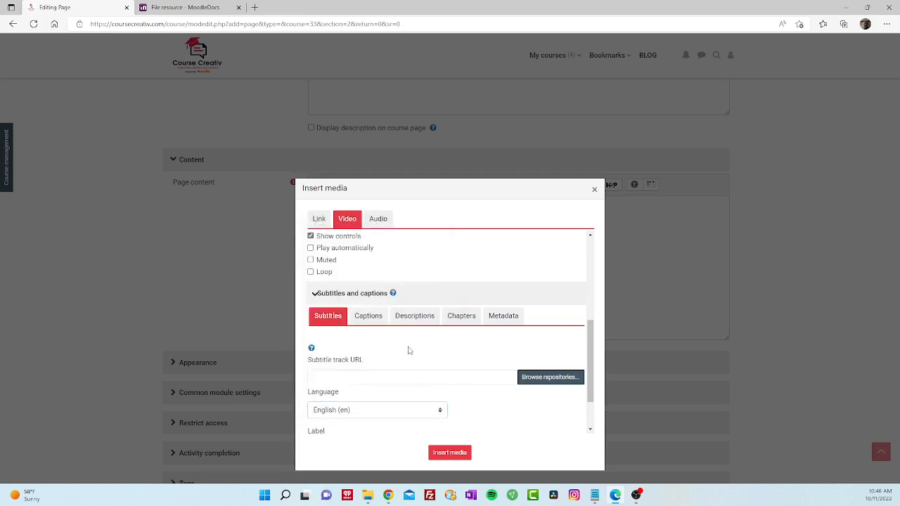
# Insert the uploaded video into the page content and look it over
pyautogui.click(447, 454)
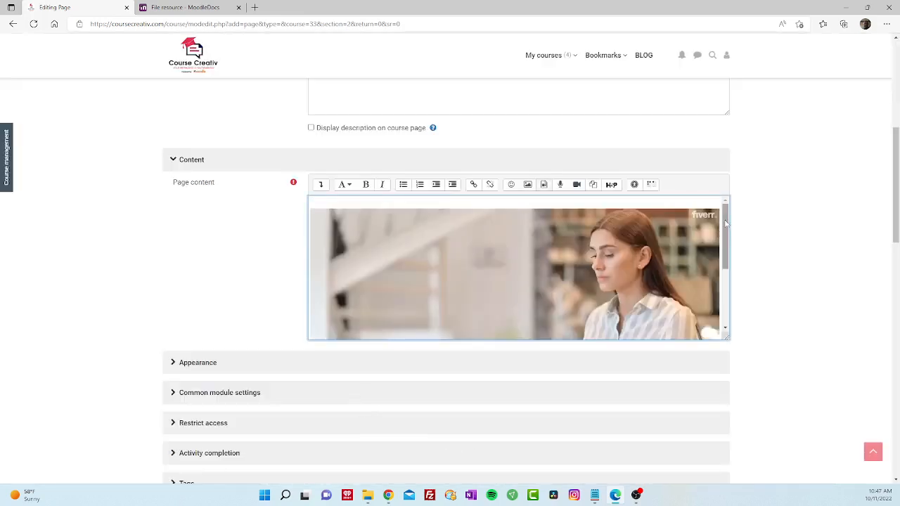
pyautogui.scroll(-3, 716, 286)
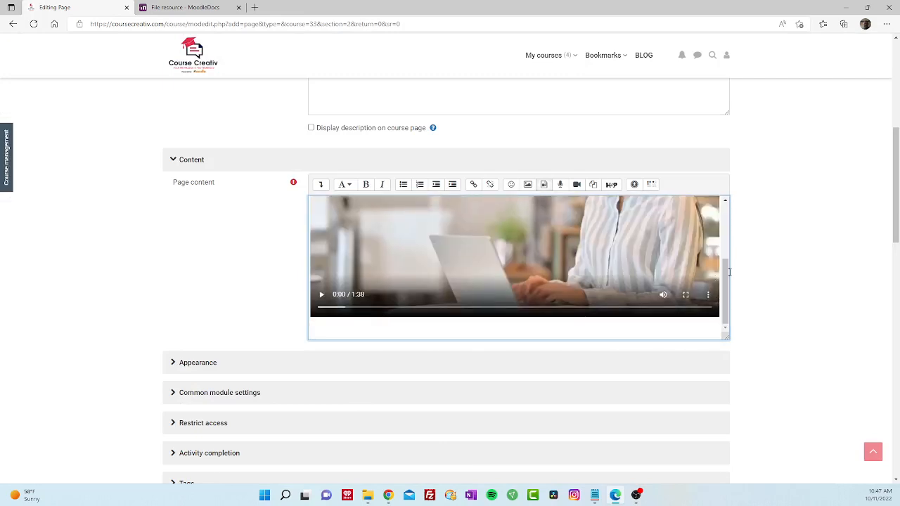
pyautogui.scroll(3, 726, 276)
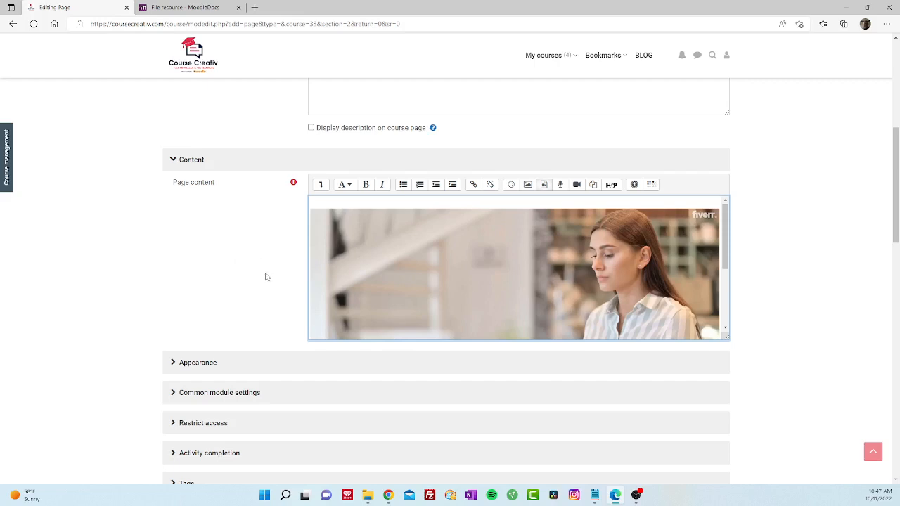
# Examine the page's appearance, common module and access restriction settings, including the choices for including it in the course content download
pyautogui.scroll(-3, 255, 274)
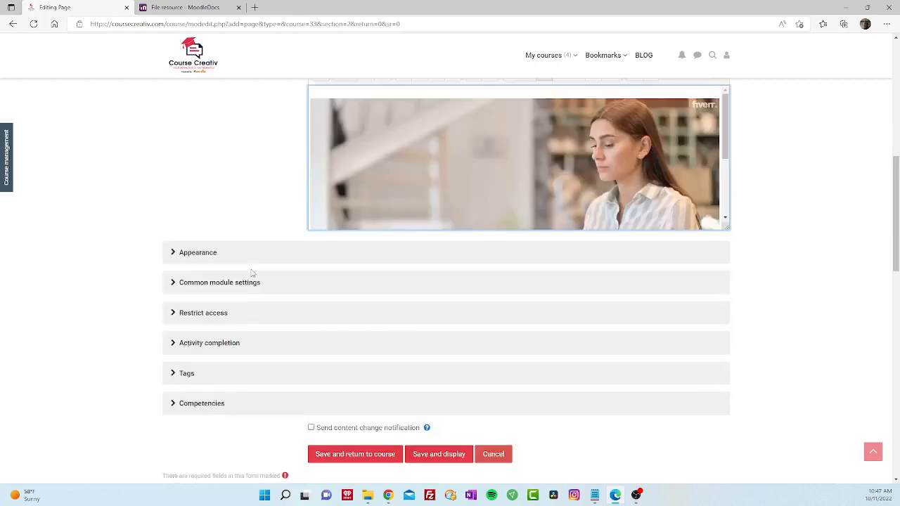
pyautogui.scroll(2, 257, 271)
pyautogui.scroll(5, 257, 267)
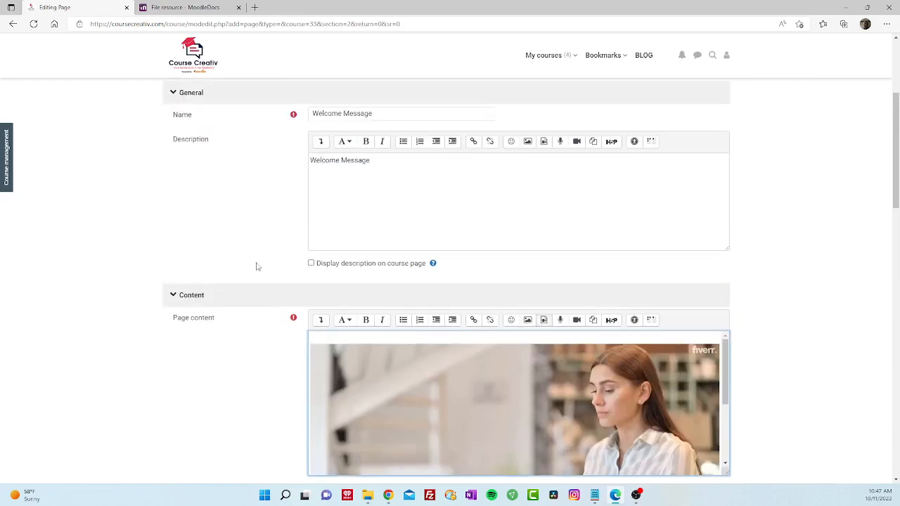
pyautogui.scroll(-6, 252, 265)
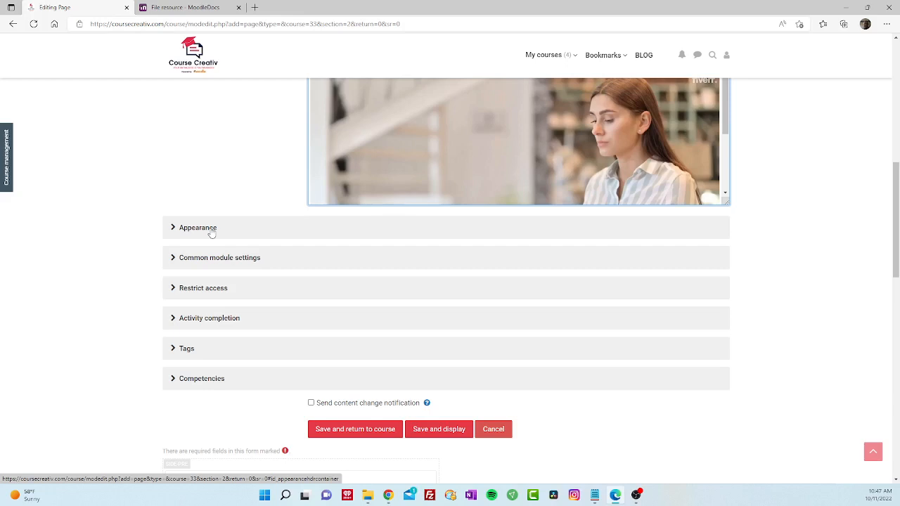
pyautogui.click(210, 231)
pyautogui.scroll(-1, 261, 256)
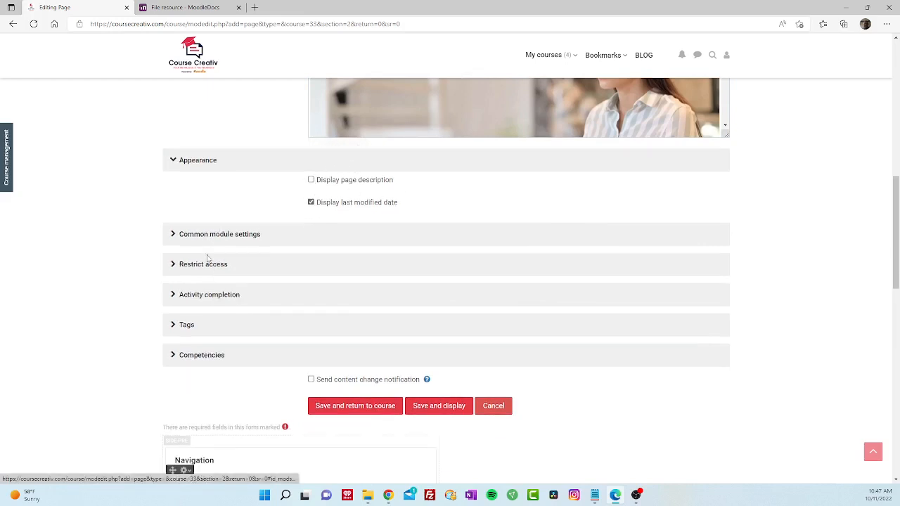
pyautogui.click(204, 237)
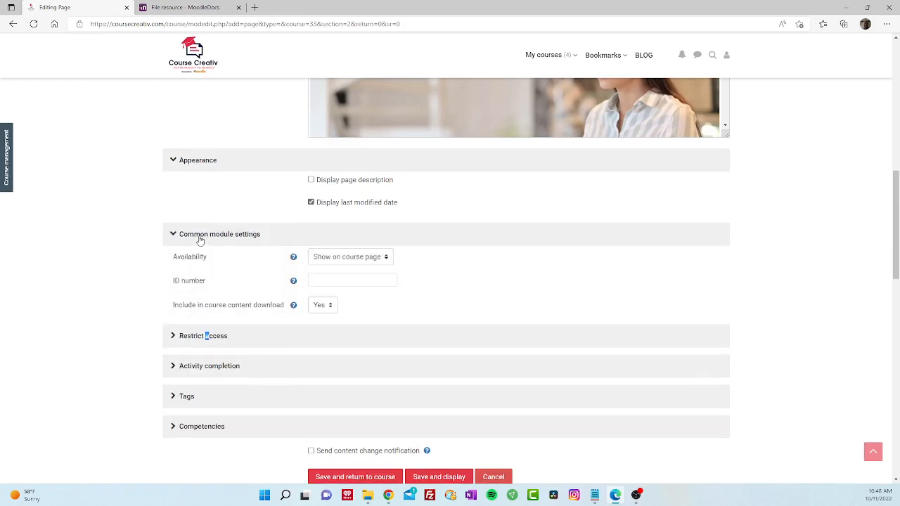
pyautogui.scroll(-1, 243, 282)
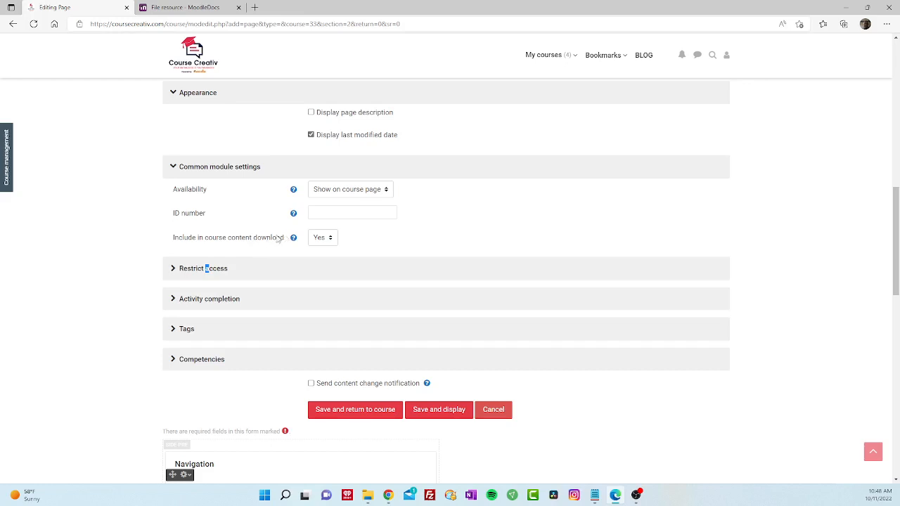
pyautogui.click(335, 241)
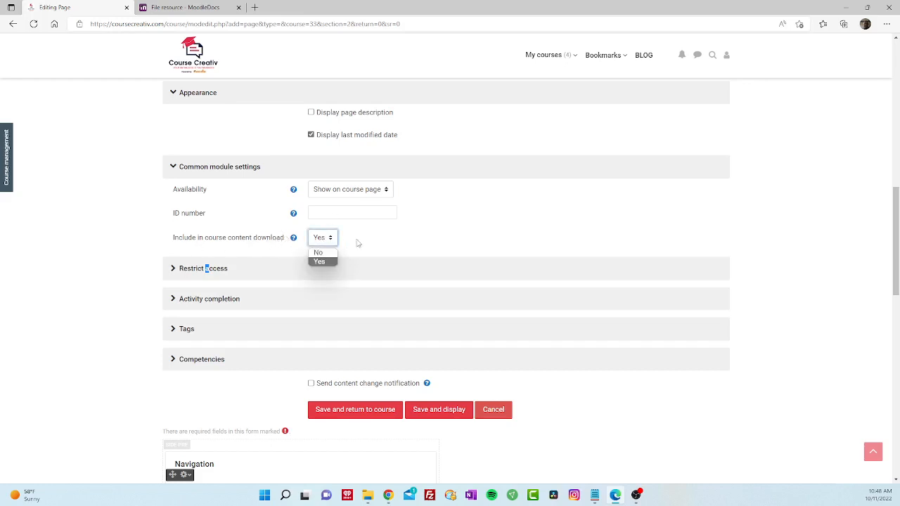
pyautogui.click(359, 244)
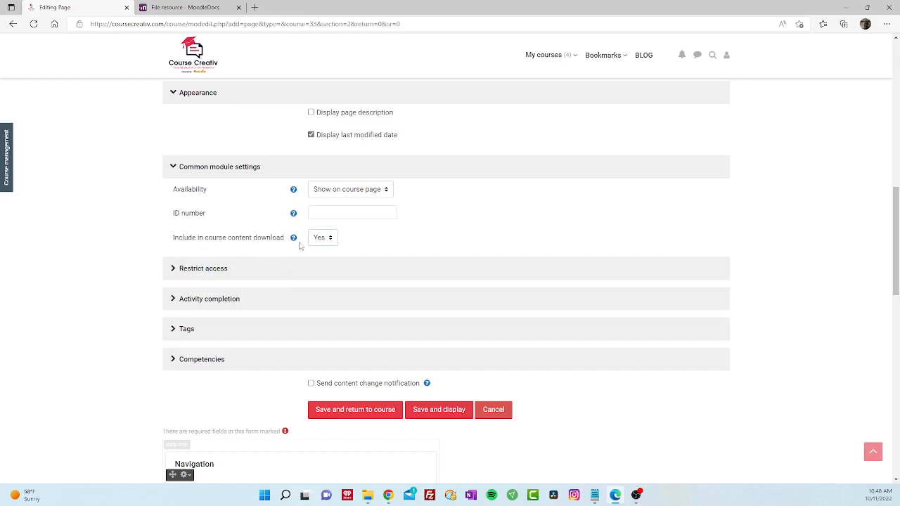
pyautogui.click(191, 271)
pyautogui.scroll(-1, 281, 277)
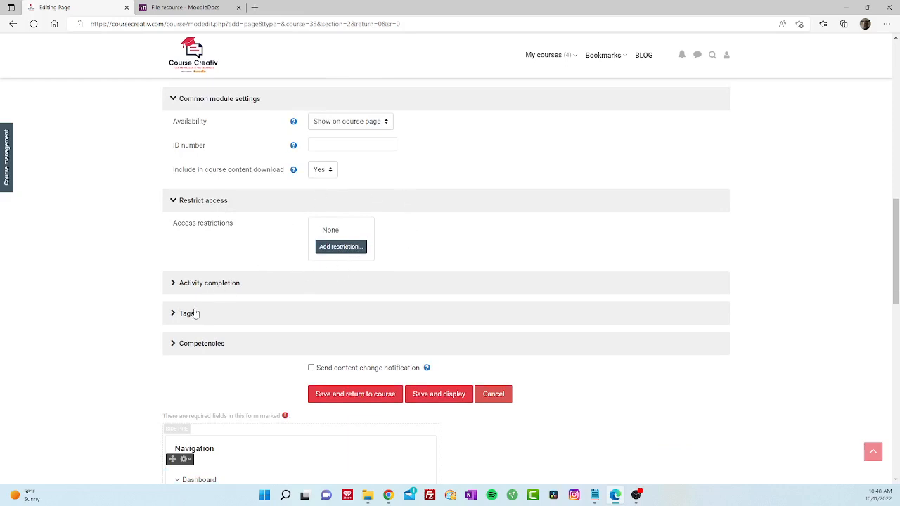
# Set the page's completion tracking to "Show activity as complete when conditions are met"
pyautogui.click(206, 287)
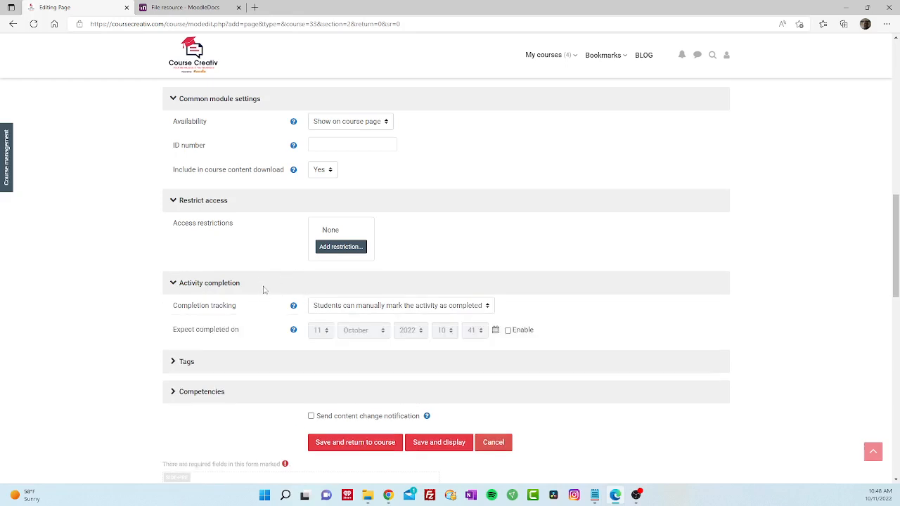
pyautogui.scroll(-1, 260, 300)
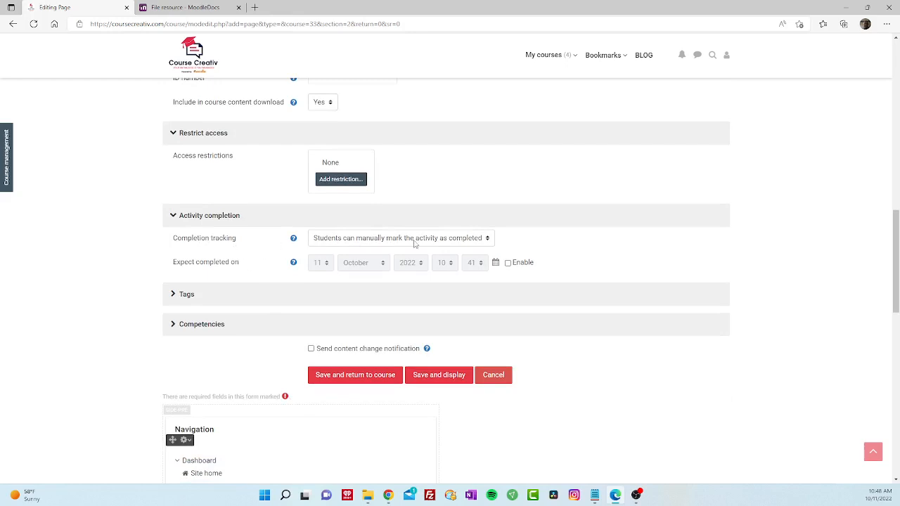
pyautogui.click(415, 241)
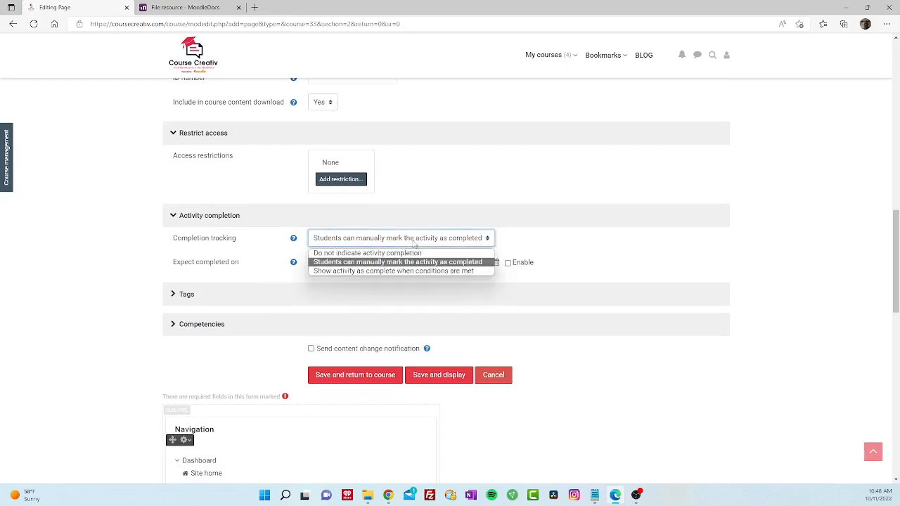
pyautogui.click(378, 271)
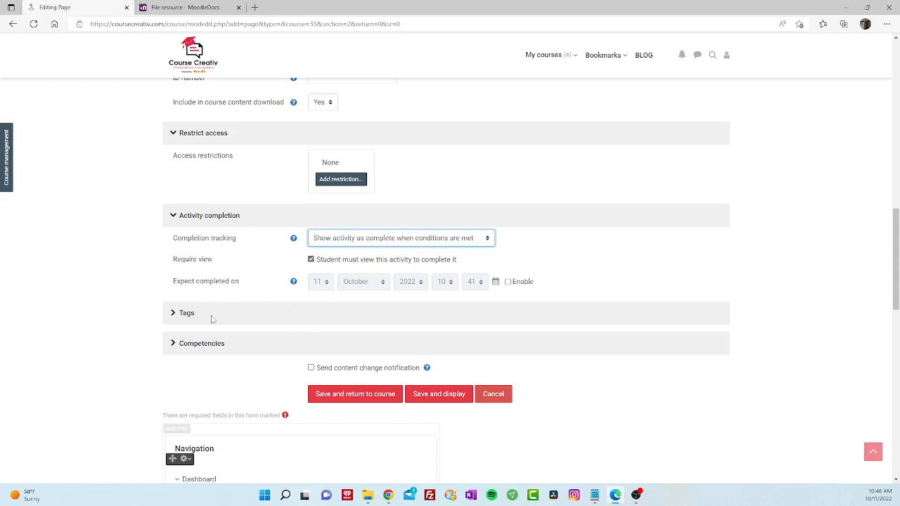
# Add the tag "Welcome Message" to the page resource
pyautogui.click(186, 317)
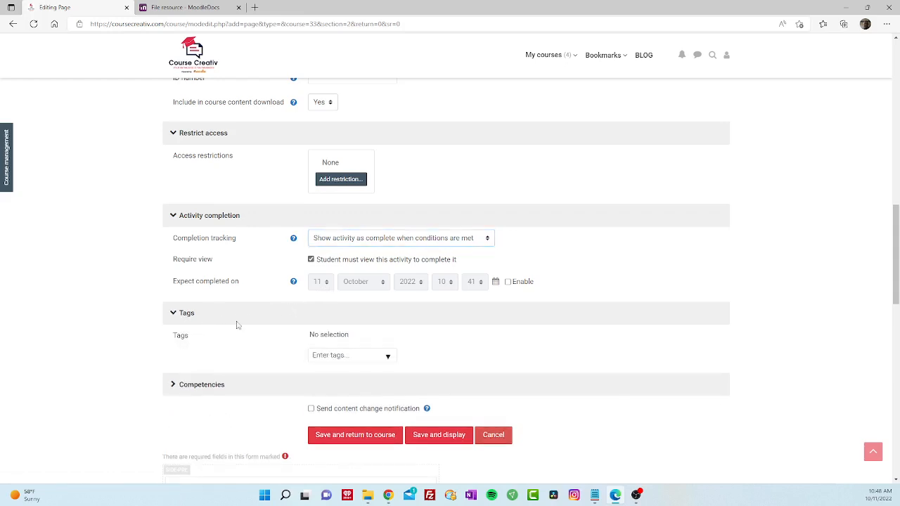
pyautogui.scroll(-1, 254, 323)
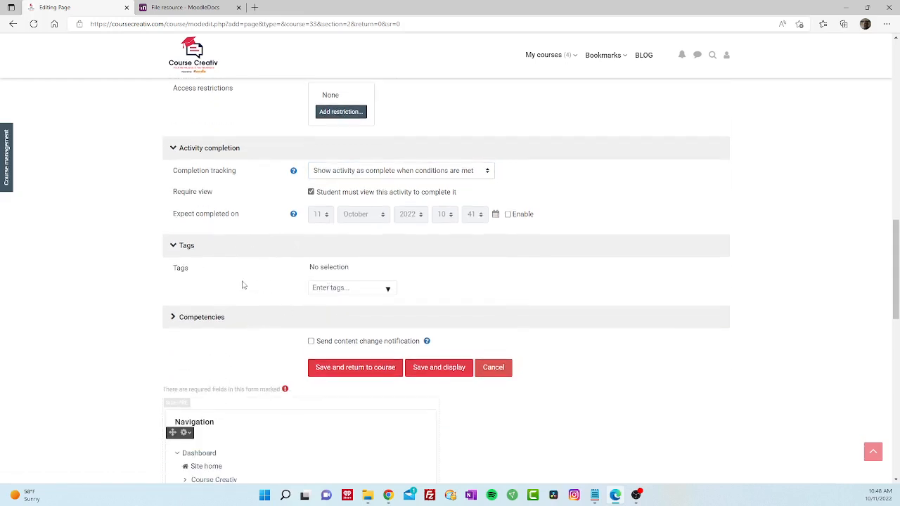
pyautogui.click(349, 268)
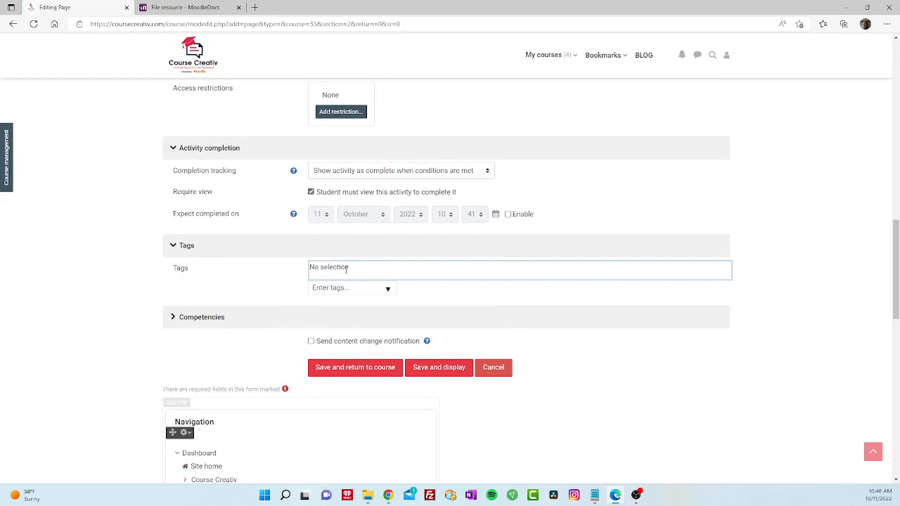
pyautogui.click(335, 284)
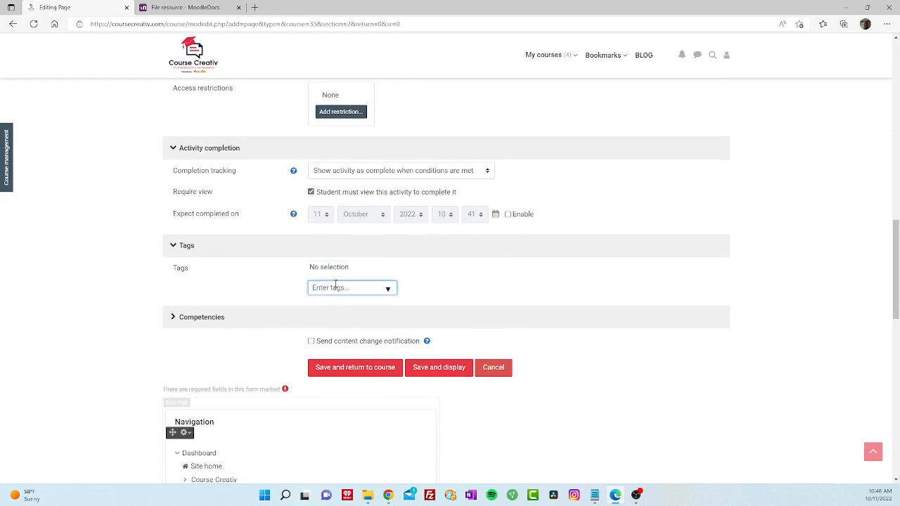
pyautogui.write('Welcom')
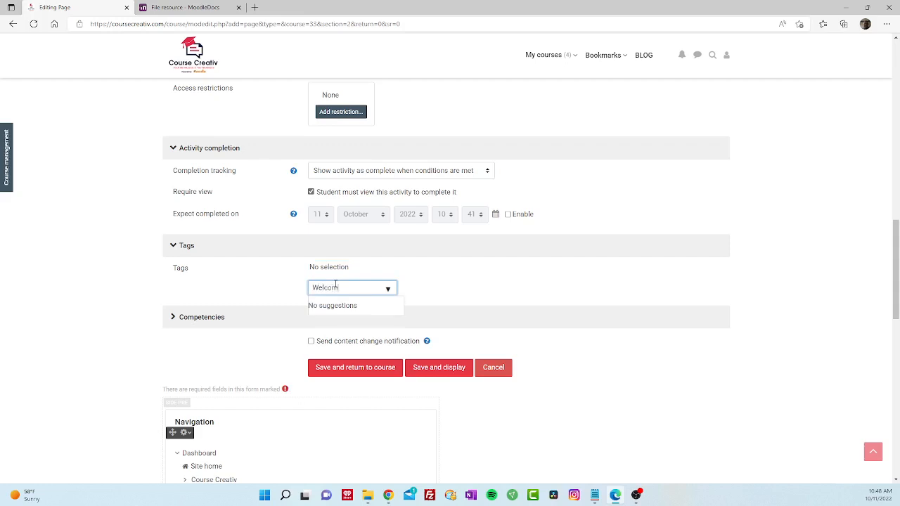
pyautogui.write('e Message')
pyautogui.press('Return')
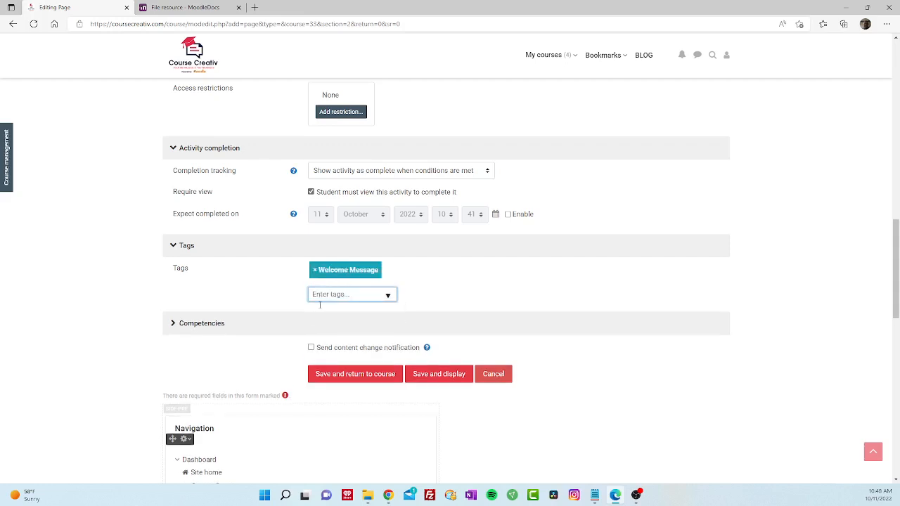
# Examine the page's competencies settings, including the course competencies selection and the action upon activity completion
pyautogui.click(208, 327)
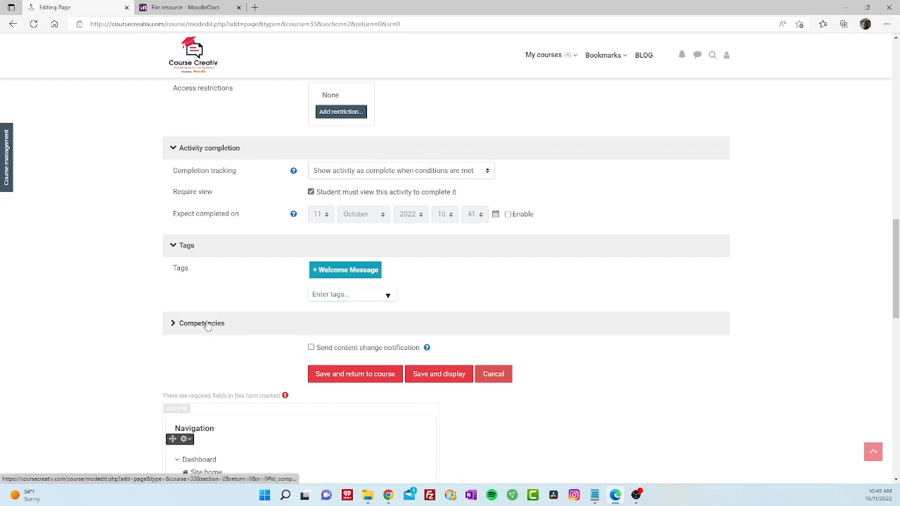
pyautogui.click(209, 327)
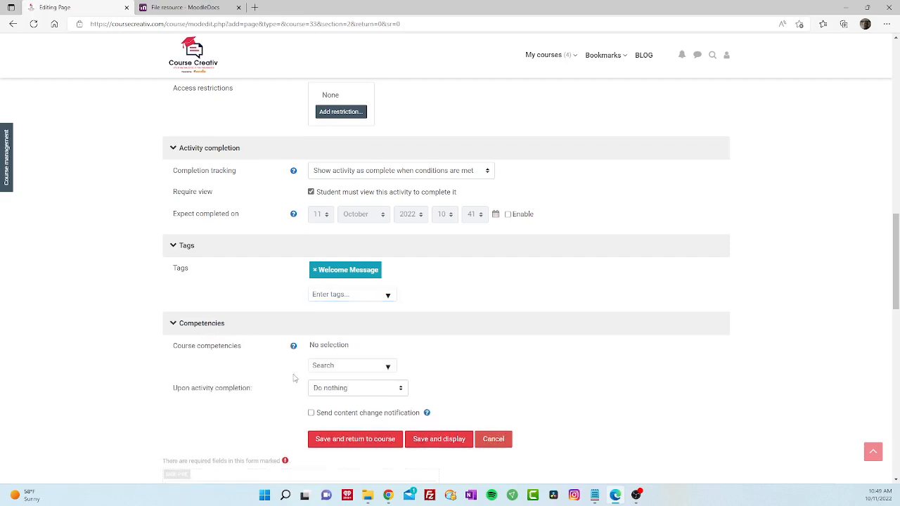
pyautogui.click(374, 348)
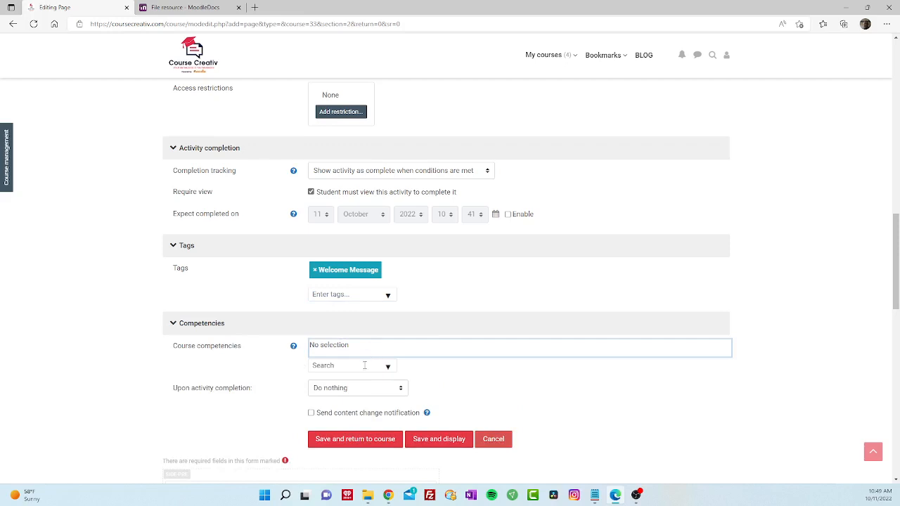
pyautogui.click(391, 370)
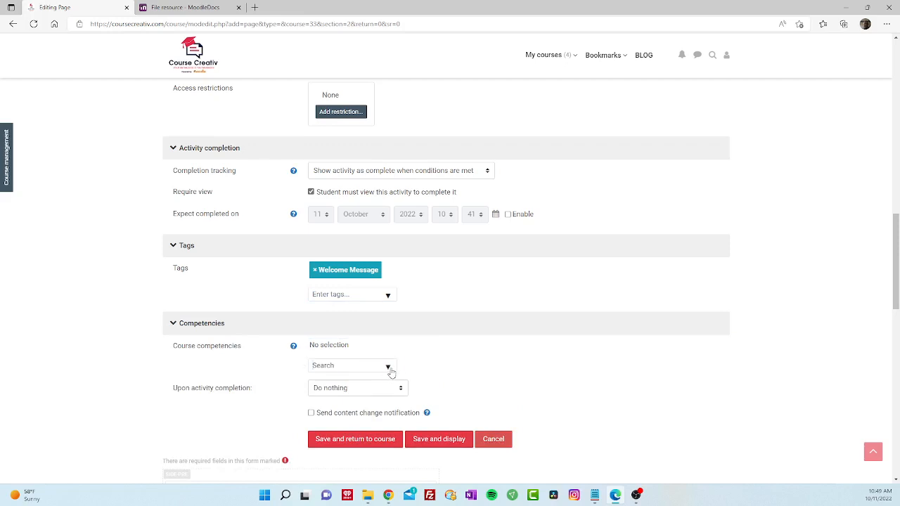
pyautogui.click(291, 400)
pyautogui.scroll(-1, 293, 401)
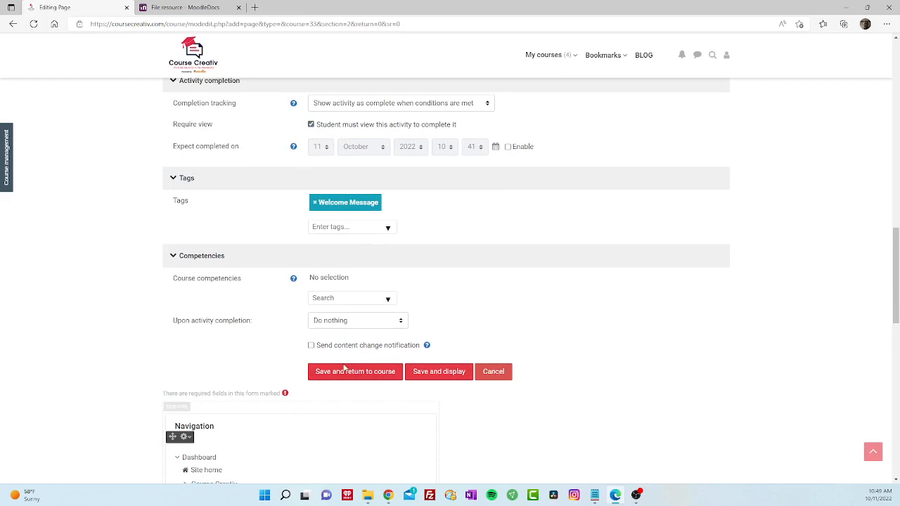
# Save the Welcome Message page and display it to look over the embedded video
pyautogui.click(454, 374)
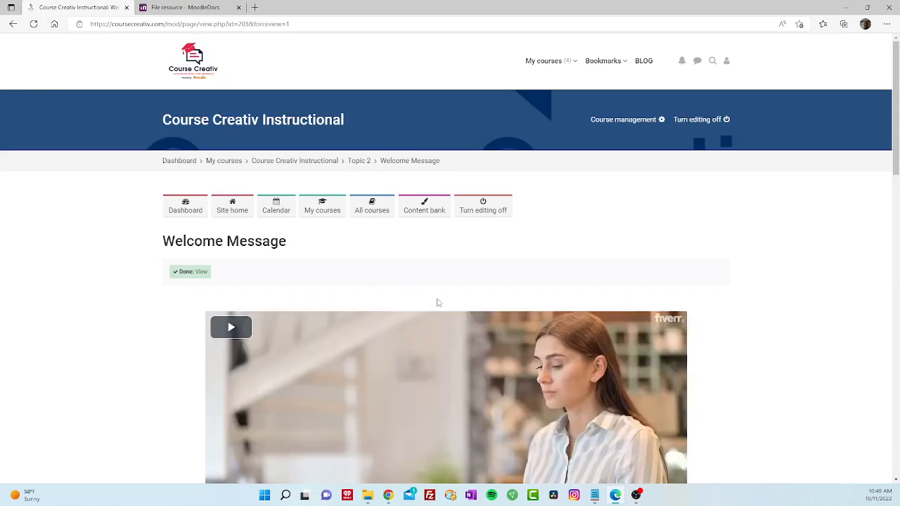
pyautogui.scroll(-4, 437, 302)
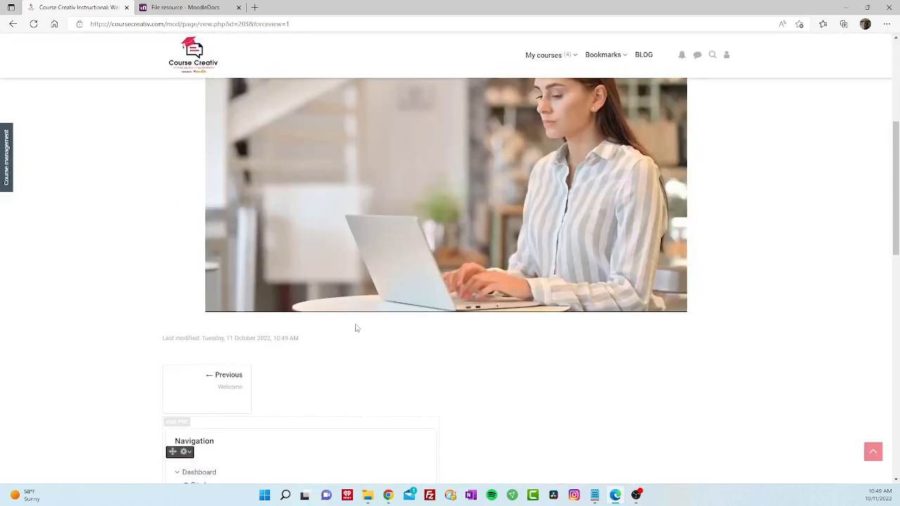
pyautogui.scroll(4, 355, 328)
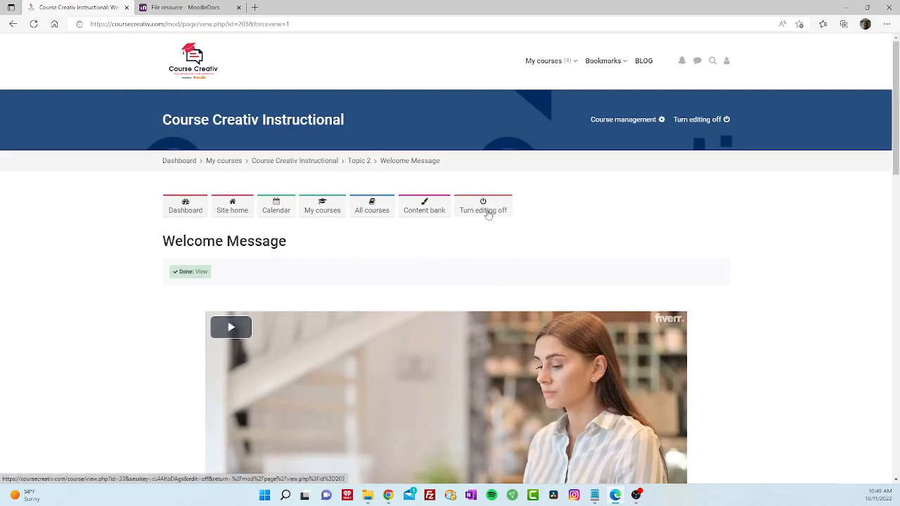
# Turn editing off and look over the Welcome Message page as it appears outside editing mode
pyautogui.click(488, 213)
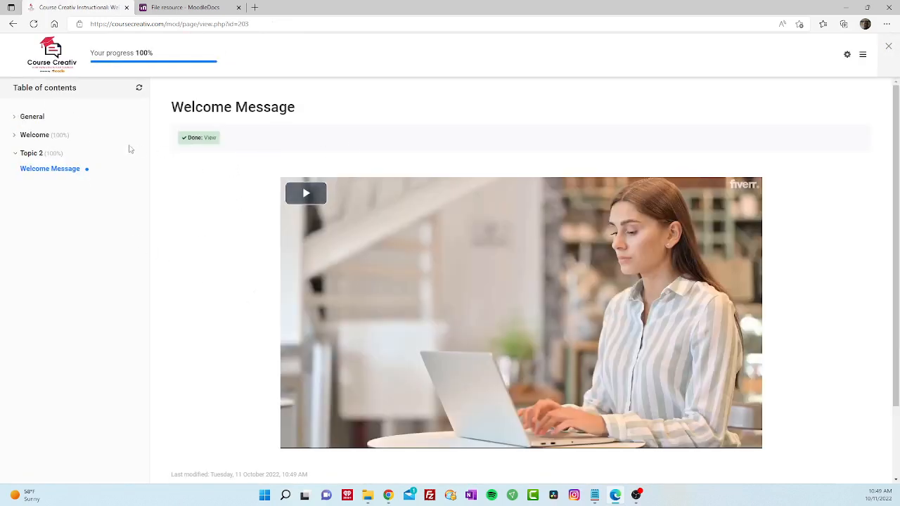
pyautogui.scroll(-3, 289, 281)
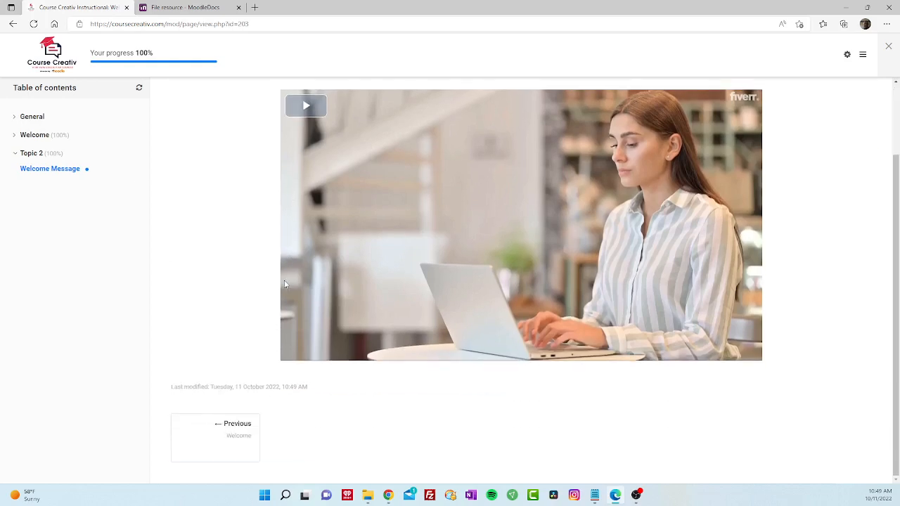
pyautogui.scroll(3, 270, 295)
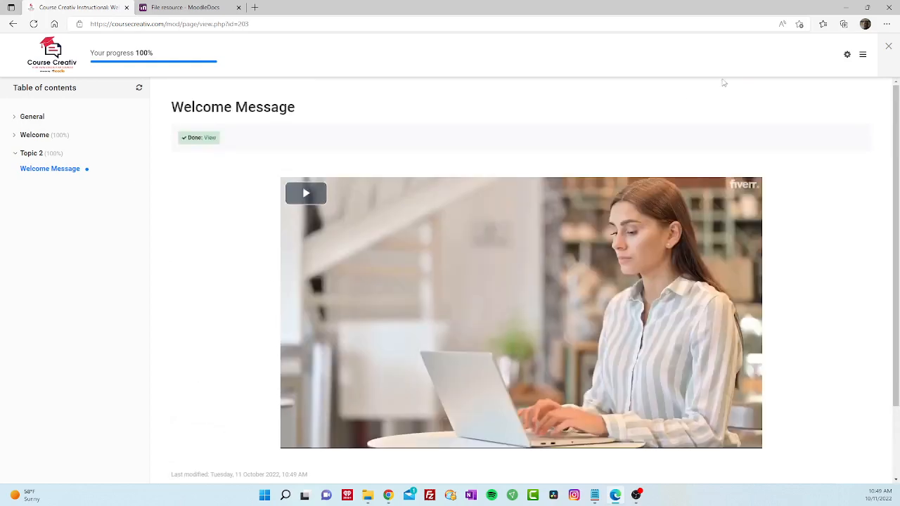
# Return to the Course Creativ Instructional course page and turn editing on
pyautogui.click(889, 50)
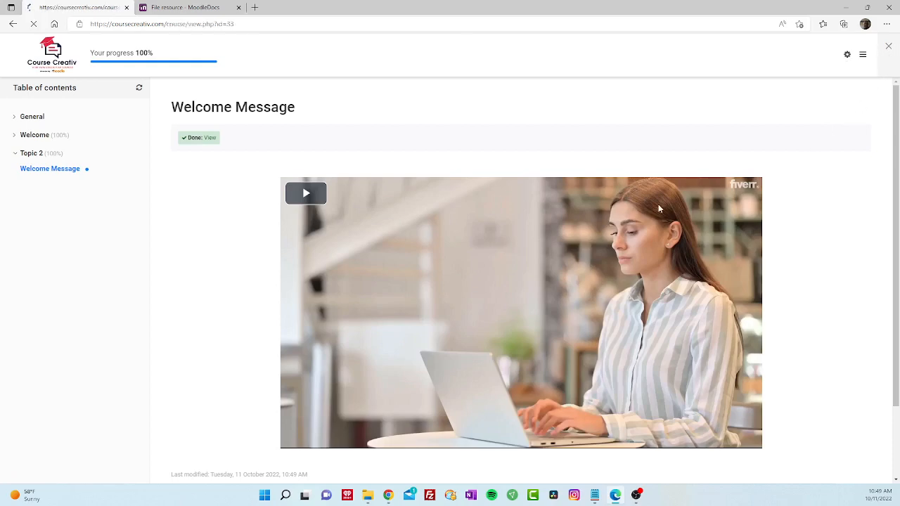
pyautogui.scroll(-2, 307, 294)
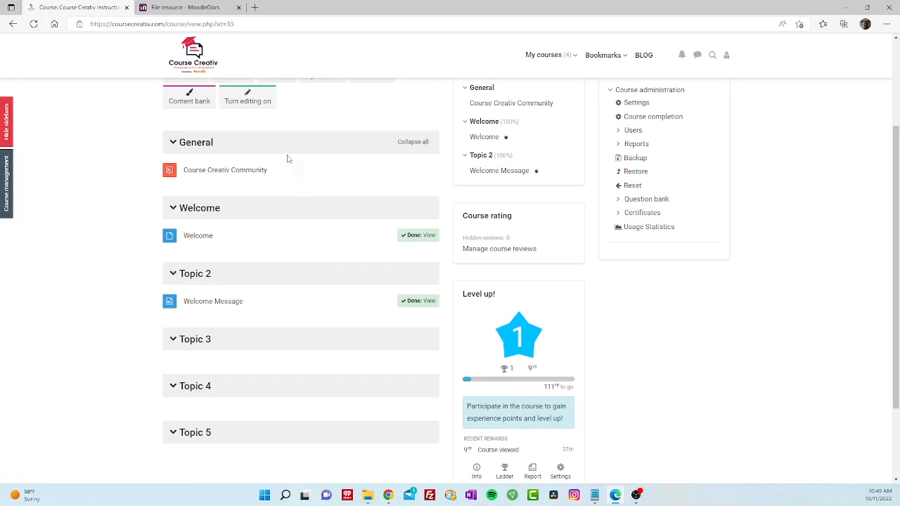
pyautogui.click(250, 104)
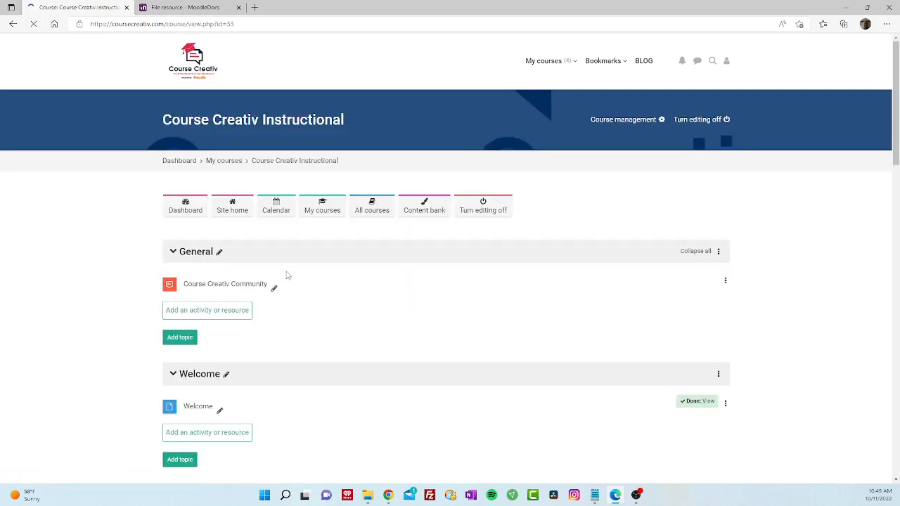
pyautogui.scroll(-2, 258, 338)
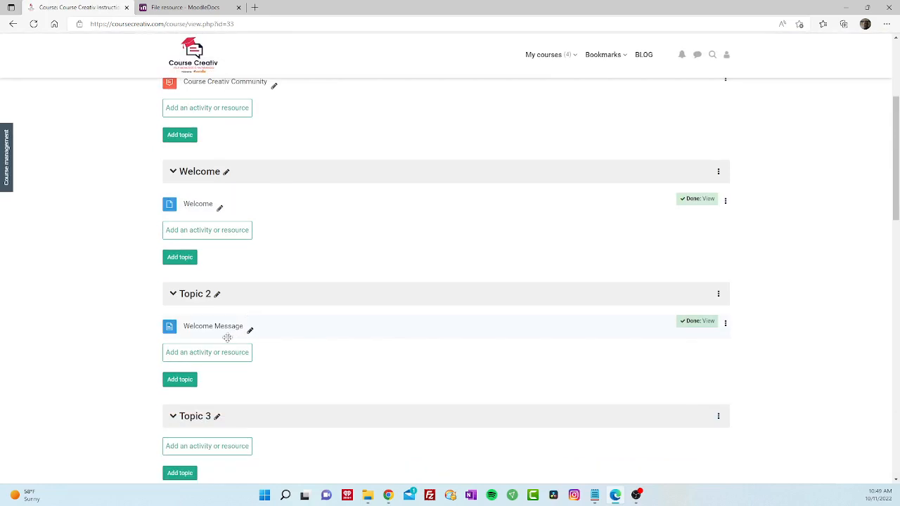
pyautogui.click(218, 296)
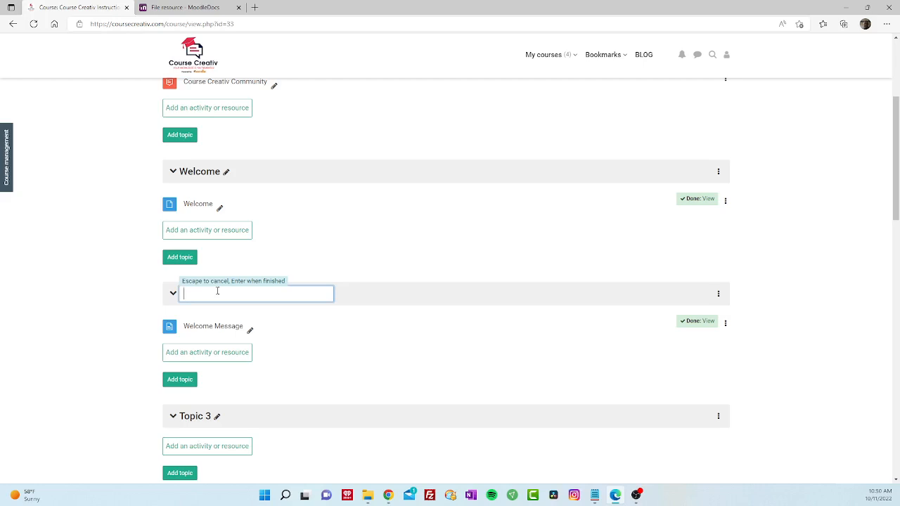
pyautogui.write('opic 2')
pyautogui.press('Return')
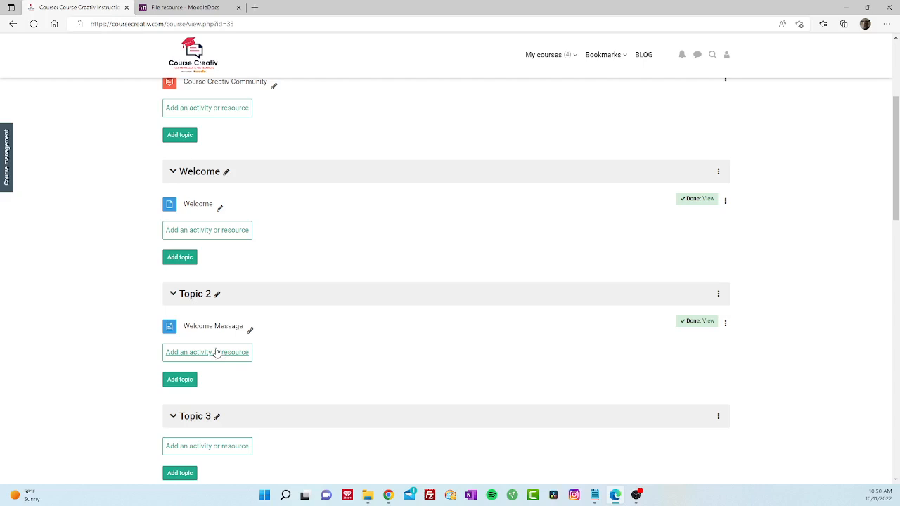
# Browse all activities and resources available for Topic 2 and display the description of Interactive Content
pyautogui.click(215, 358)
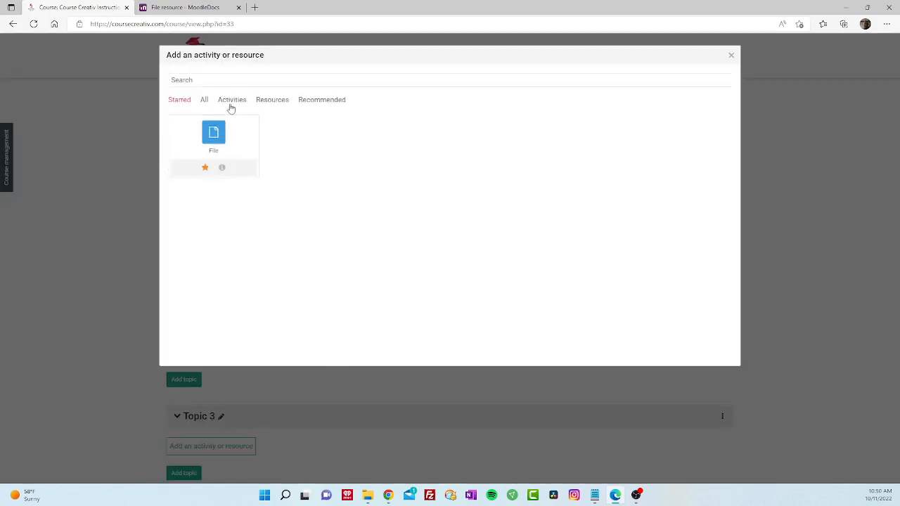
pyautogui.click(204, 99)
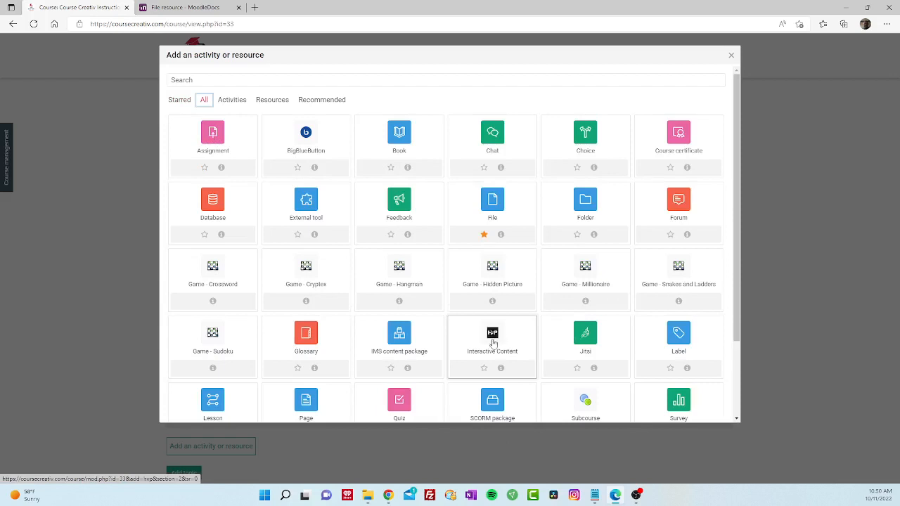
pyautogui.scroll(-1, 490, 337)
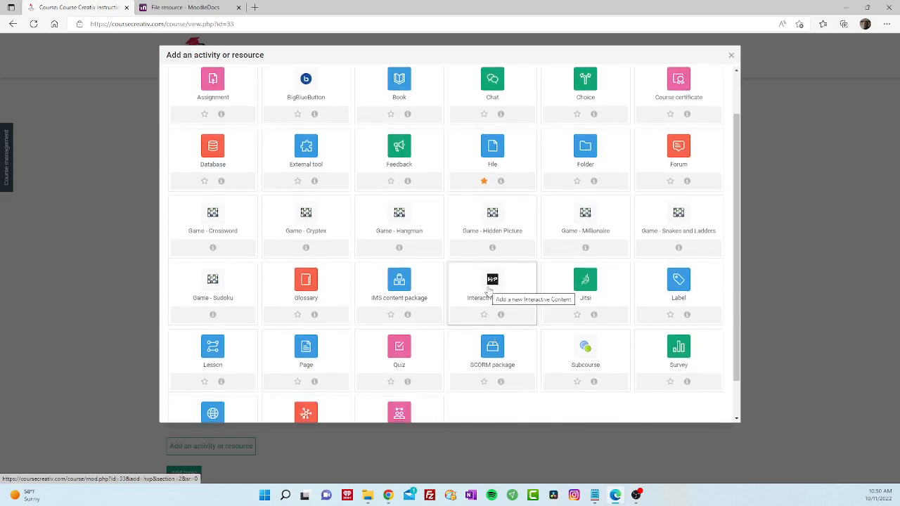
pyautogui.scroll(-1, 492, 290)
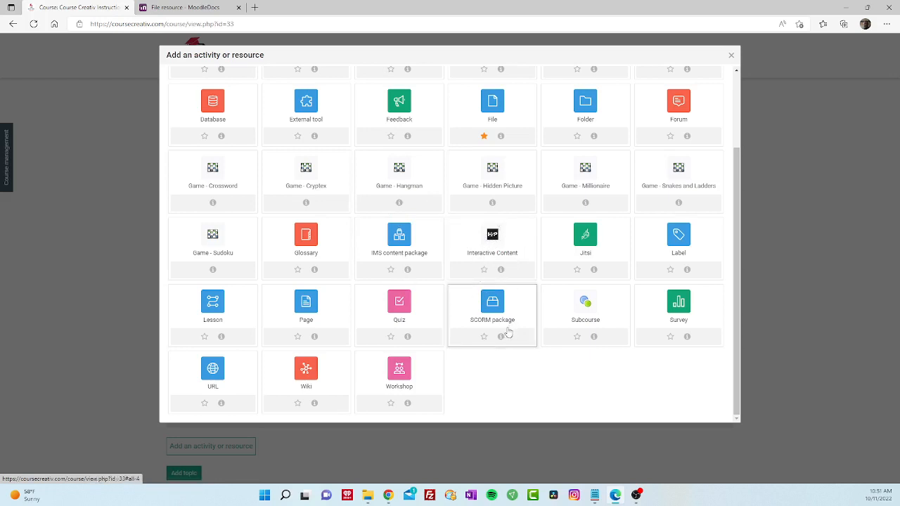
pyautogui.click(501, 270)
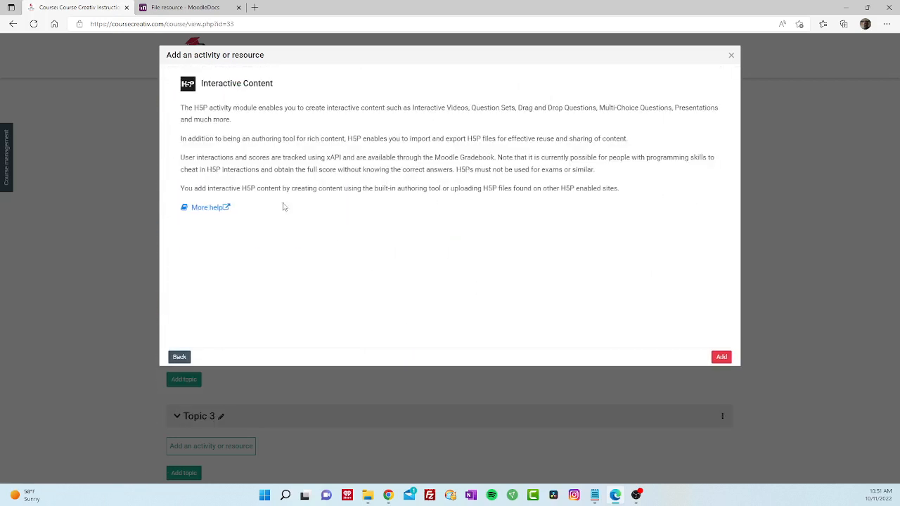
# Read the H5P site's help page for Moodle and close it to return to the Interactive Content description
pyautogui.click(213, 209)
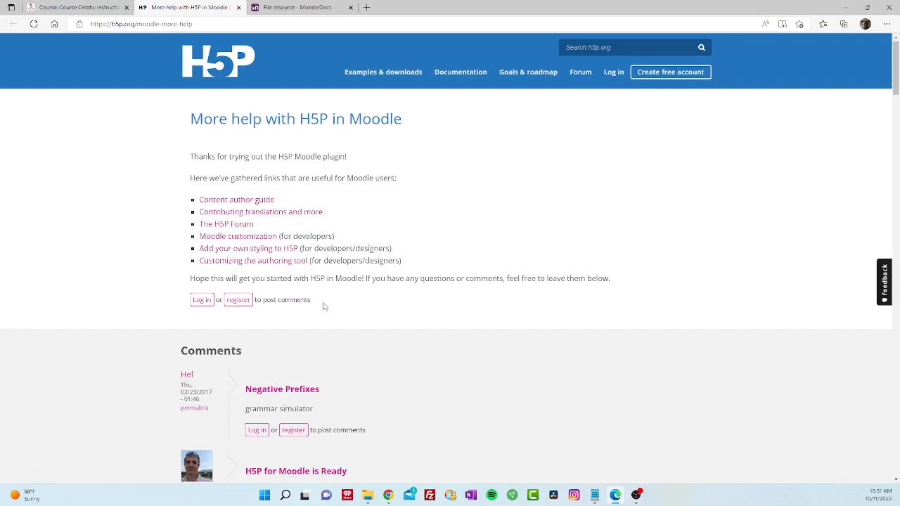
pyautogui.scroll(-4, 324, 307)
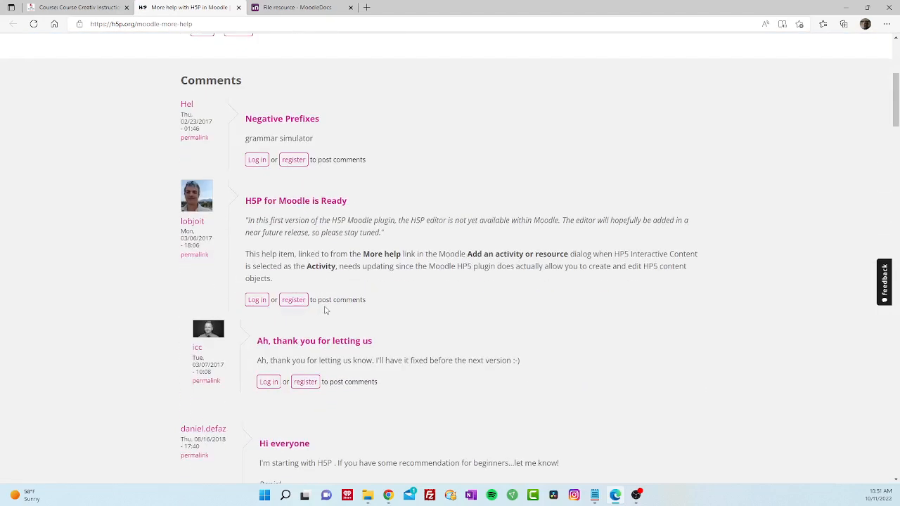
pyautogui.scroll(4, 325, 309)
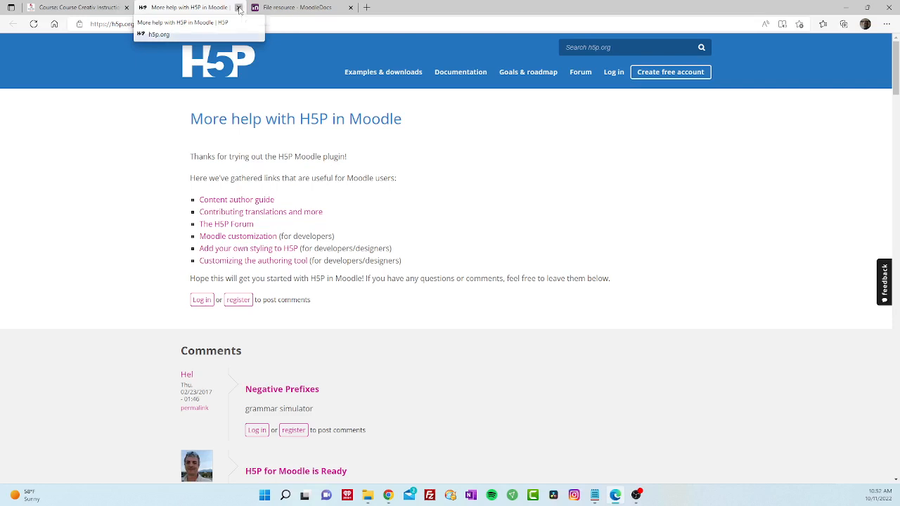
pyautogui.click(239, 9)
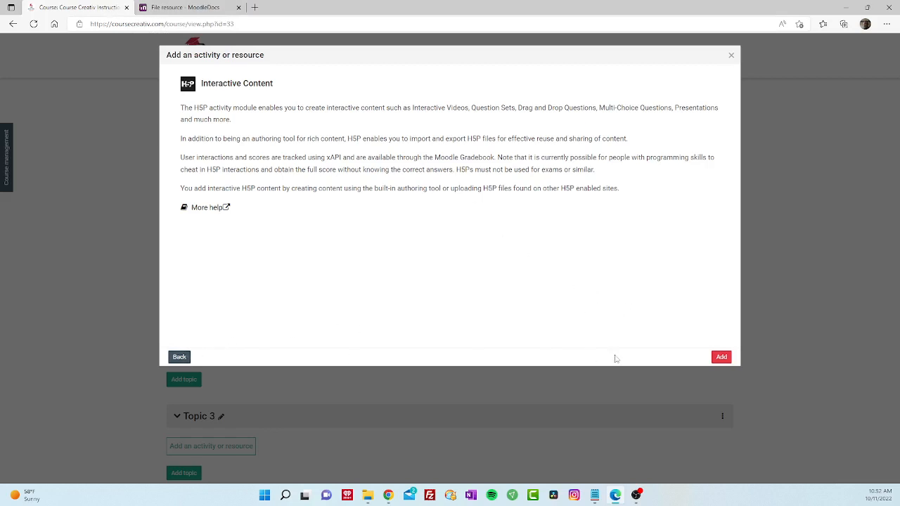
# Start a new Interactive Content activity in Topic 2 and examine the H5P content types offered in its editor
pyautogui.click(722, 358)
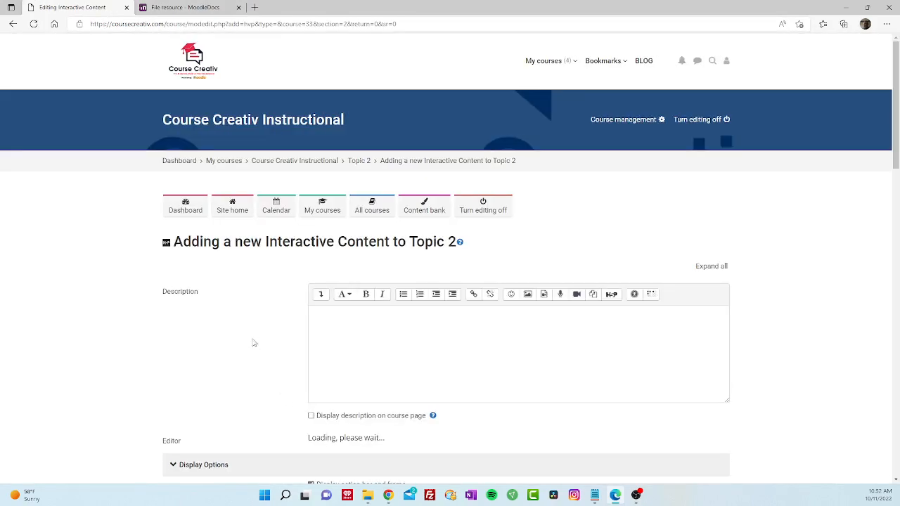
pyautogui.scroll(-1, 277, 328)
pyautogui.scroll(-2, 288, 330)
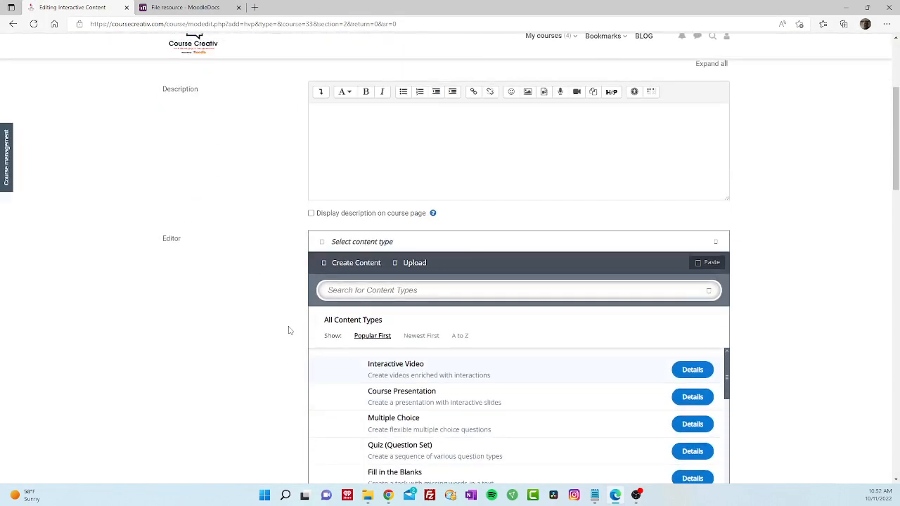
pyautogui.scroll(-1, 566, 355)
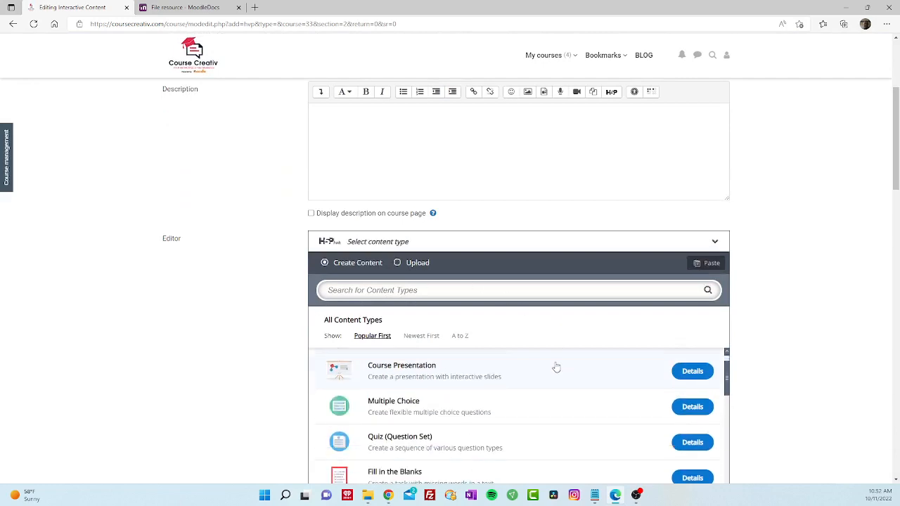
pyautogui.scroll(-1, 562, 366)
pyautogui.scroll(-2, 743, 363)
pyautogui.scroll(-2, 750, 364)
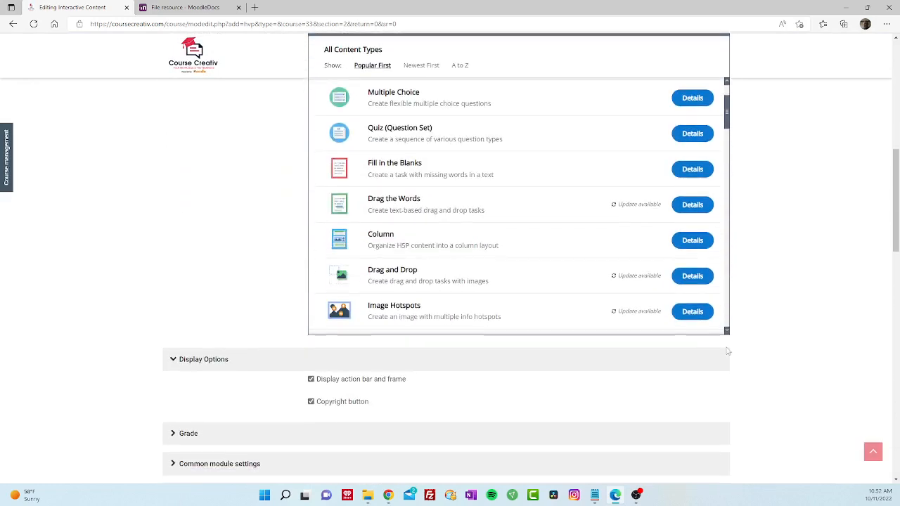
pyautogui.scroll(2, 604, 204)
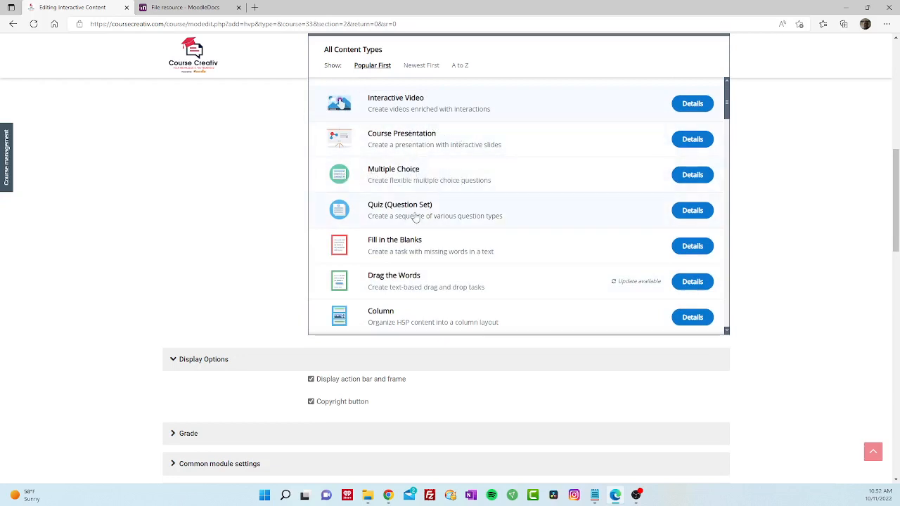
pyautogui.scroll(2, 763, 246)
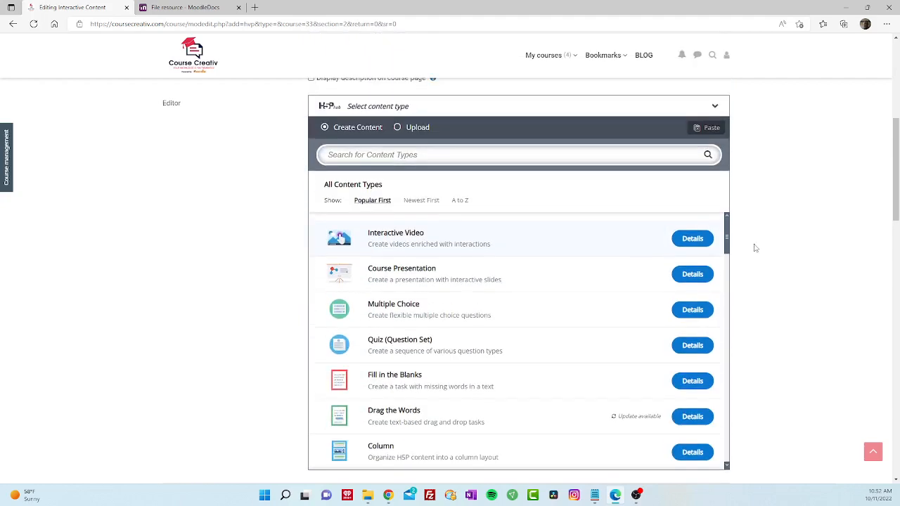
# Look over the remaining Interactive Content settings and cancel adding the activity to Topic 2
pyautogui.scroll(-5, 243, 302)
pyautogui.scroll(-2, 246, 313)
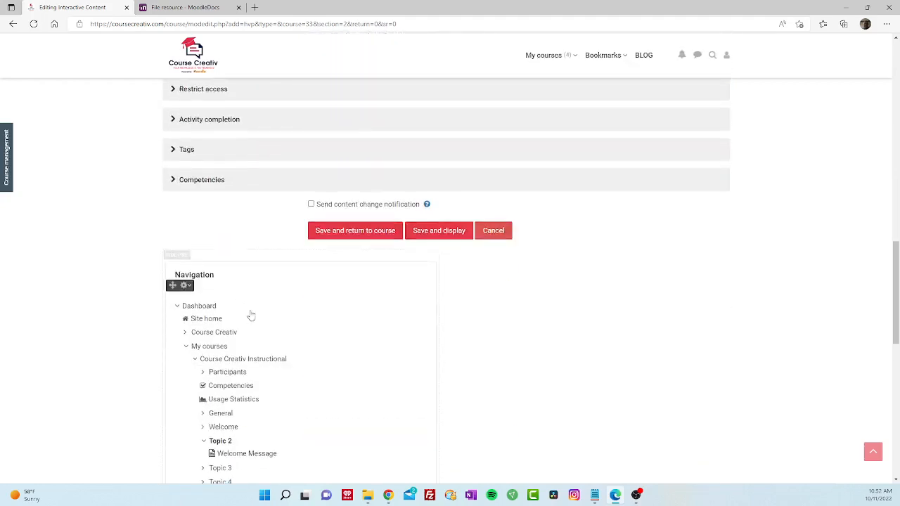
pyautogui.click(493, 230)
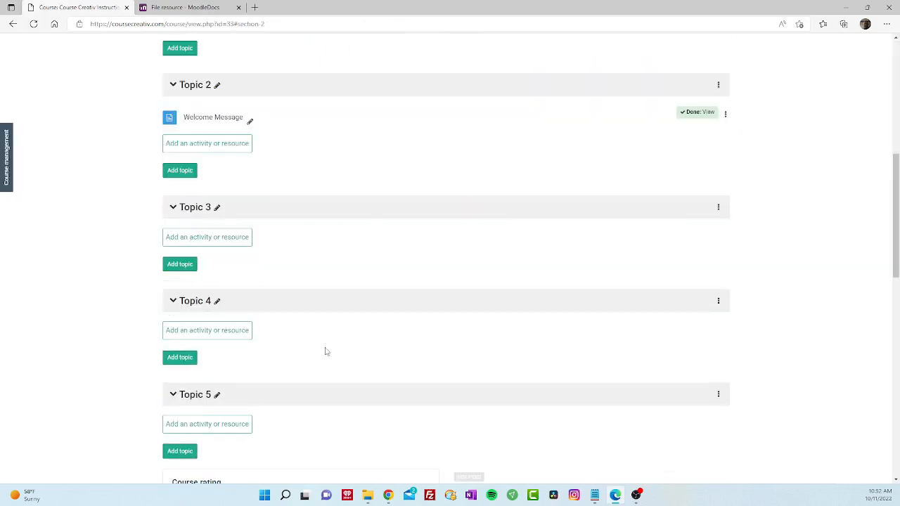
# List the resources that can be added to Topic 3 and read the description of the IMS content package
pyautogui.click(228, 240)
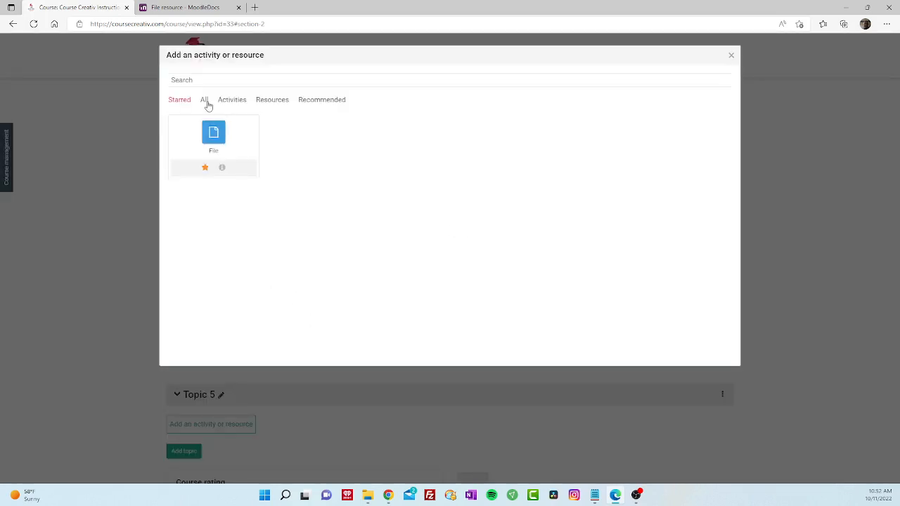
pyautogui.click(204, 100)
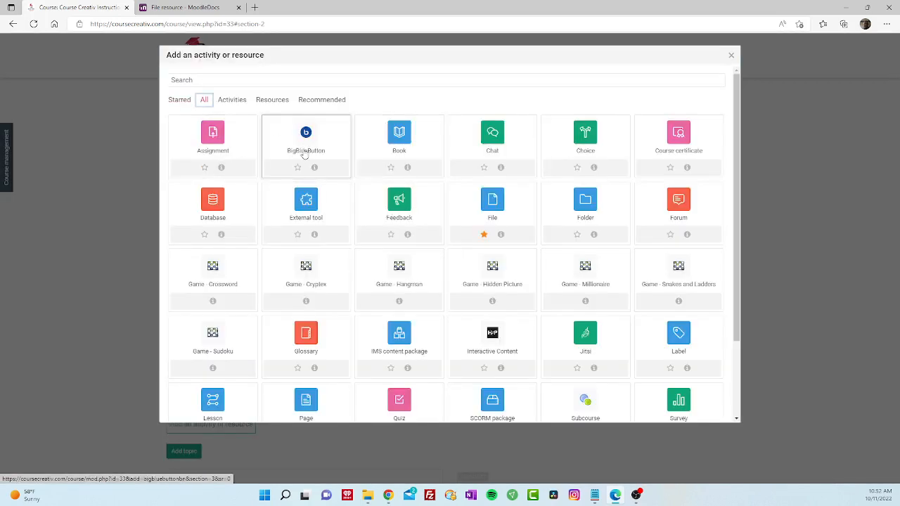
pyautogui.click(314, 101)
pyautogui.click(280, 106)
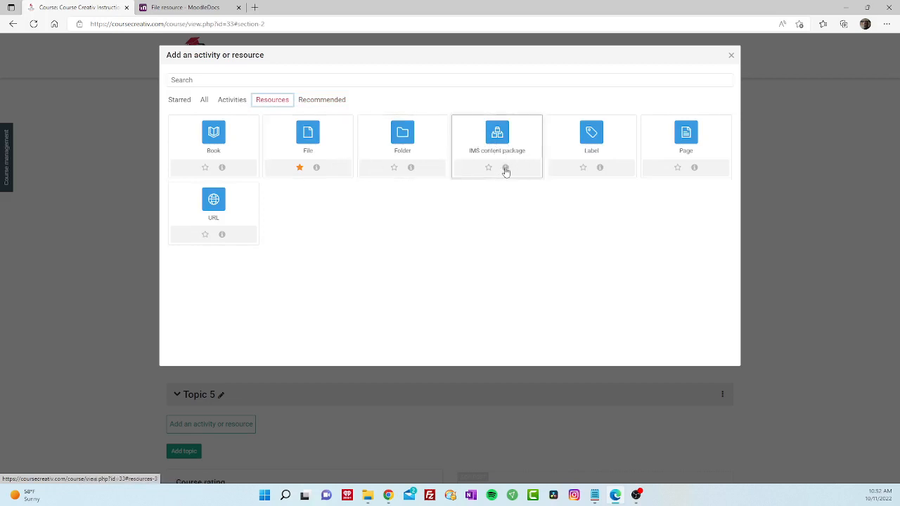
pyautogui.click(506, 168)
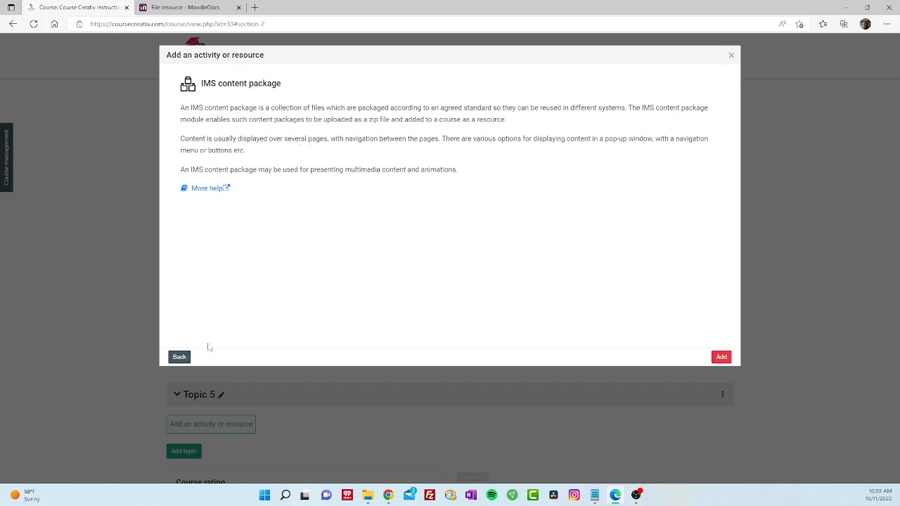
pyautogui.click(180, 358)
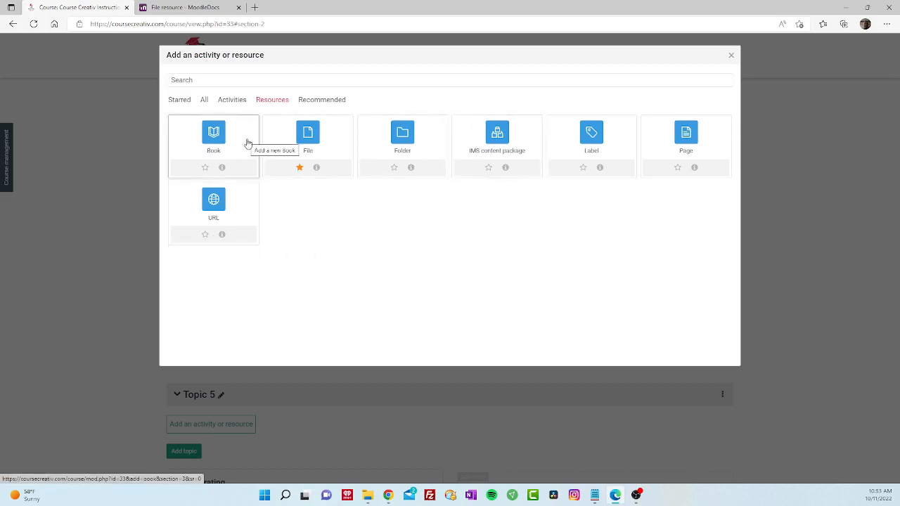
# Compare the activities, the resources and the complete list of items that can be added to Topic 3
pyautogui.click(231, 101)
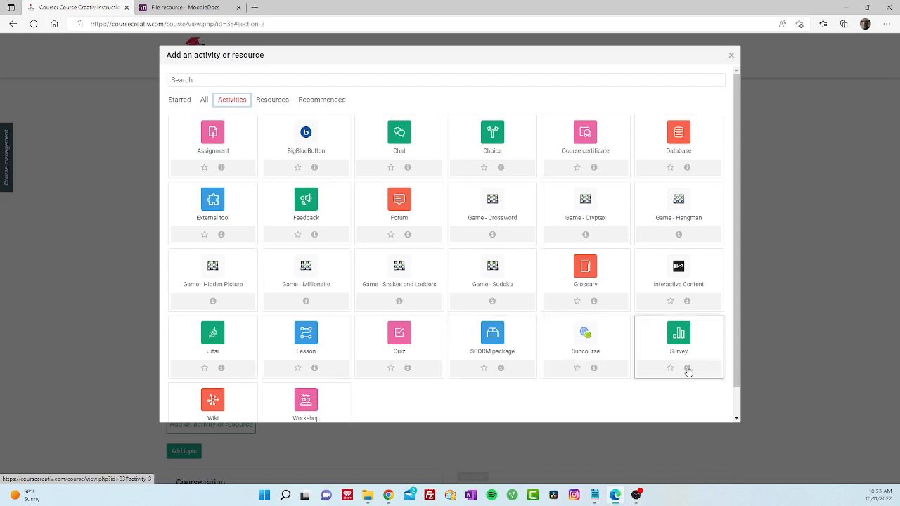
pyautogui.scroll(-1, 592, 369)
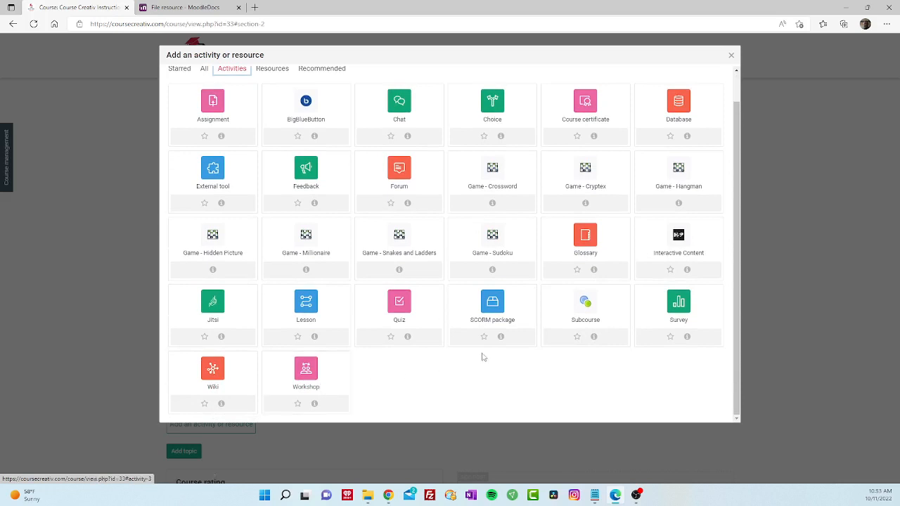
pyautogui.scroll(1, 482, 357)
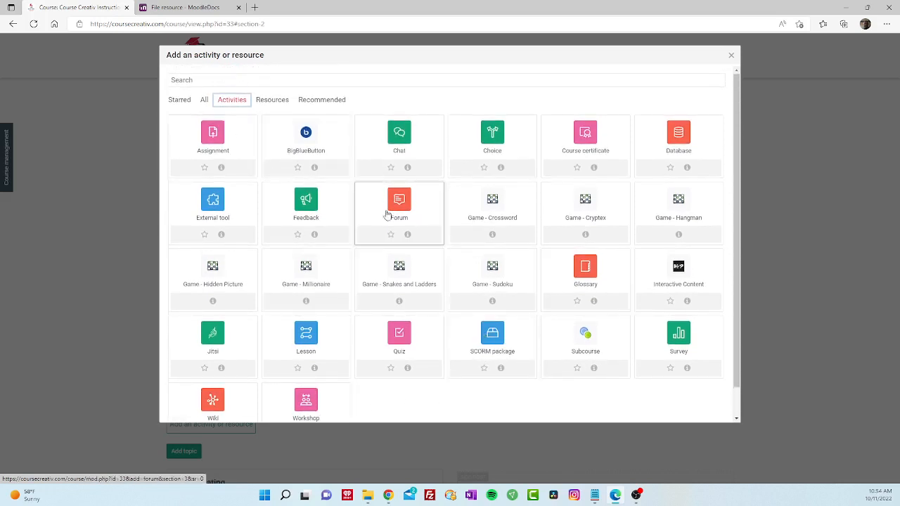
pyautogui.click(204, 99)
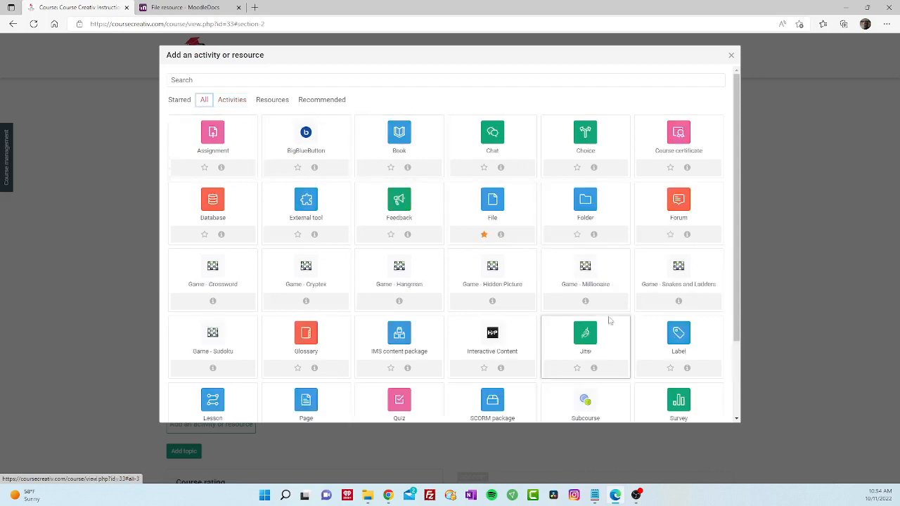
pyautogui.scroll(-1, 606, 317)
pyautogui.scroll(-1, 573, 314)
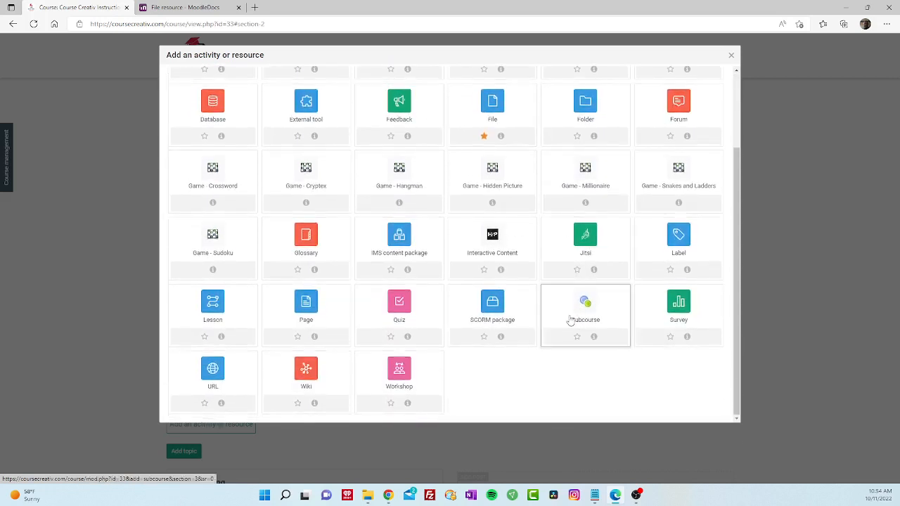
pyautogui.scroll(2, 571, 319)
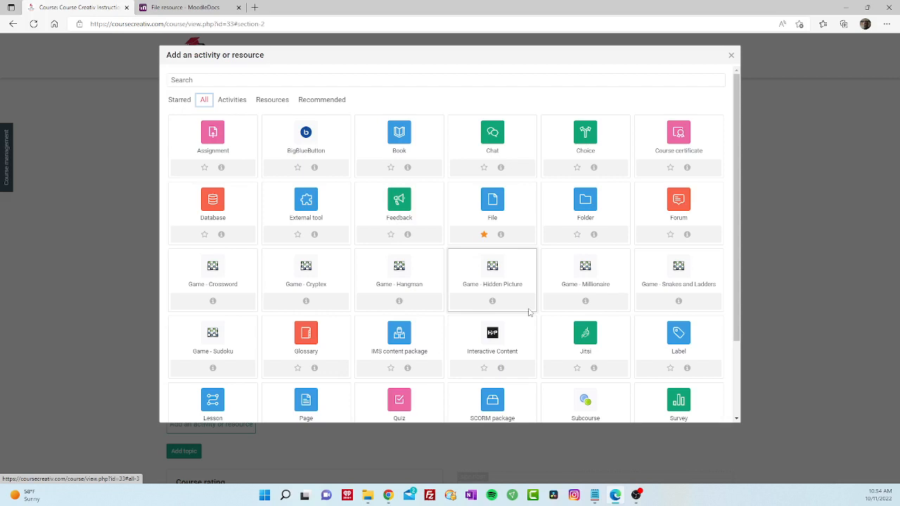
pyautogui.click(241, 103)
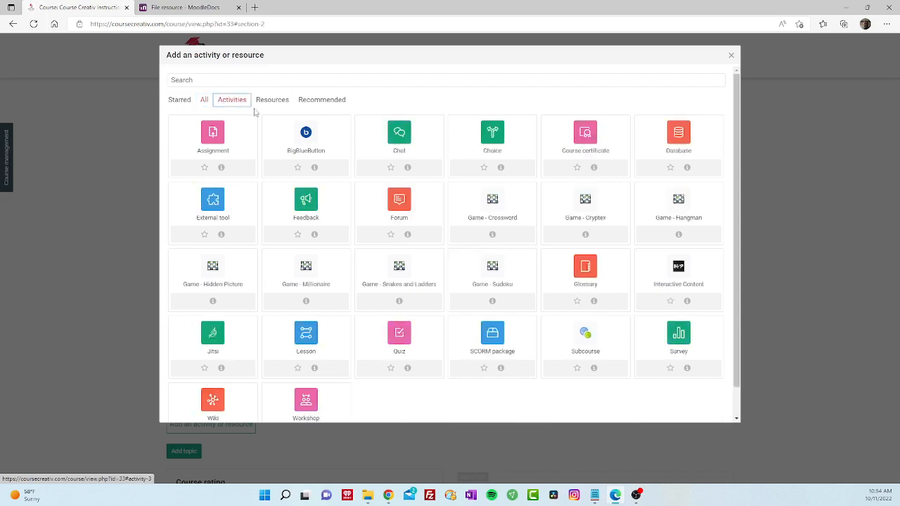
pyautogui.click(261, 99)
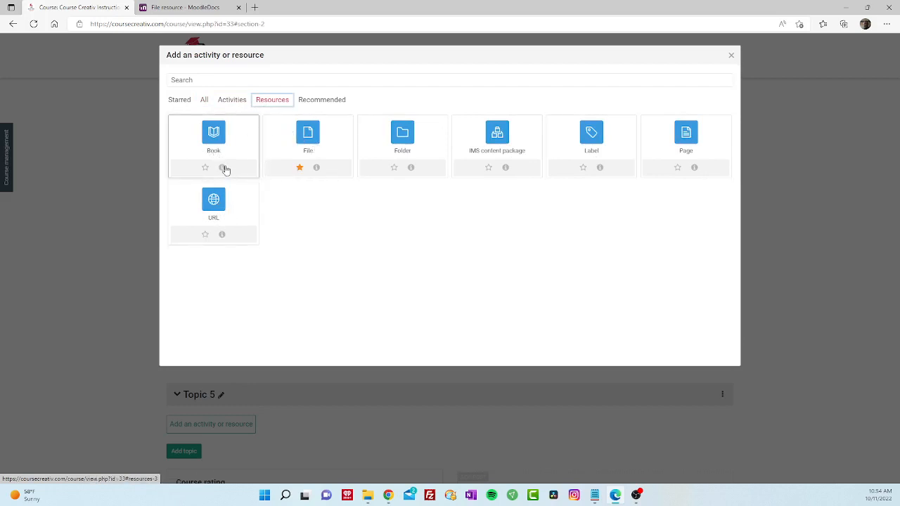
pyautogui.click(204, 100)
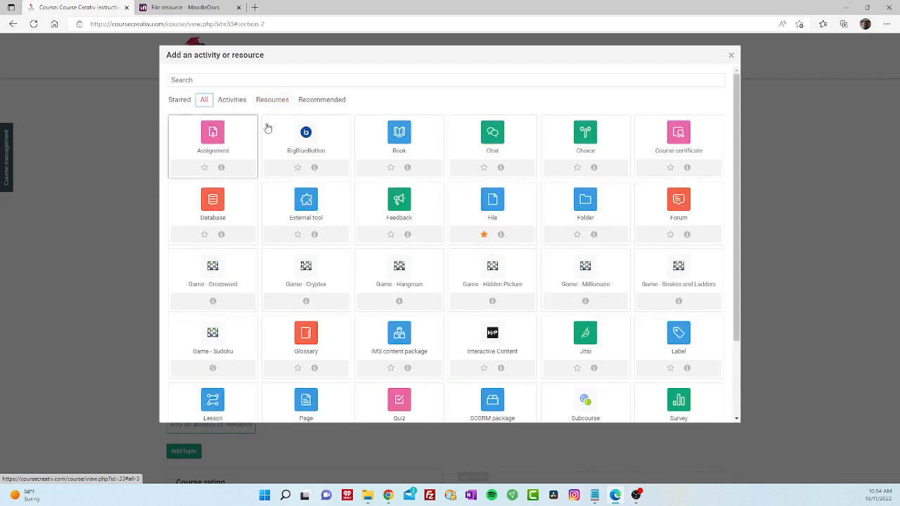